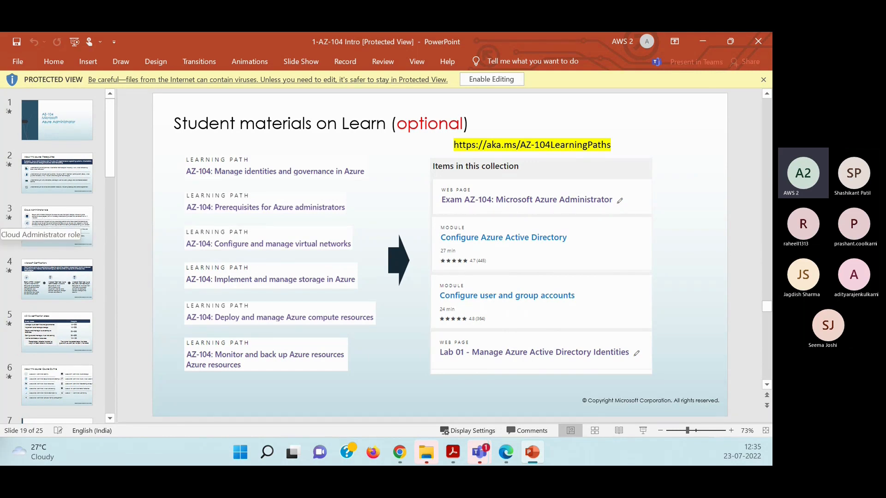
Switch from the slides to the Chrome window with Wikipedia's Information security article and maximize it.
{"action": "key", "text": "alt+Tab"}
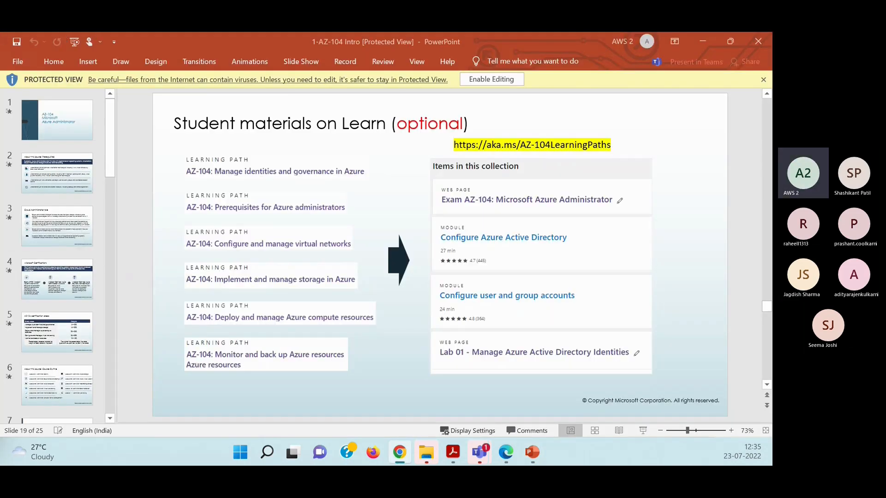
{"action": "left_click_drag", "start_coordinate": [3, 205], "coordinate": [450, 211]}
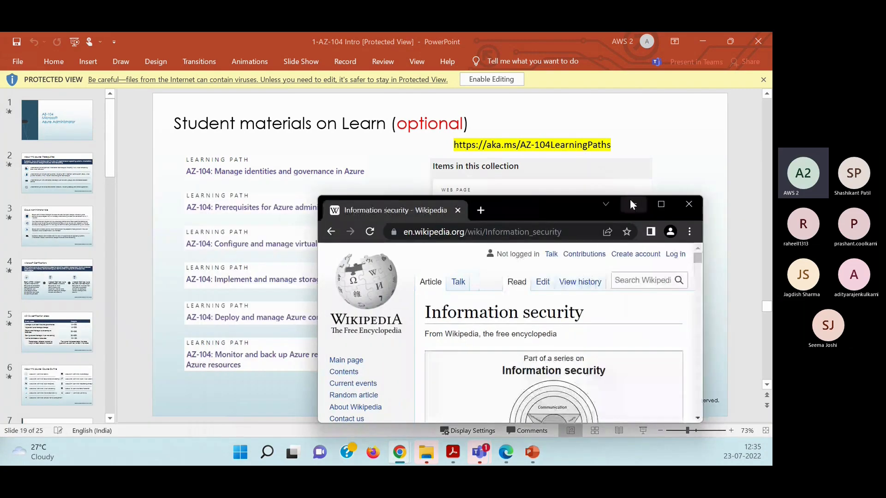
{"action": "left_click", "coordinate": [662, 203]}
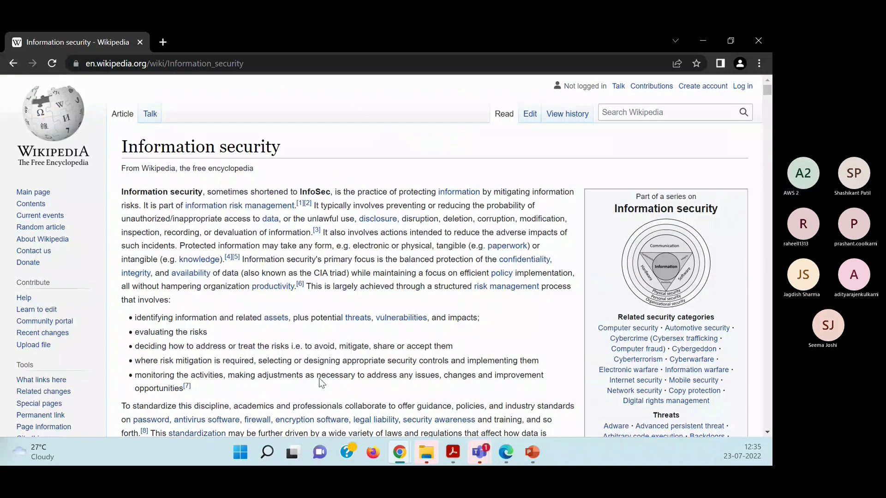
Look through the Information security article for its sections on confidentiality, integrity, availability, defense in depth and culture.
{"action": "scroll", "coordinate": [269, 297], "scroll_direction": "down", "scroll_amount": 1}
{"action": "scroll", "coordinate": [270, 297], "scroll_direction": "down", "scroll_amount": 15}
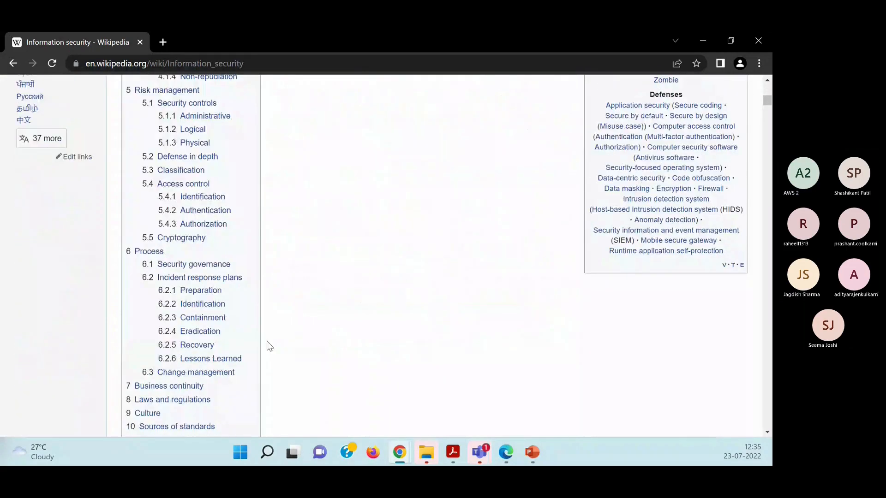
{"action": "scroll", "coordinate": [267, 341], "scroll_direction": "down", "scroll_amount": 20}
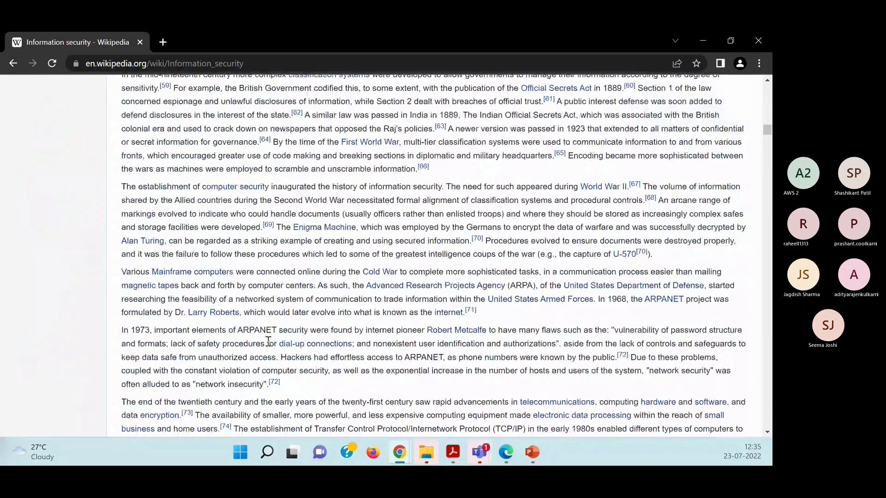
{"action": "scroll", "coordinate": [270, 340], "scroll_direction": "up", "scroll_amount": 5}
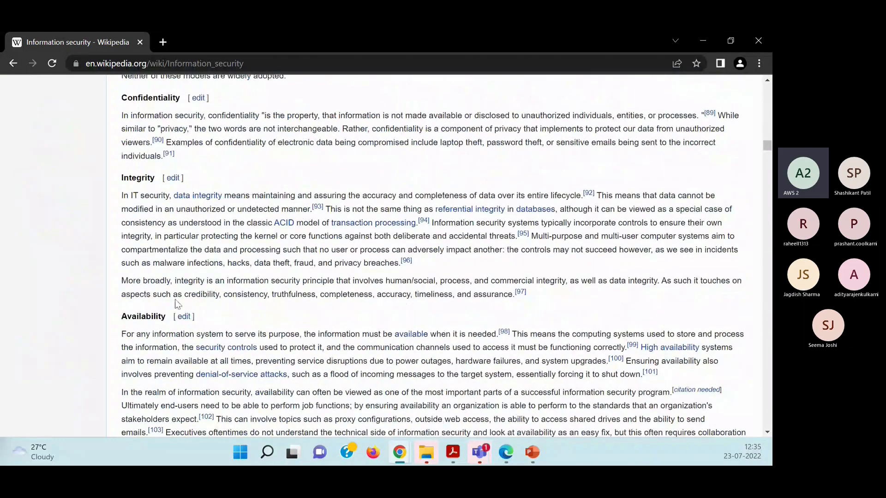
{"action": "scroll", "coordinate": [177, 304], "scroll_direction": "up", "scroll_amount": 5}
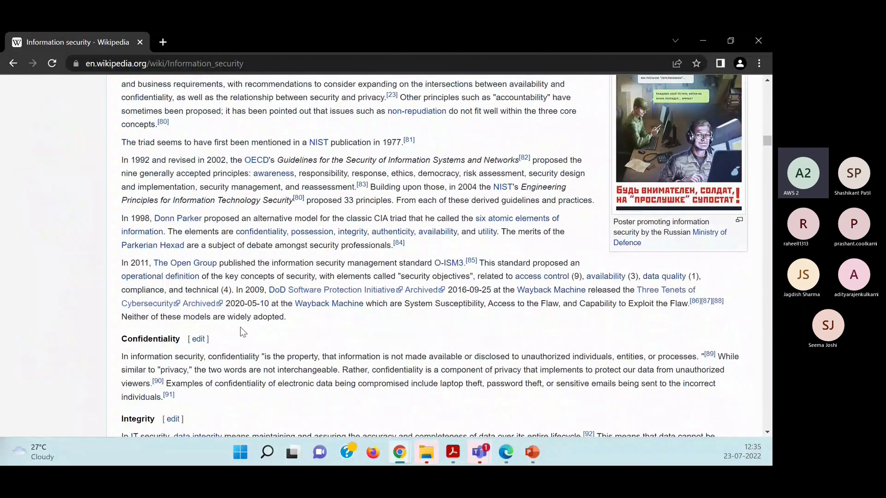
{"action": "scroll", "coordinate": [243, 332], "scroll_direction": "down", "scroll_amount": 20}
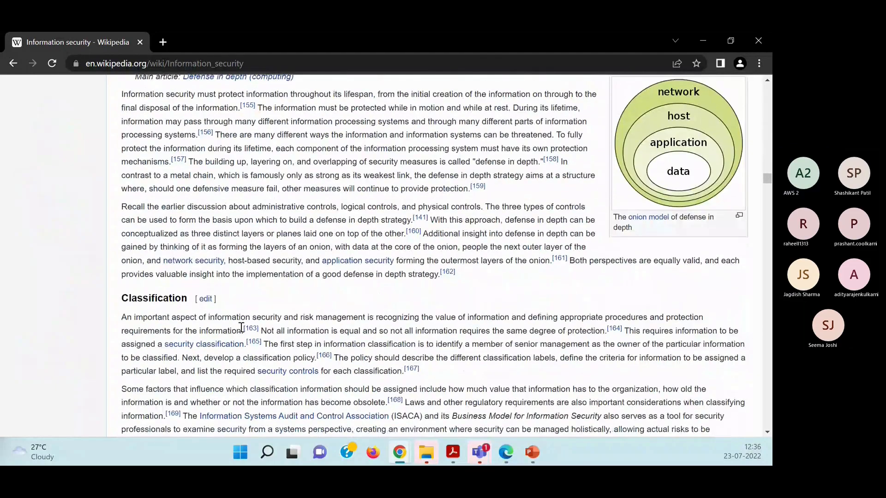
{"action": "scroll", "coordinate": [241, 327], "scroll_direction": "down", "scroll_amount": 15}
{"action": "scroll", "coordinate": [241, 328], "scroll_direction": "down", "scroll_amount": 15}
{"action": "scroll", "coordinate": [241, 328], "scroll_direction": "down", "scroll_amount": 20}
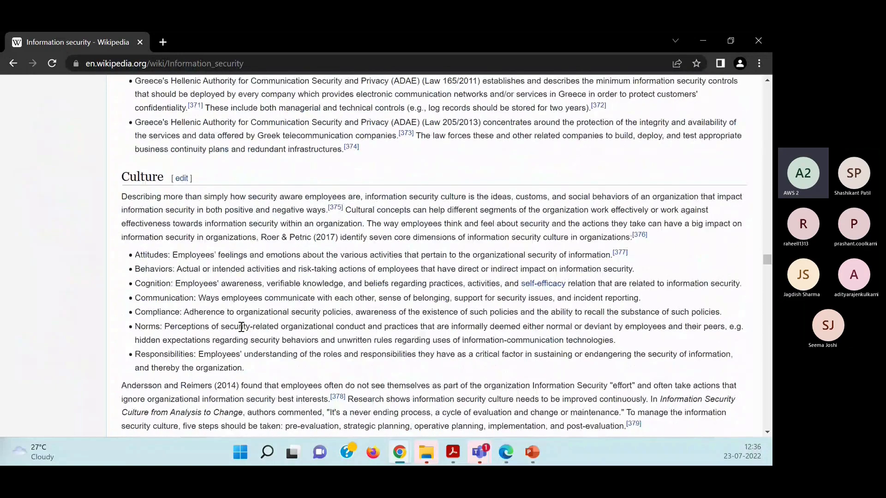
{"action": "scroll", "coordinate": [242, 327], "scroll_direction": "down", "scroll_amount": 10}
{"action": "scroll", "coordinate": [241, 328], "scroll_direction": "down", "scroll_amount": 10}
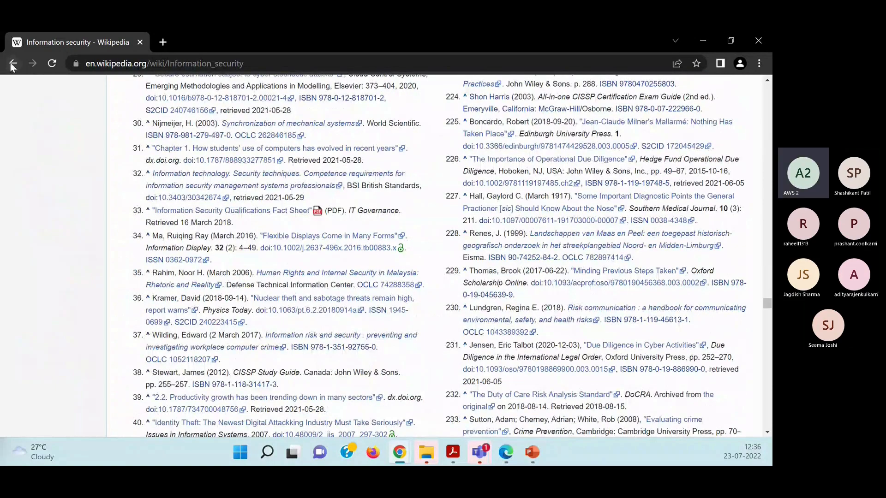
Search Google for "CIA model" and open Fortinet's "What is the CIA Triad and Why is it important?" article.
{"action": "left_click", "coordinate": [113, 65]}
{"action": "type", "text": "CIA"}
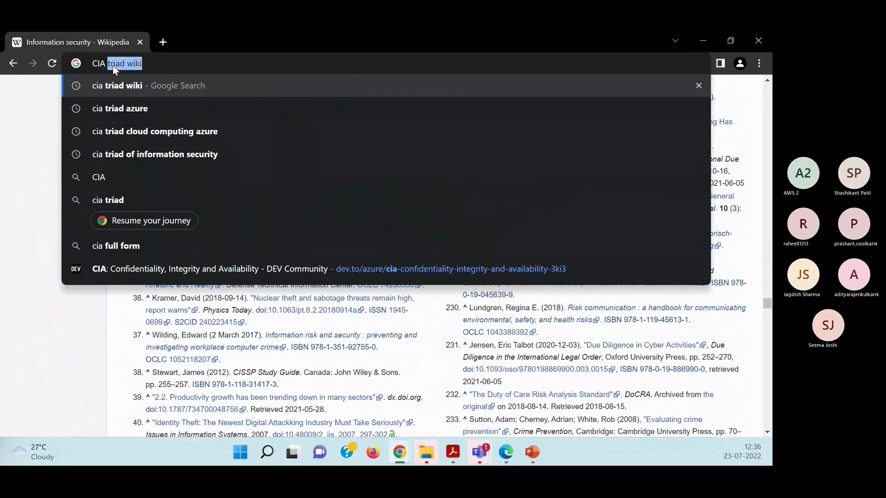
{"action": "type", "text": " model"}
{"action": "key", "text": "Return"}
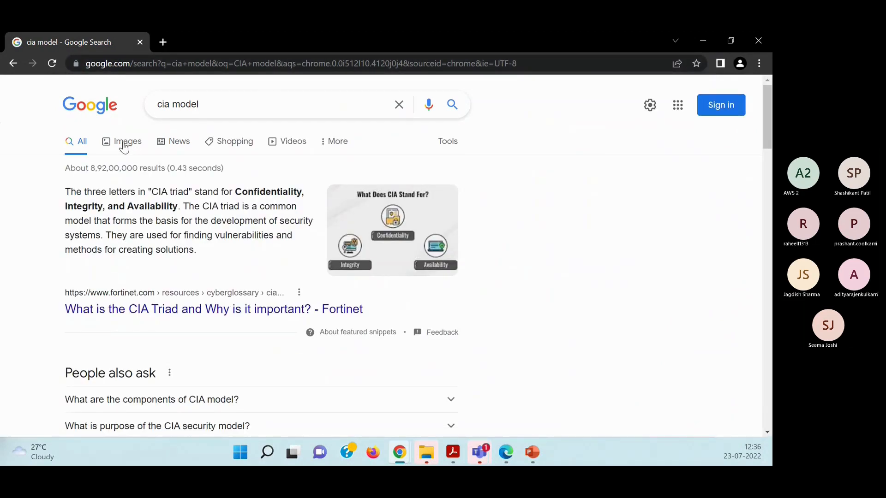
{"action": "left_click", "coordinate": [152, 310]}
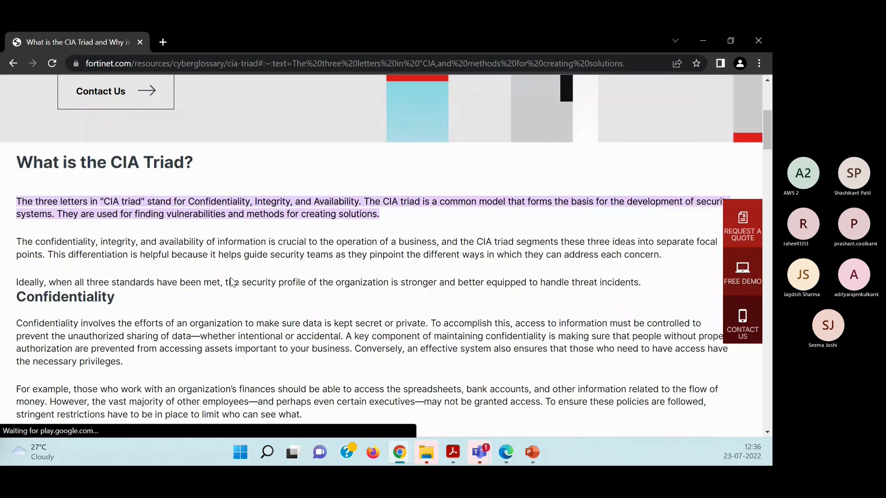
Review Fortinet's CIA Triad article, including the confidentiality section, the What Does CIA Stand For graphic, and why and when to use the triad.
{"action": "scroll", "coordinate": [234, 282], "scroll_direction": "up", "scroll_amount": 4}
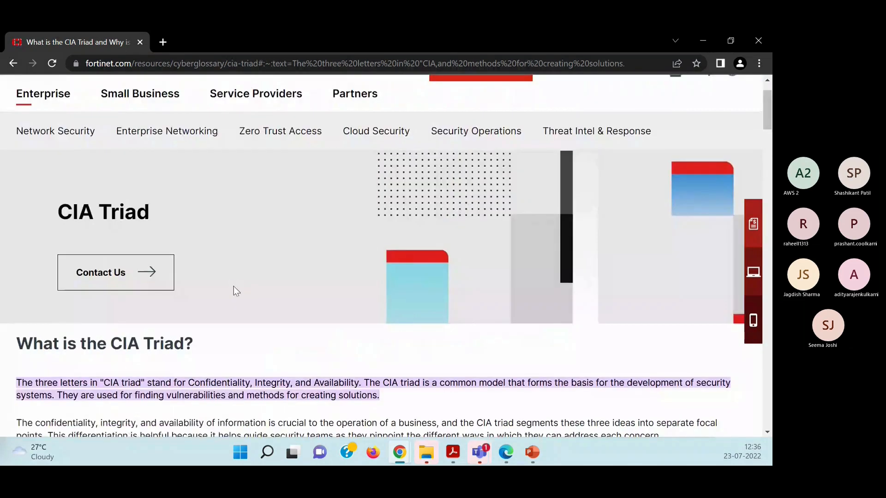
{"action": "scroll", "coordinate": [234, 287], "scroll_direction": "down", "scroll_amount": 2}
{"action": "scroll", "coordinate": [234, 286], "scroll_direction": "down", "scroll_amount": 3}
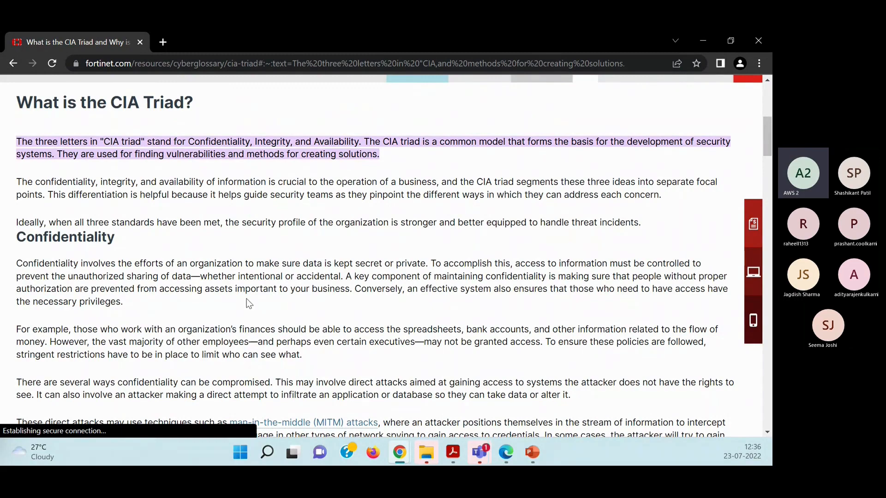
{"action": "scroll", "coordinate": [249, 301], "scroll_direction": "down", "scroll_amount": 4}
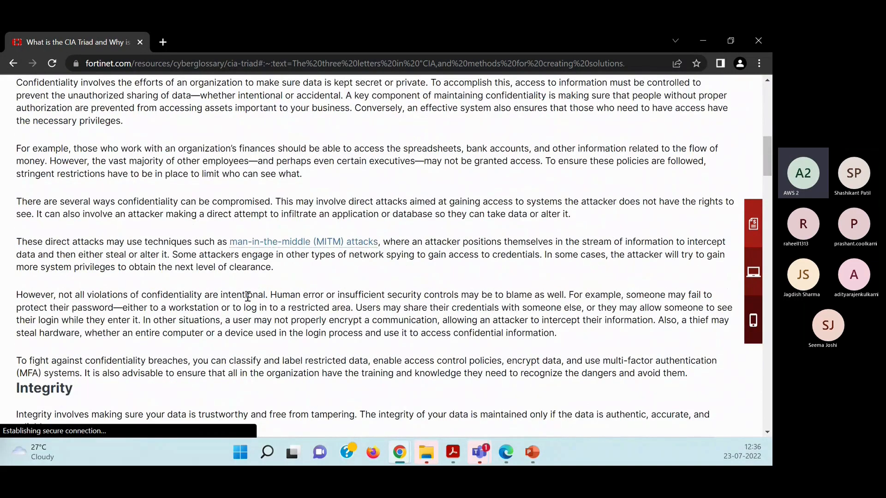
{"action": "scroll", "coordinate": [247, 296], "scroll_direction": "down", "scroll_amount": 10}
{"action": "scroll", "coordinate": [248, 301], "scroll_direction": "down", "scroll_amount": 5}
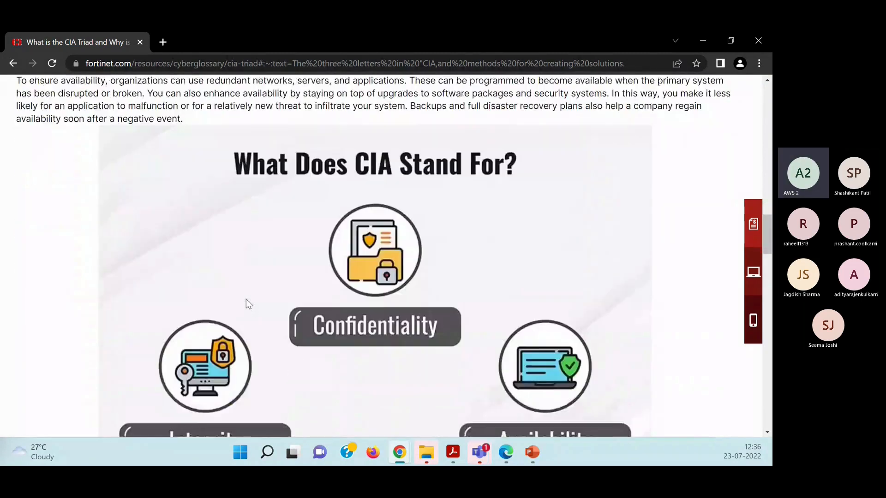
{"action": "scroll", "coordinate": [245, 299], "scroll_direction": "down", "scroll_amount": 1}
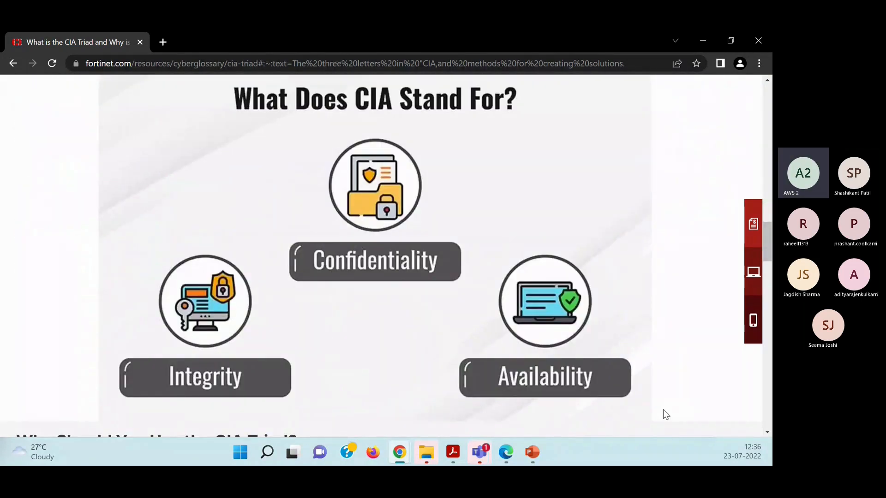
{"action": "scroll", "coordinate": [369, 345], "scroll_direction": "down", "scroll_amount": 1}
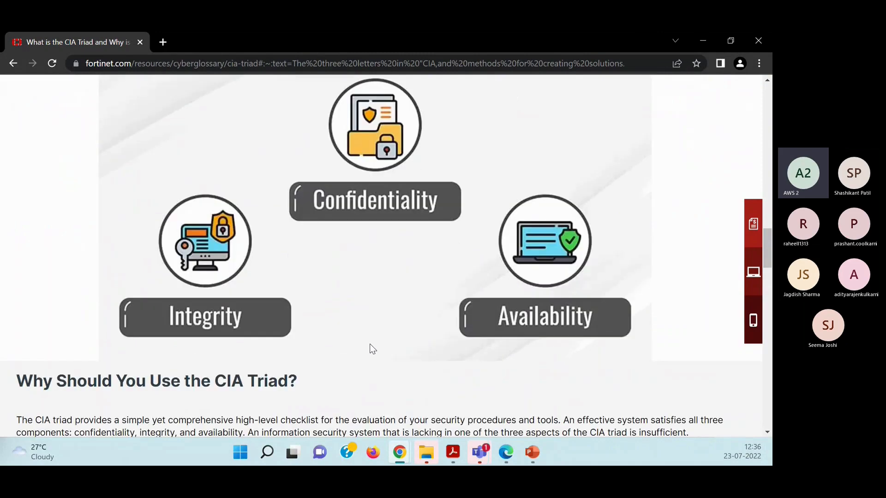
{"action": "scroll", "coordinate": [369, 344], "scroll_direction": "down", "scroll_amount": 1}
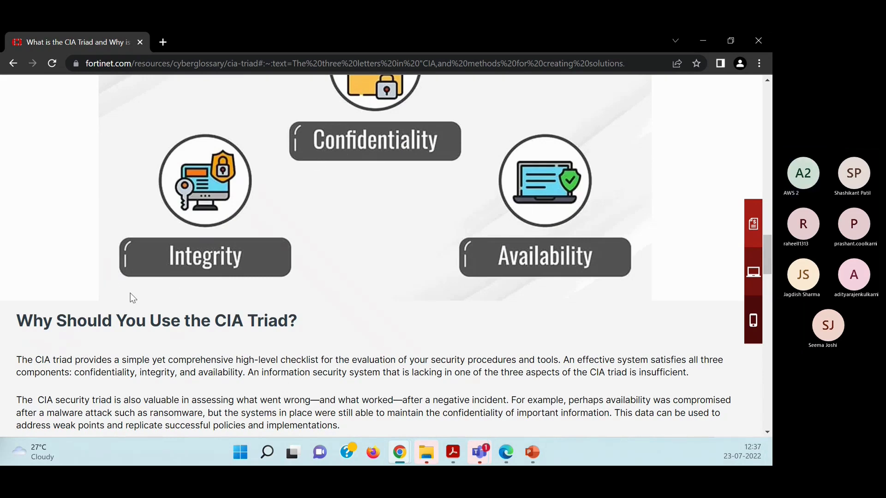
{"action": "scroll", "coordinate": [145, 310], "scroll_direction": "down", "scroll_amount": 3}
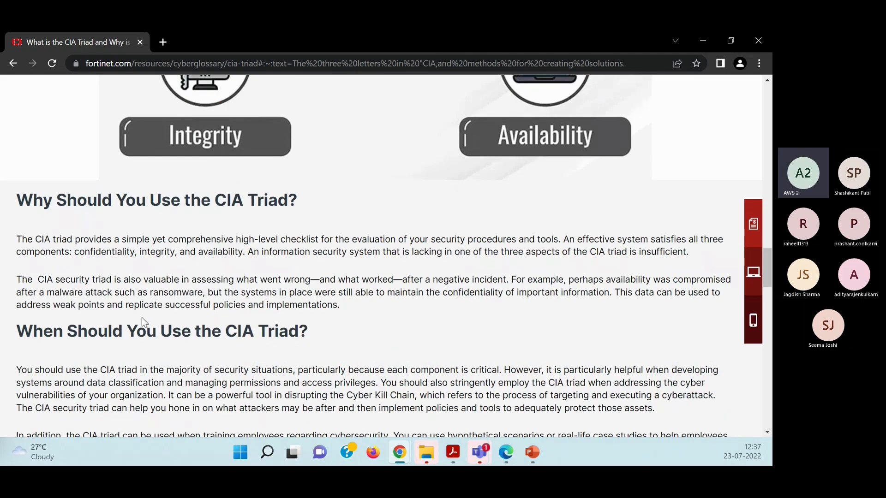
{"action": "scroll", "coordinate": [142, 318], "scroll_direction": "down", "scroll_amount": 3}
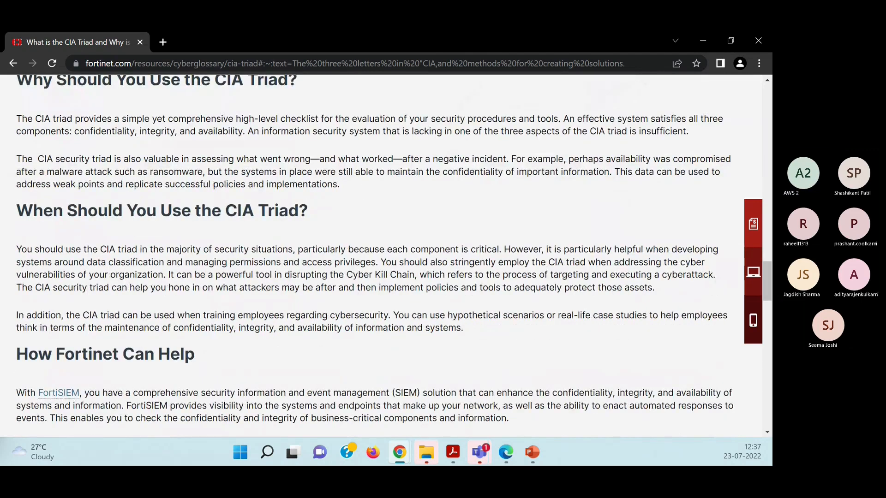
Bring up the browser window with Wikipedia's CAP theorem article and maximize it to show the three guarantees.
{"action": "left_click_drag", "start_coordinate": [0, 108], "coordinate": [452, 258]}
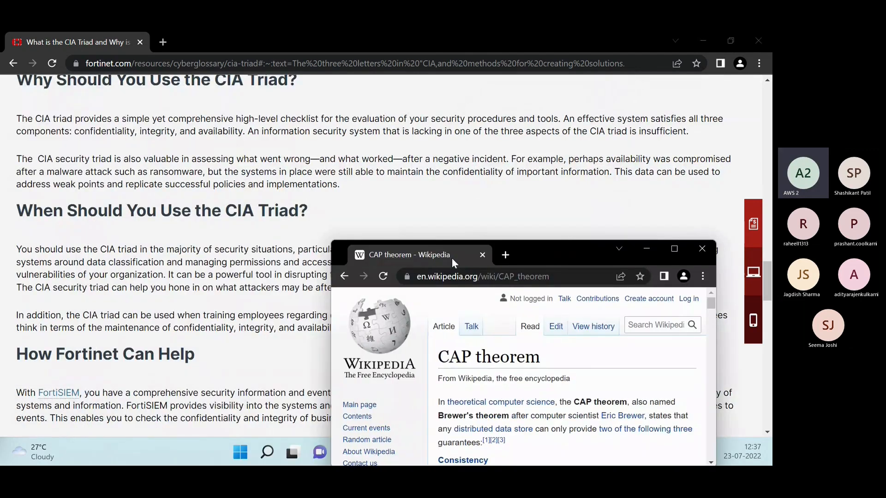
{"action": "left_click", "coordinate": [675, 250]}
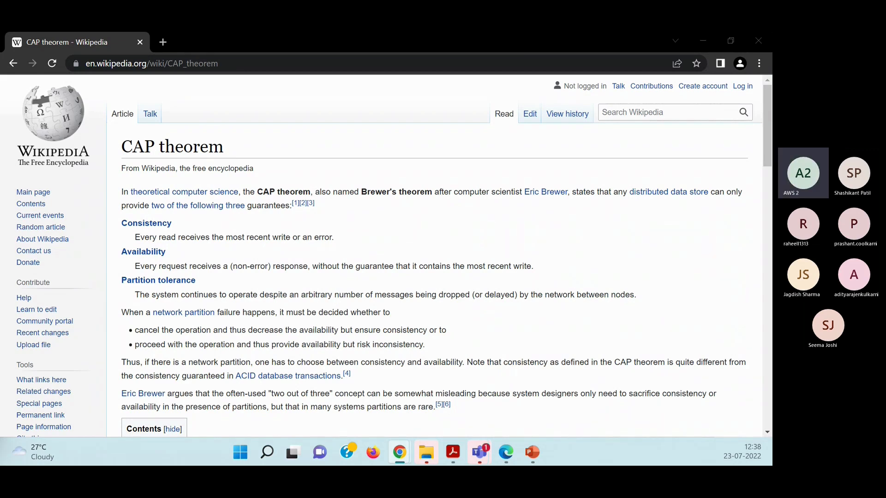
Bring up the maximized Azure portal window, load portal.azure.com in a second browser tab, and return to the first tab.
{"action": "left_click_drag", "start_coordinate": [766, 244], "coordinate": [479, 220]}
{"action": "double_click", "coordinate": [480, 221]}
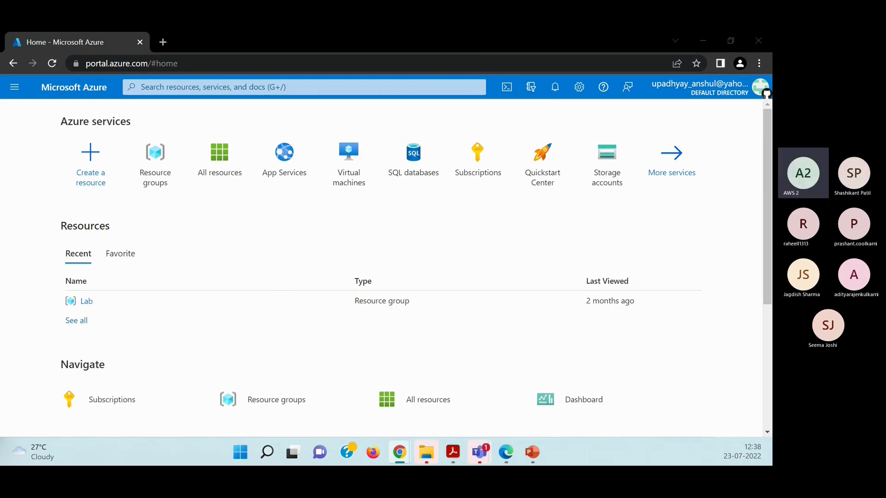
{"action": "left_click", "coordinate": [163, 42]}
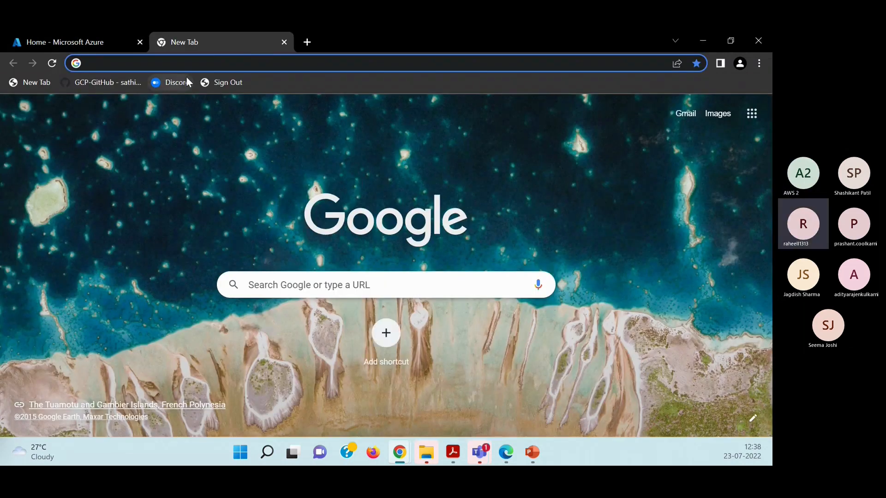
{"action": "type", "text": "por"}
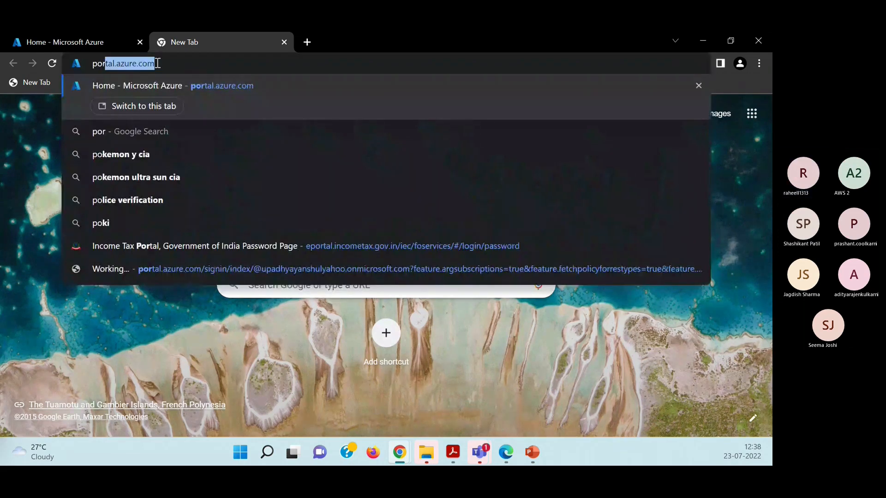
{"action": "type", "text": "ta"}
{"action": "key", "text": "Return"}
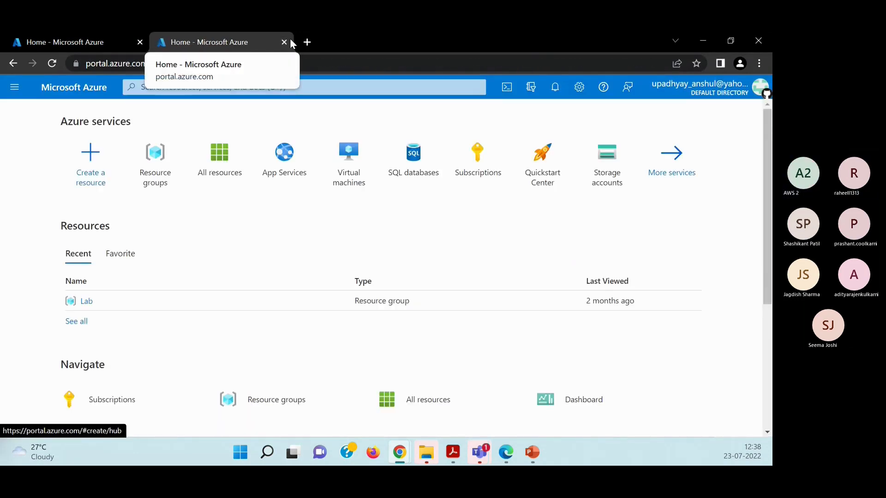
{"action": "left_click", "coordinate": [68, 41]}
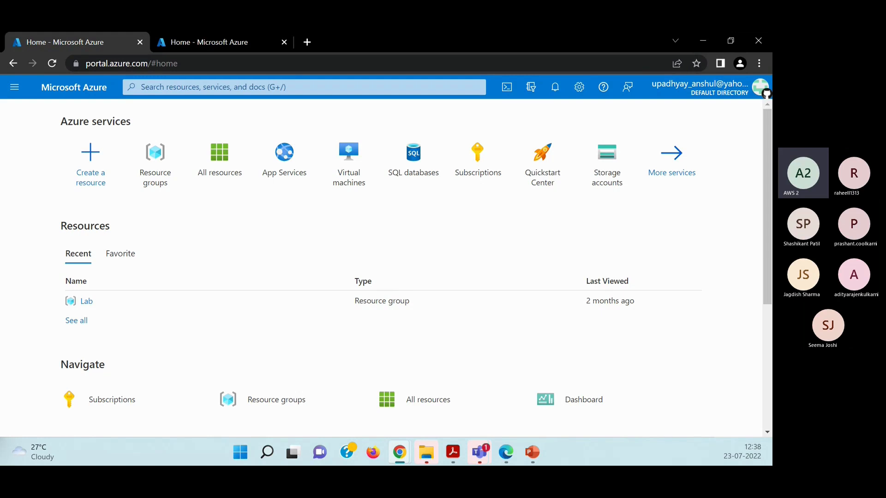
Switch to the Azure portal home page in Firefox and postpone the welcome tour.
{"action": "key", "text": "alt+Tab"}
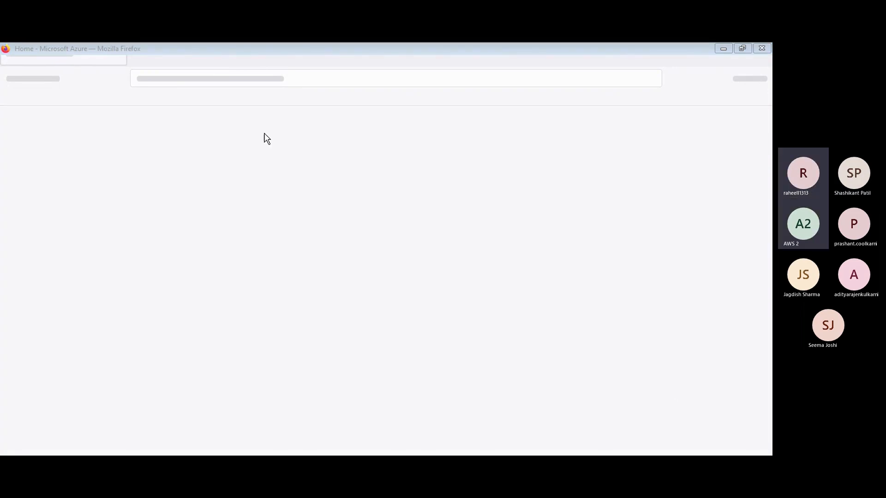
{"action": "left_click", "coordinate": [603, 65]}
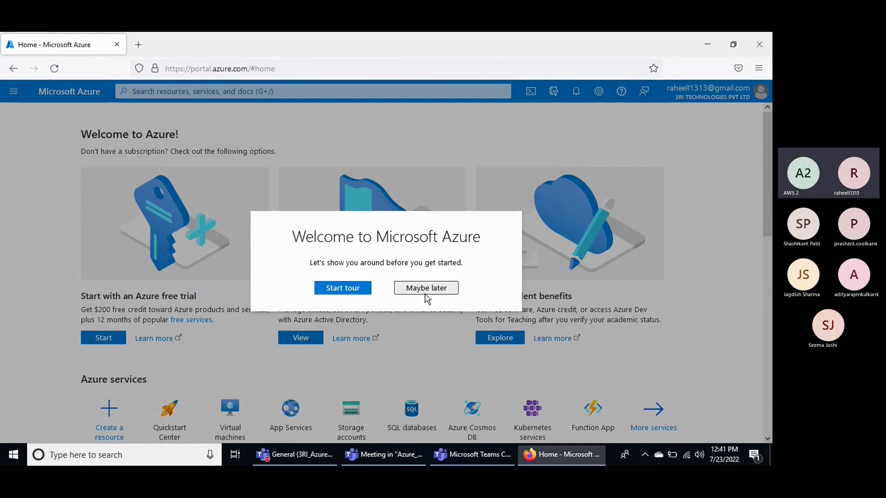
{"action": "double_click", "coordinate": [427, 291]}
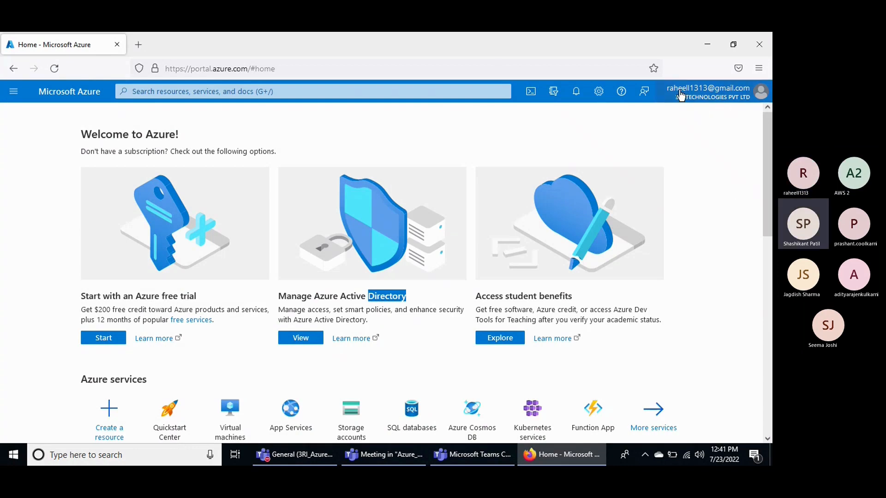
Examine the portal's navigation menu, close it, and look over the services and options on the Azure home page.
{"action": "left_click", "coordinate": [5, 95]}
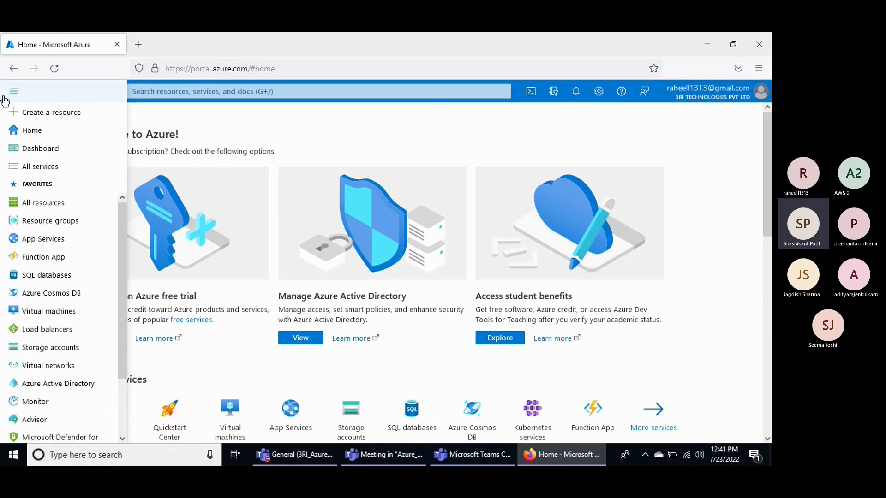
{"action": "left_click", "coordinate": [446, 128]}
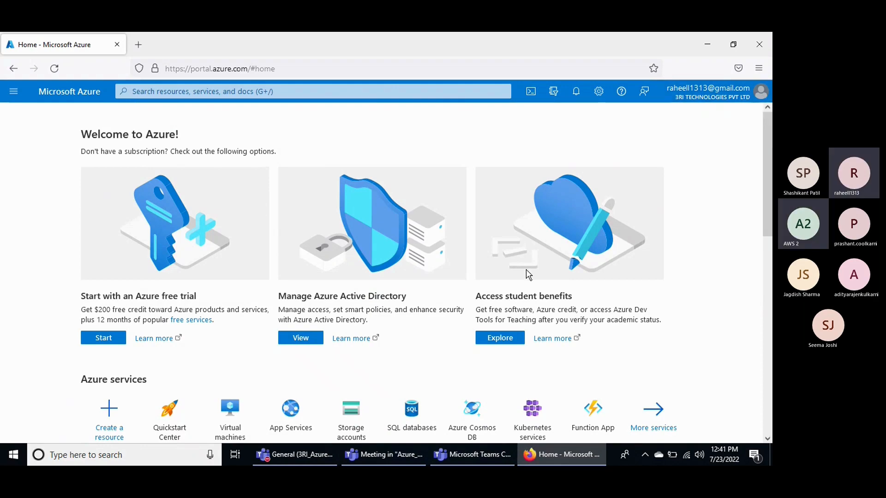
{"action": "scroll", "coordinate": [528, 275], "scroll_direction": "down", "scroll_amount": 4}
{"action": "scroll", "coordinate": [529, 274], "scroll_direction": "down", "scroll_amount": 2}
{"action": "scroll", "coordinate": [528, 274], "scroll_direction": "up", "scroll_amount": 6}
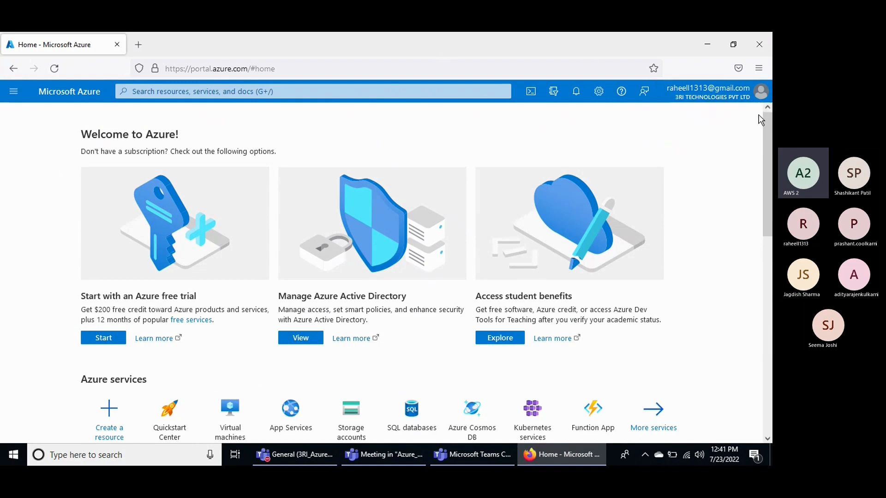
Look over the account details and the available services and resources on the Azure home page.
{"action": "left_click", "coordinate": [759, 93]}
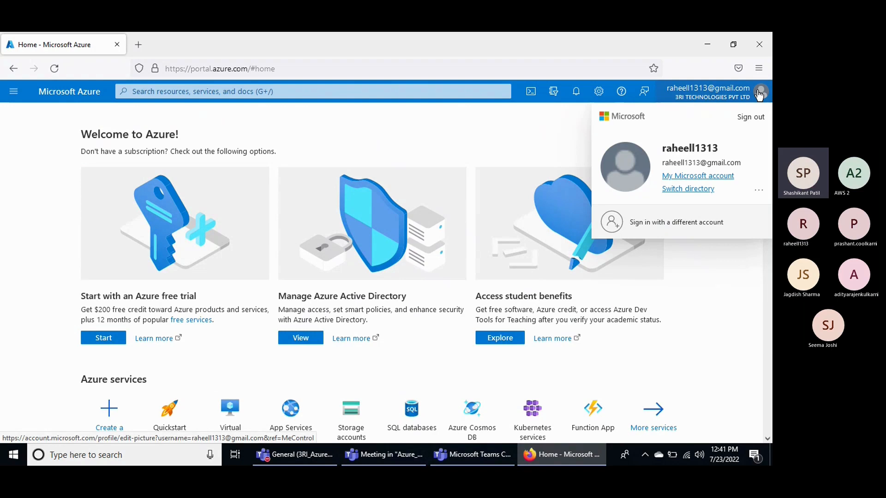
{"action": "left_click", "coordinate": [350, 267]}
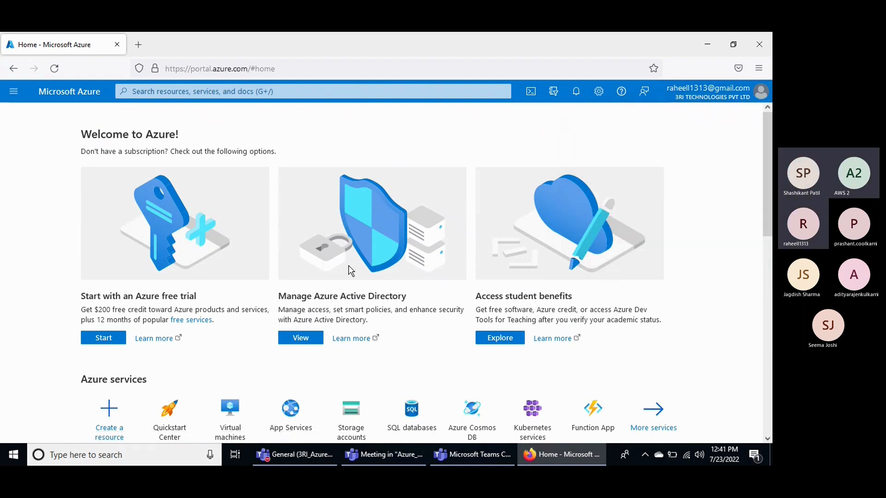
{"action": "scroll", "coordinate": [349, 266], "scroll_direction": "down", "scroll_amount": 3}
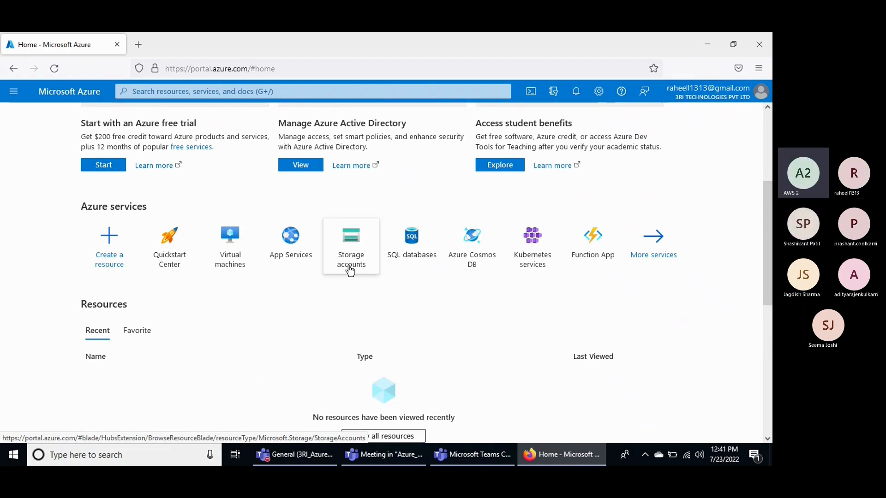
{"action": "scroll", "coordinate": [352, 291], "scroll_direction": "up", "scroll_amount": 3}
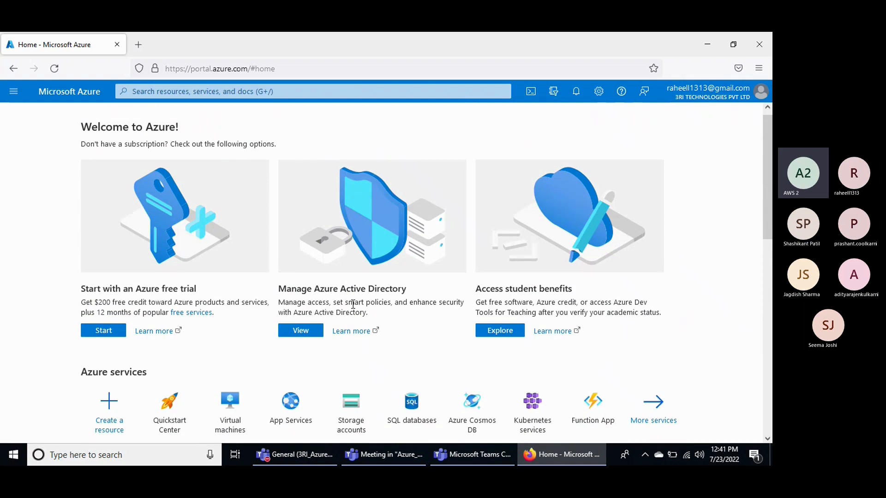
Sign out of the Azure portal and choose another account, opening the form to create a new Microsoft account.
{"action": "left_click", "coordinate": [760, 92]}
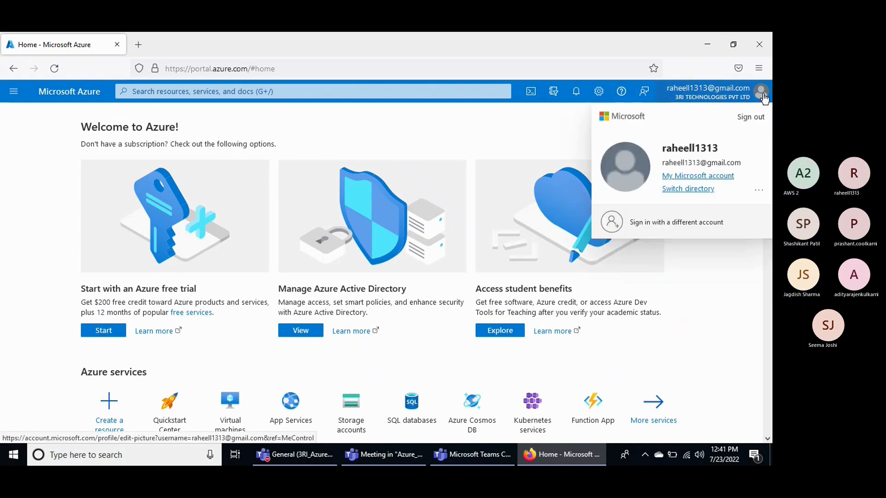
{"action": "left_click", "coordinate": [750, 118]}
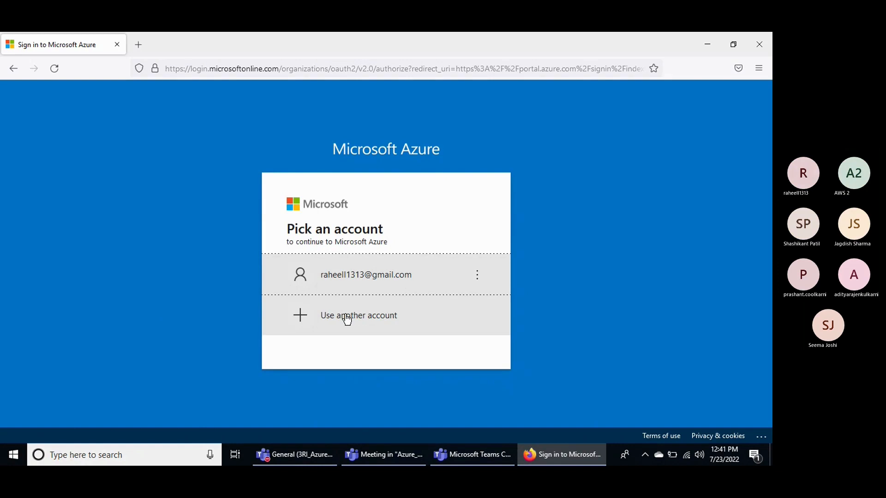
{"action": "left_click", "coordinate": [347, 319]}
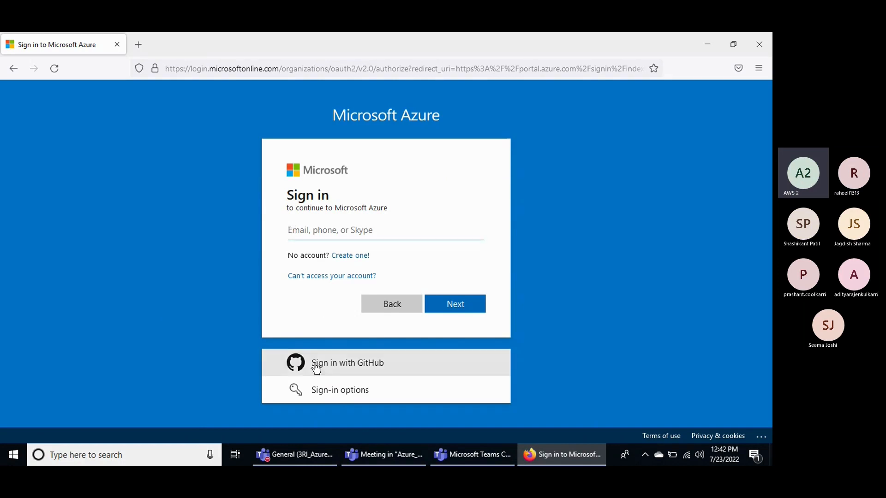
{"action": "left_click", "coordinate": [343, 256]}
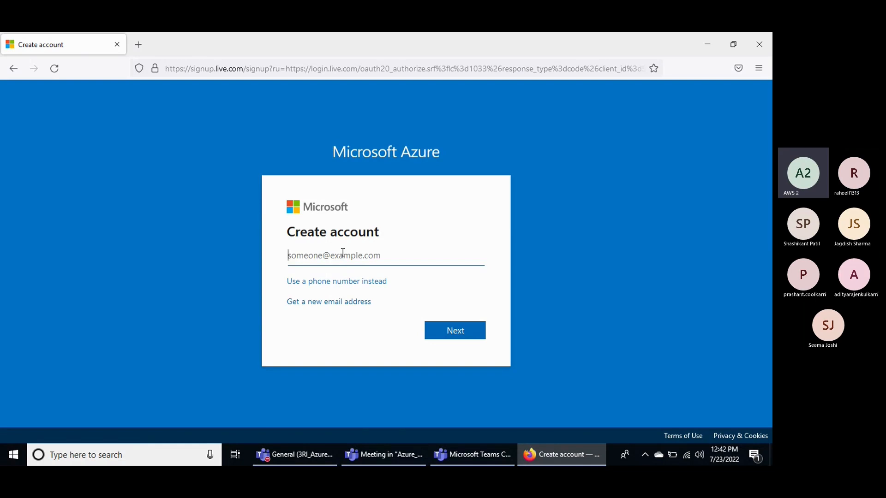
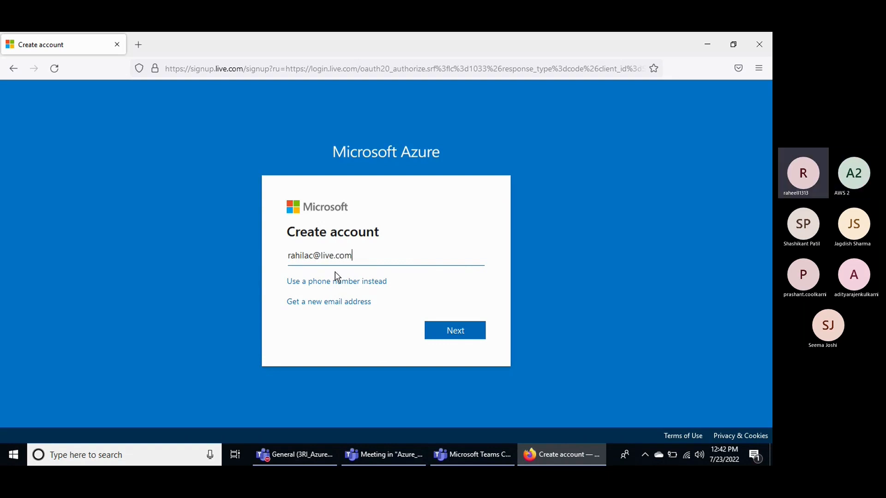
Try to create the account with a live.com email address.
{"action": "left_click", "coordinate": [452, 336]}
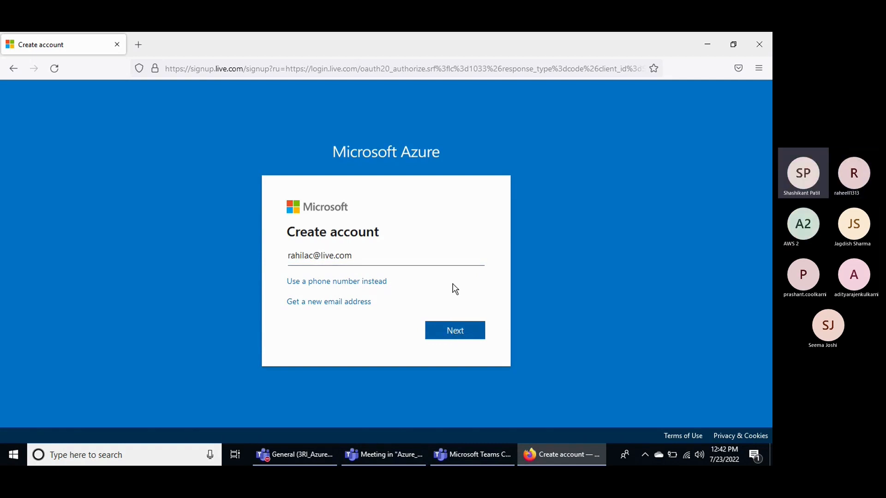
{"action": "left_click", "coordinate": [441, 324]}
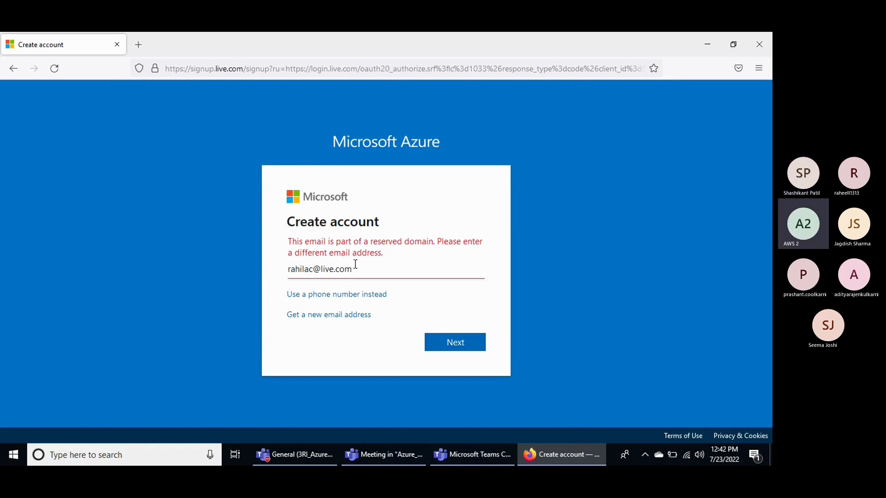
Replace the live.com email address with a gmail.com address in the account form.
{"action": "left_click_drag", "start_coordinate": [357, 268], "coordinate": [270, 275]}
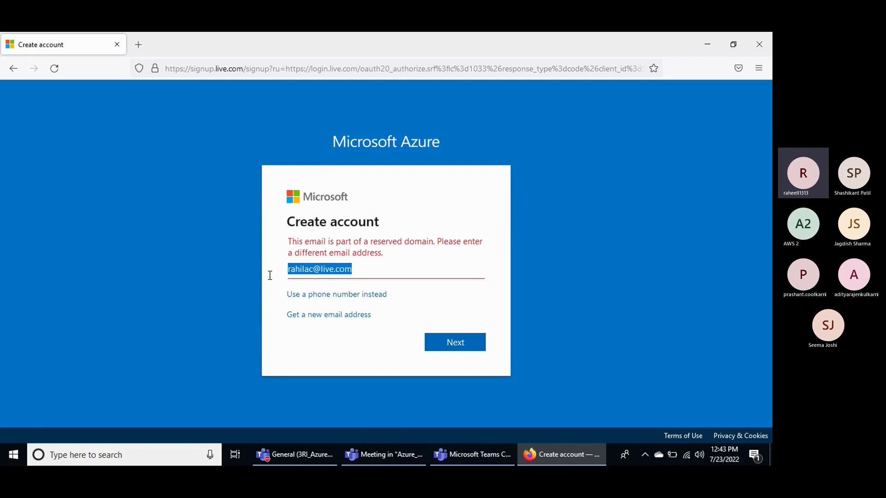
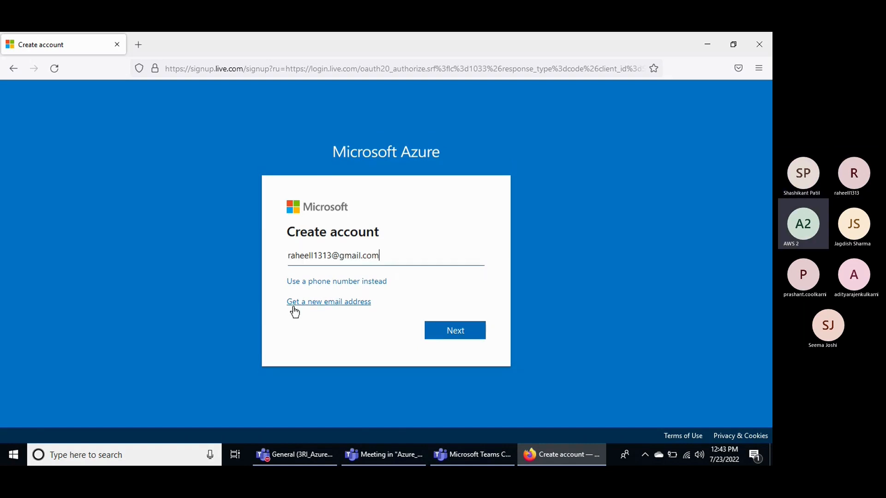
Switch the account form to a new email address and try a user name at outlook.com.
{"action": "left_click", "coordinate": [330, 305]}
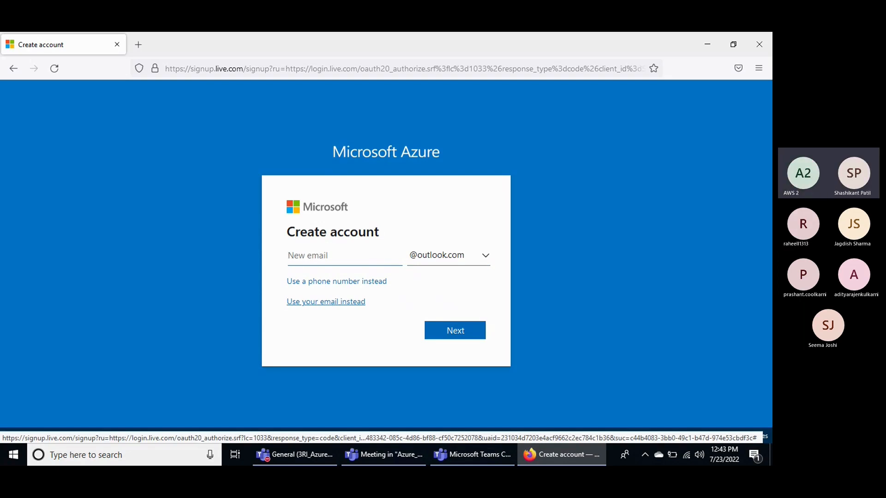
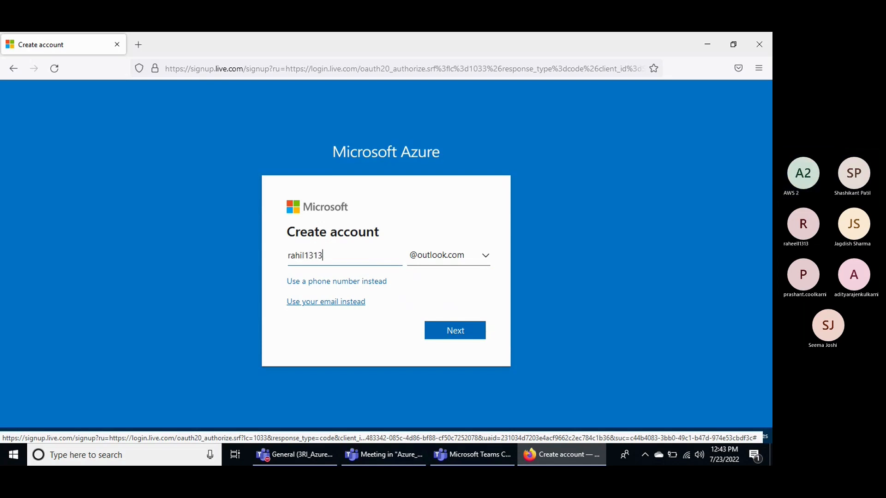
{"action": "left_click", "coordinate": [443, 331]}
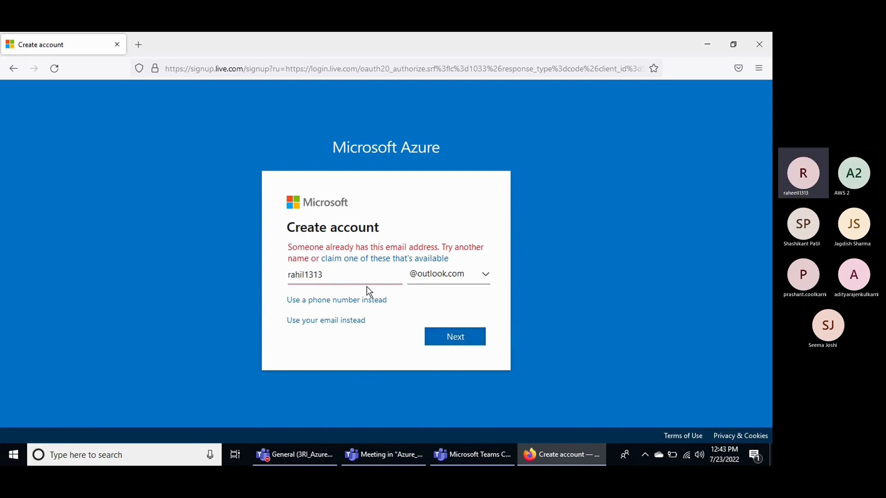
Replace the user name of the new outlook.com address with a different one and submit it.
{"action": "key", "text": "BackSpace"}
{"action": "key", "text": "BackSpace"}
{"action": "key", "text": "BackSpace"}
{"action": "key", "text": "BackSpace"}
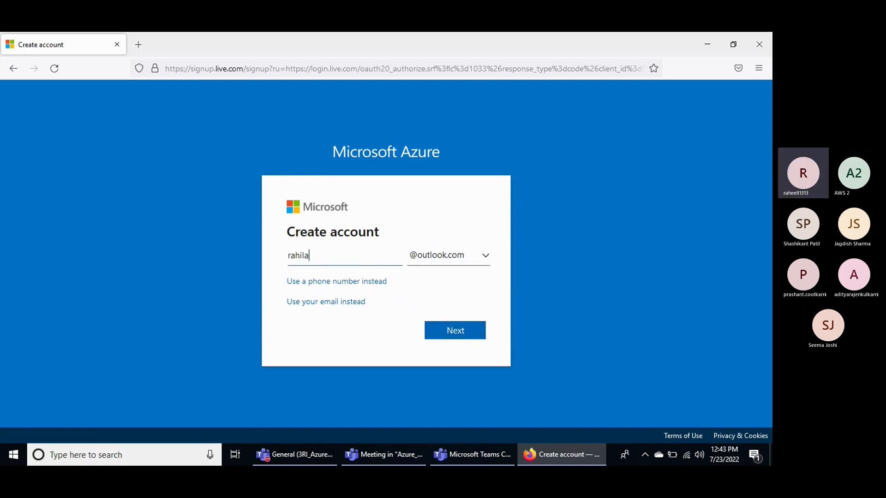
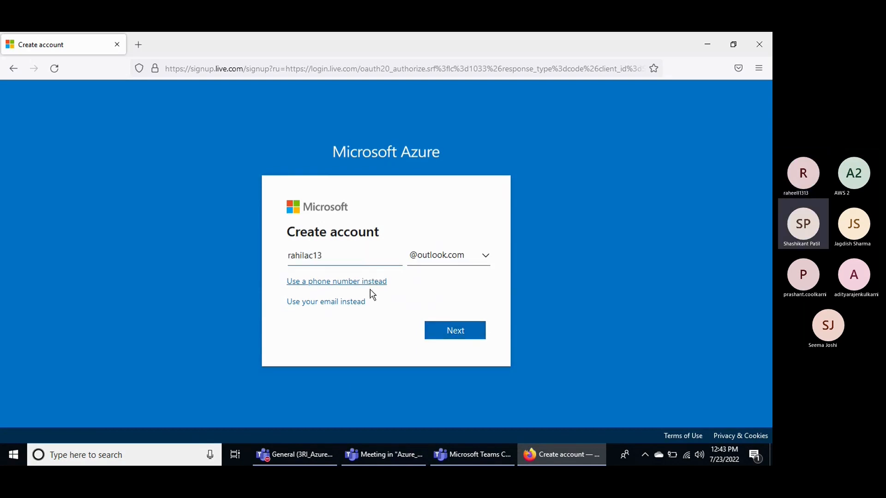
{"action": "left_click", "coordinate": [456, 331]}
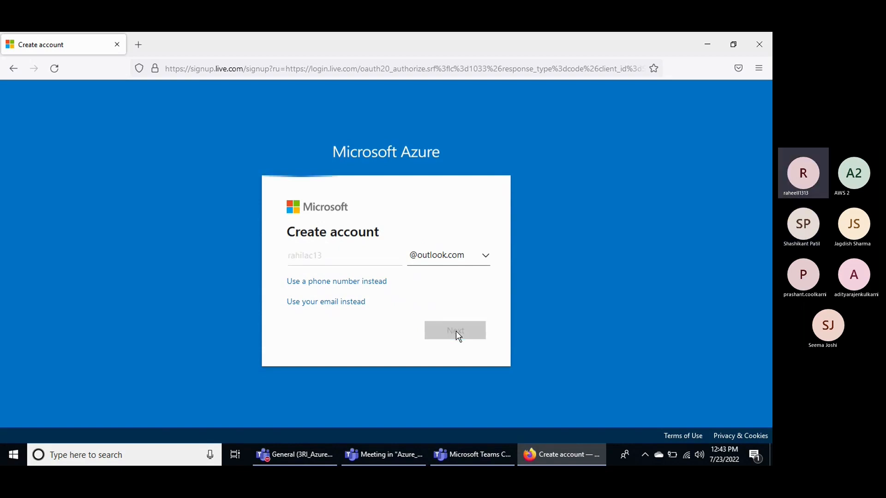
Dismiss the saved login suggestions, clear the password entered with Caps Lock on, and enter the new account's password with it off.
{"action": "left_click", "coordinate": [229, 278]}
{"action": "left_click", "coordinate": [303, 261]}
{"action": "type", "text": "****"}
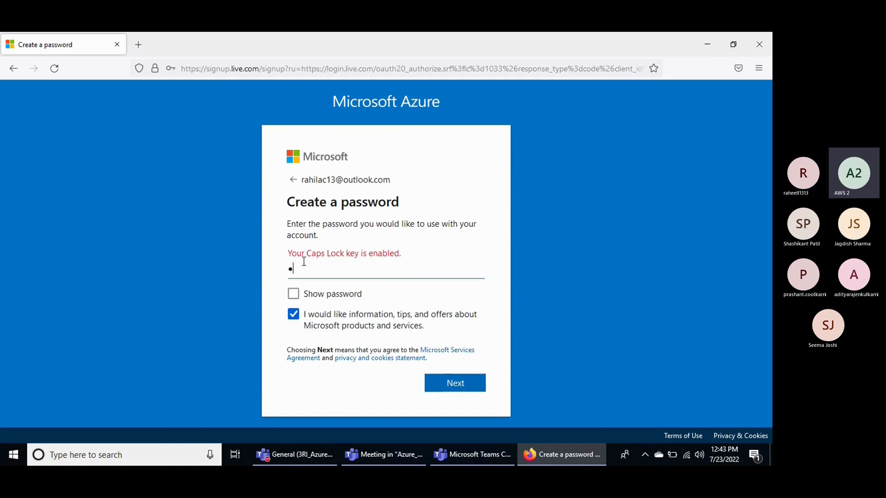
{"action": "type", "text": "**"}
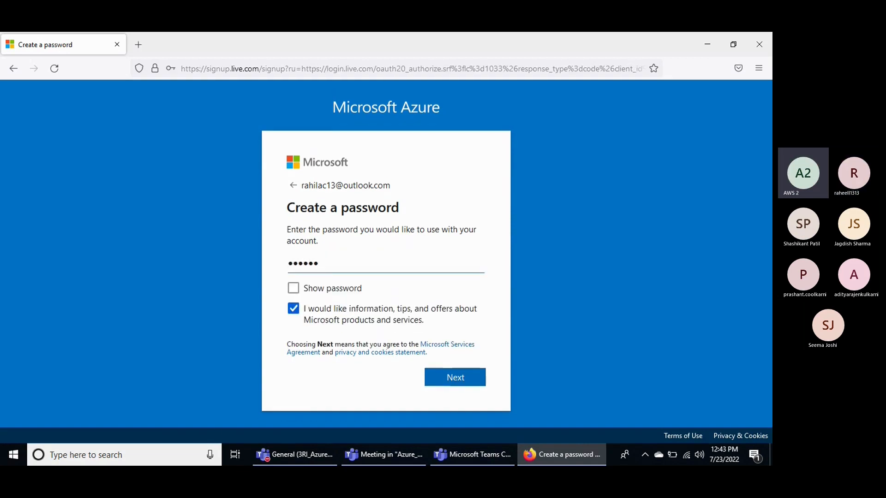
{"action": "type", "text": "****"}
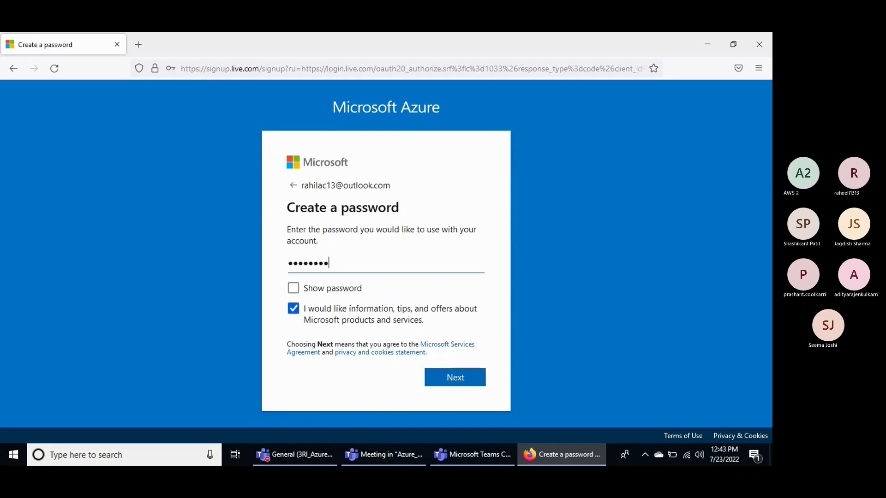
{"action": "type", "text": "**"}
{"action": "key", "text": "BackSpace"}
{"action": "key", "text": "BackSpace"}
{"action": "key", "text": "BackSpace"}
{"action": "key", "text": "BackSpace"}
{"action": "key", "text": "BackSpace"}
{"action": "key", "text": "BackSpace"}
{"action": "key", "text": "BackSpace"}
{"action": "key", "text": "BackSpace"}
{"action": "key", "text": "BackSpace"}
{"action": "key", "text": "BackSpace"}
{"action": "key", "text": "BackSpace"}
{"action": "key", "text": "BackSpace"}
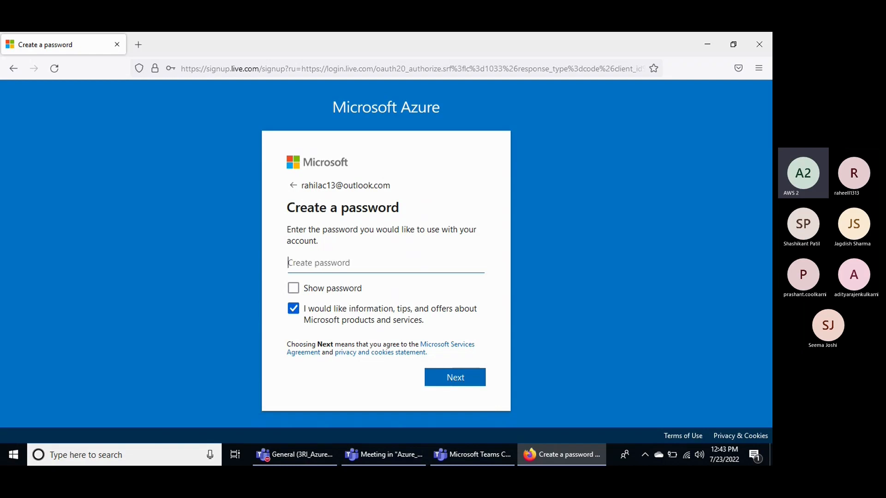
{"action": "key", "text": "Caps_Lock"}
{"action": "type", "text": "*******"}
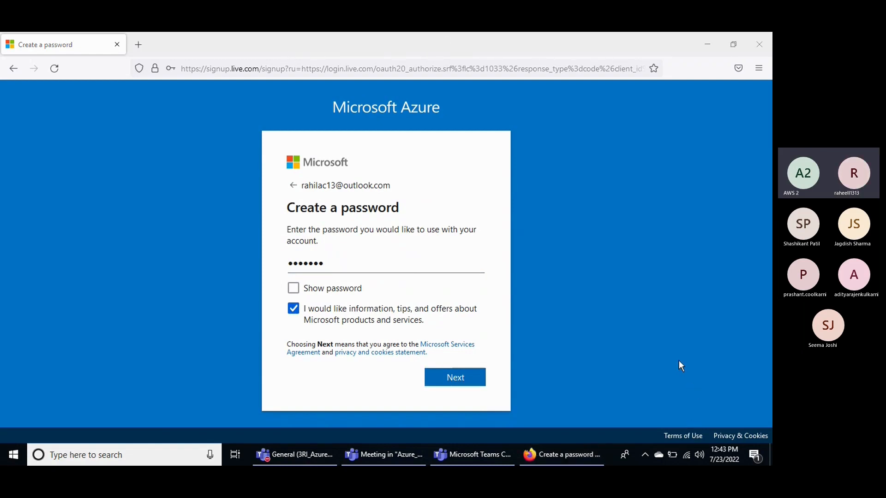
Switch to the Teams meeting window and stop sharing the screen.
{"action": "left_click", "coordinate": [650, 382]}
{"action": "left_click", "coordinate": [424, 179]}
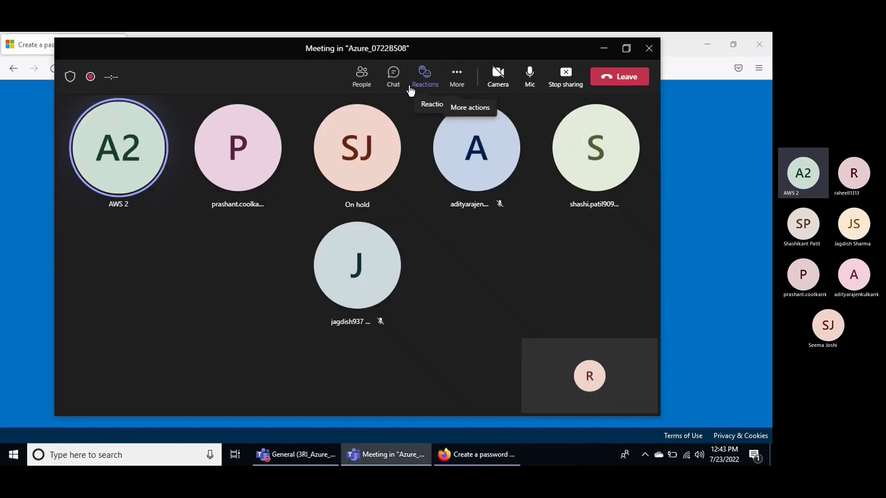
{"action": "left_click", "coordinate": [554, 89]}
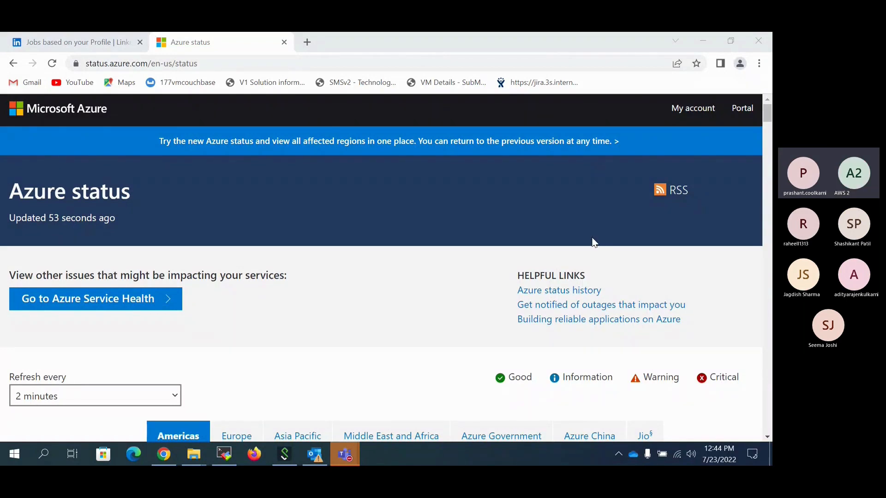
Close the Azure status page and load portal.azure.com in a new browser tab.
{"action": "left_click", "coordinate": [285, 42]}
{"action": "left_click", "coordinate": [159, 42]}
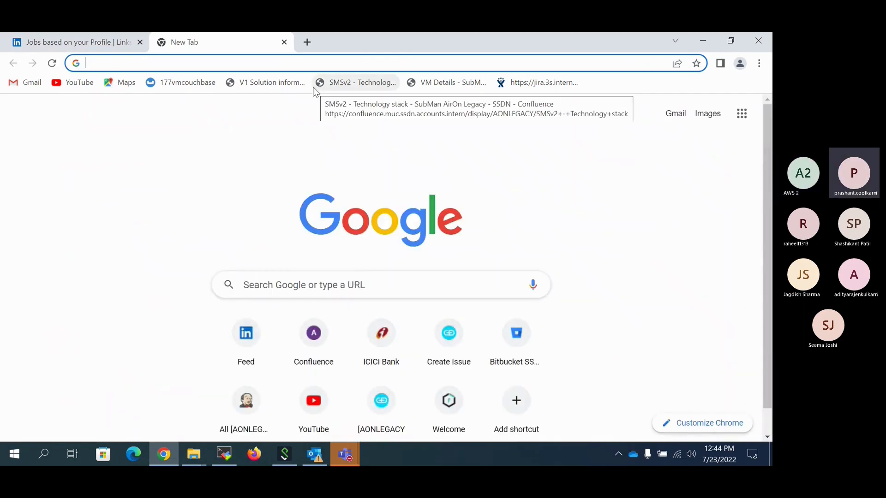
{"action": "type", "text": "pr"}
{"action": "key", "text": "BackSpace"}
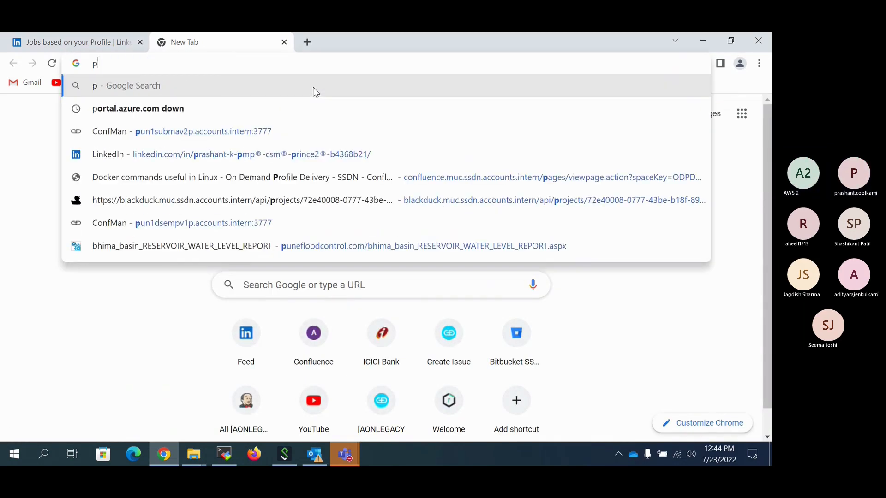
{"action": "type", "text": "ortal."}
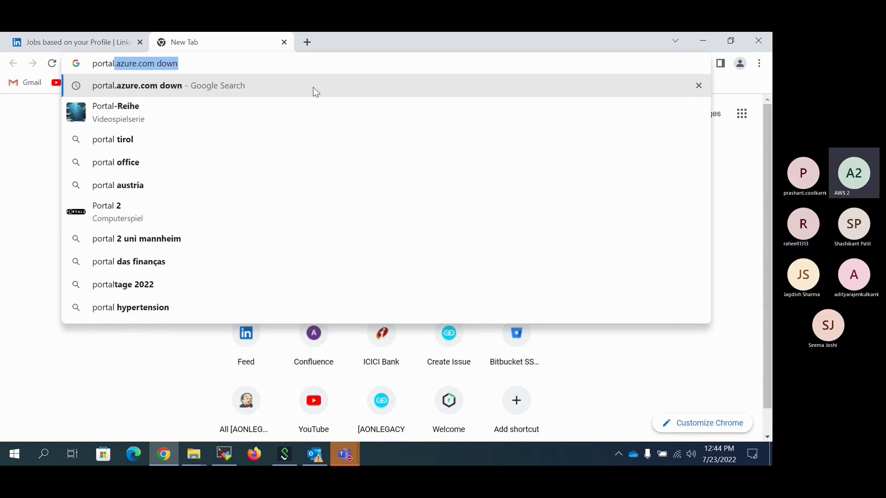
{"action": "type", "text": "az"}
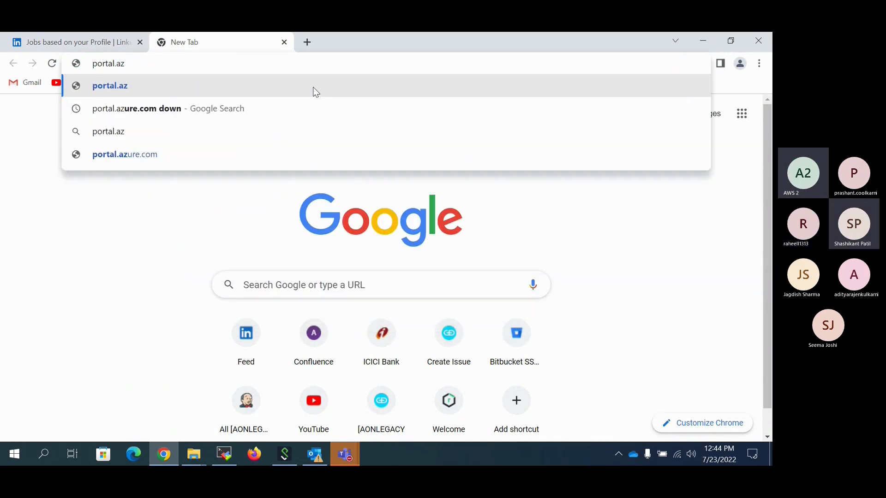
{"action": "type", "text": "u"}
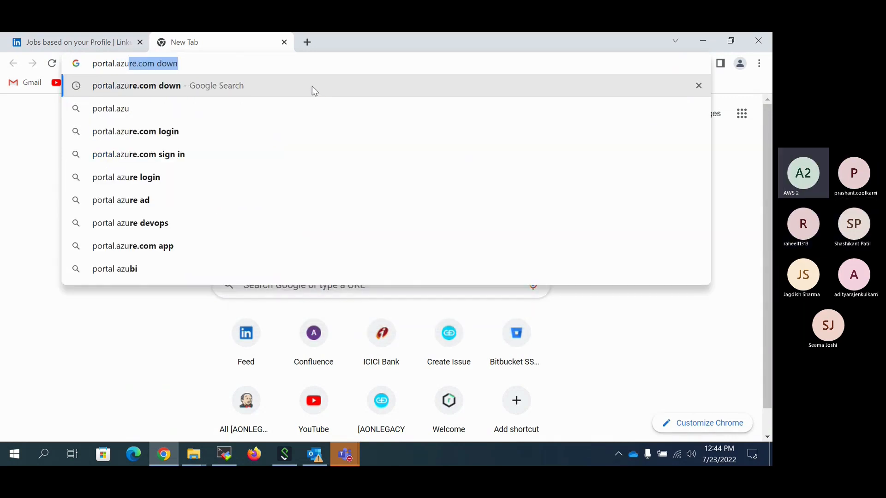
{"action": "type", "text": "re.com"}
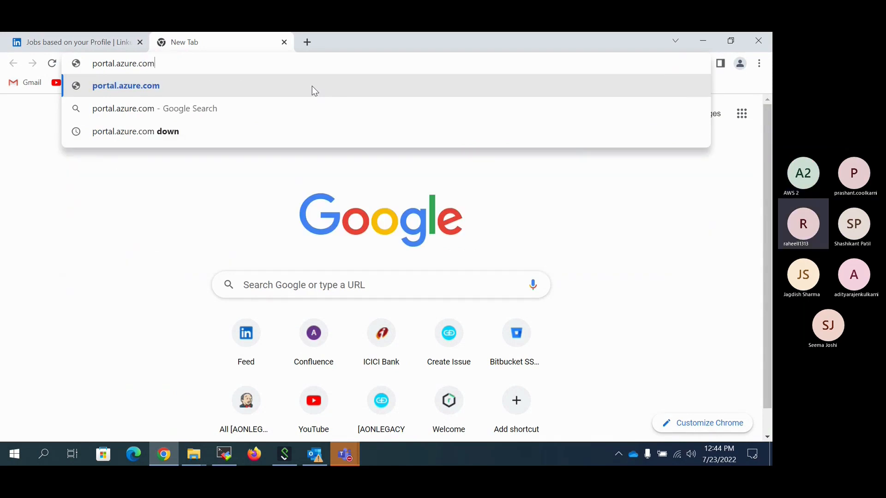
{"action": "key", "text": "Return"}
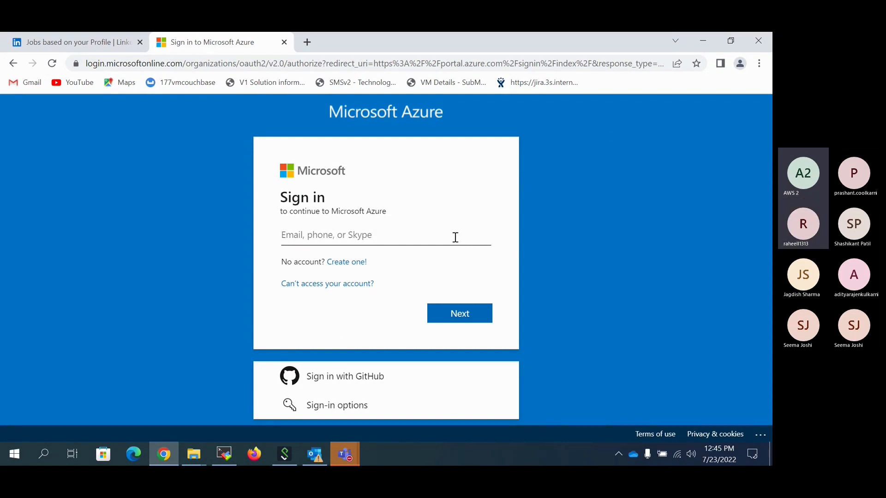
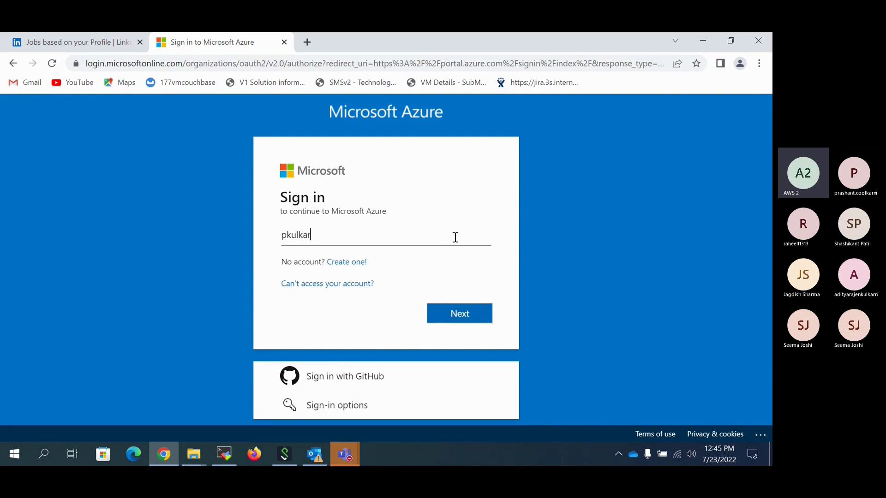
Enter a user name for signing in to Microsoft Azure, but switch to creating a new account instead.
{"action": "left_click", "coordinate": [351, 262]}
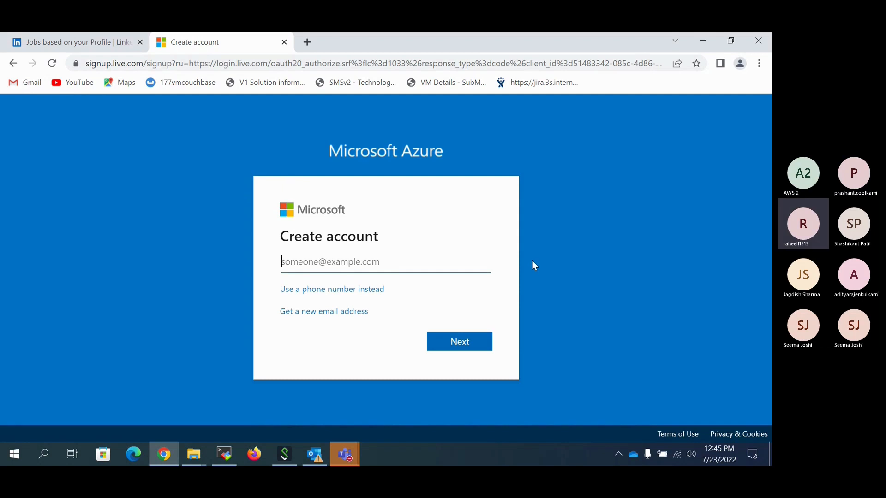
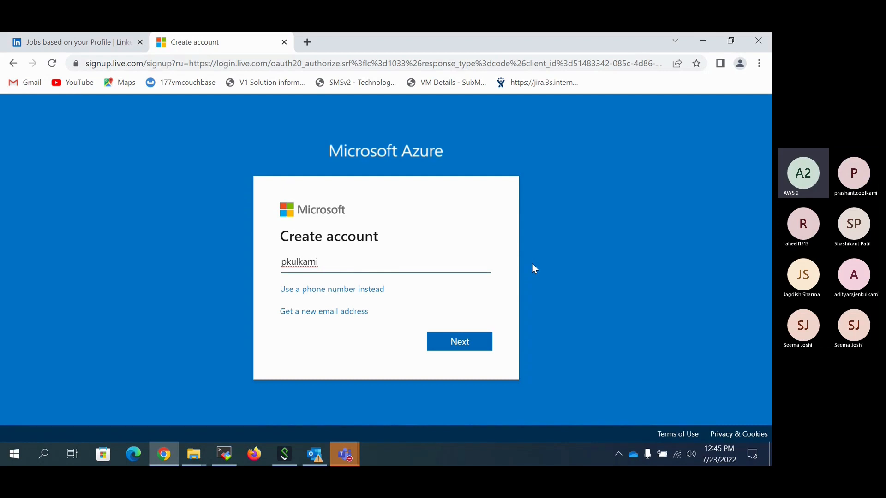
Switch the account form to a new email address and submit the chosen user name at outlook.com.
{"action": "left_click", "coordinate": [339, 317]}
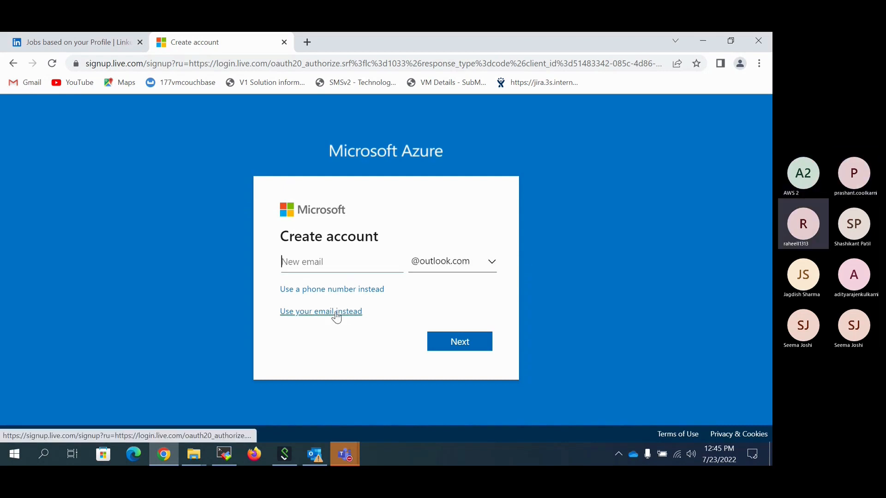
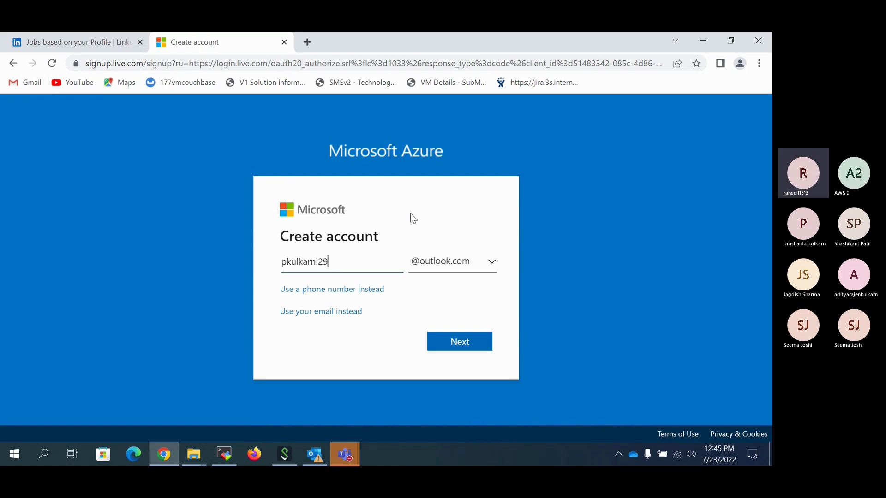
{"action": "left_click", "coordinate": [451, 349]}
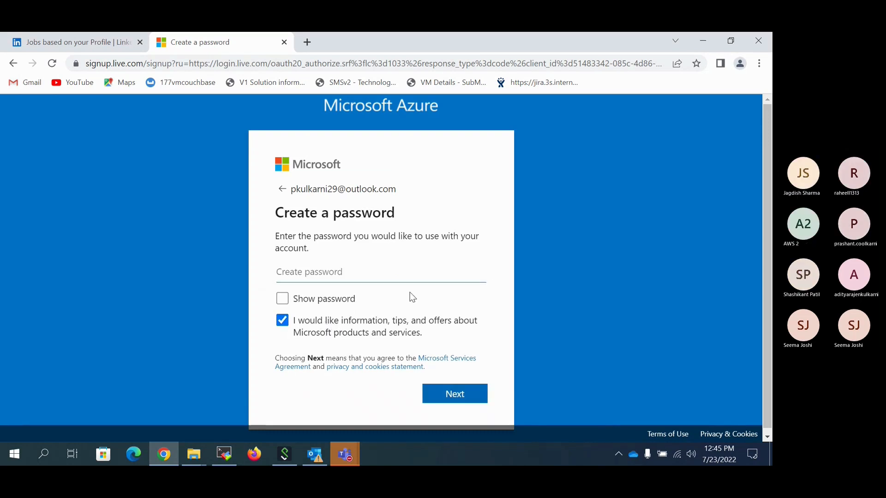
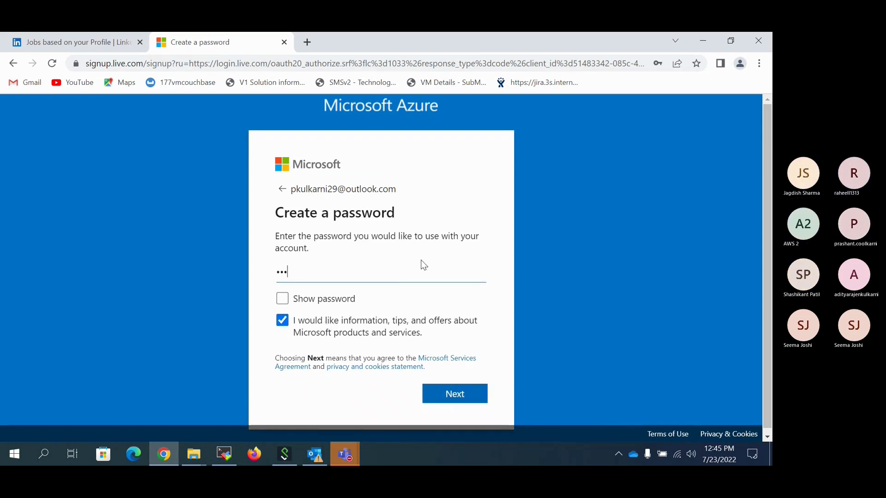
Enter and submit the new account's password, and decline to save it in the browser.
{"action": "left_click", "coordinate": [461, 396]}
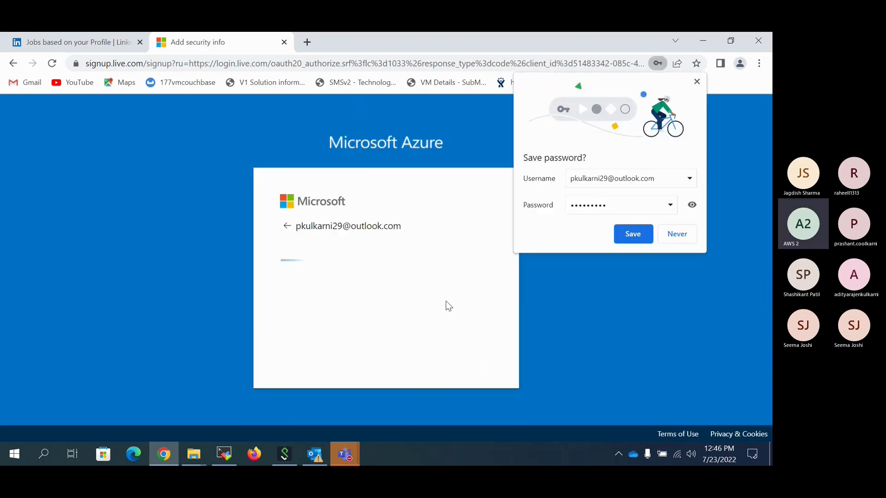
{"action": "left_click", "coordinate": [686, 236]}
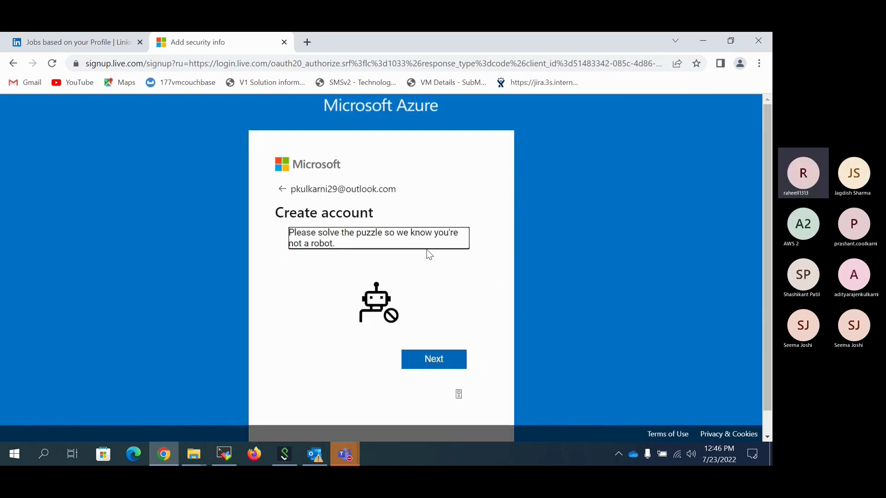
Complete the robot check by picking the giraffe, and postpone the Azure portal's welcome tour.
{"action": "left_click", "coordinate": [441, 362]}
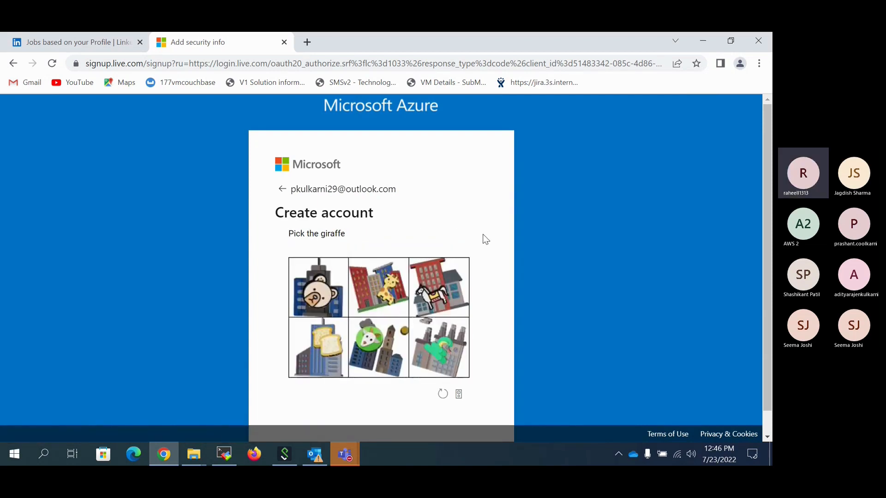
{"action": "left_click", "coordinate": [382, 290]}
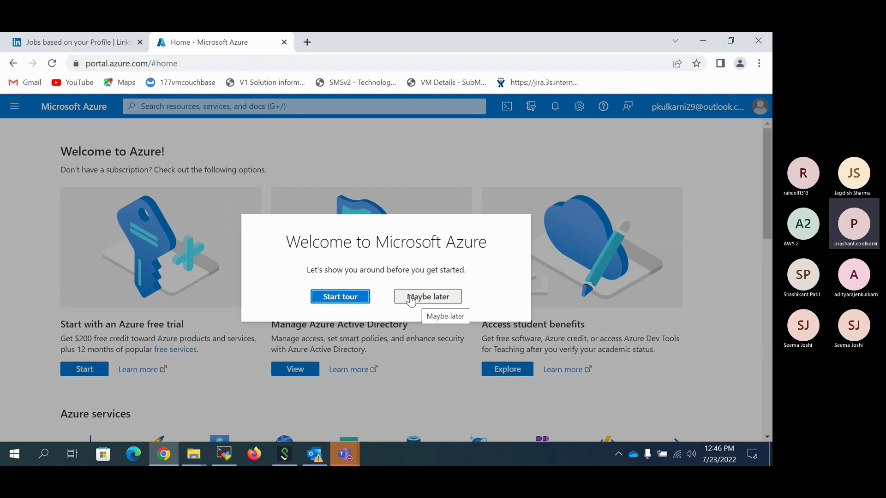
{"action": "left_click", "coordinate": [411, 301]}
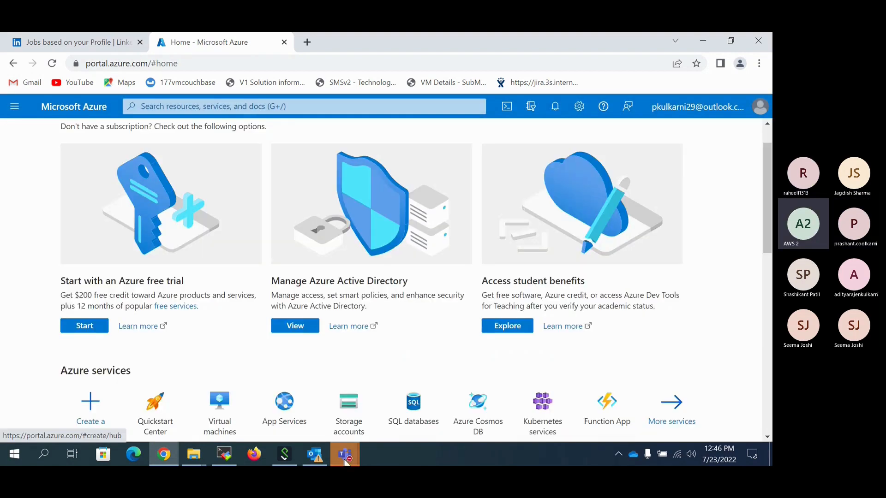
{"action": "left_click", "coordinate": [345, 460]}
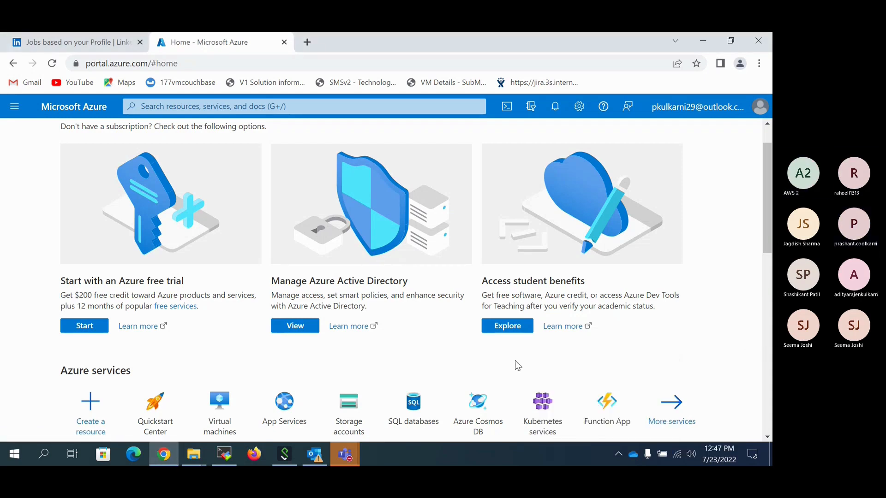
Start the Azure free trial from the portal home page and open the free account sign-up form.
{"action": "scroll", "coordinate": [394, 339], "scroll_direction": "up", "scroll_amount": 1}
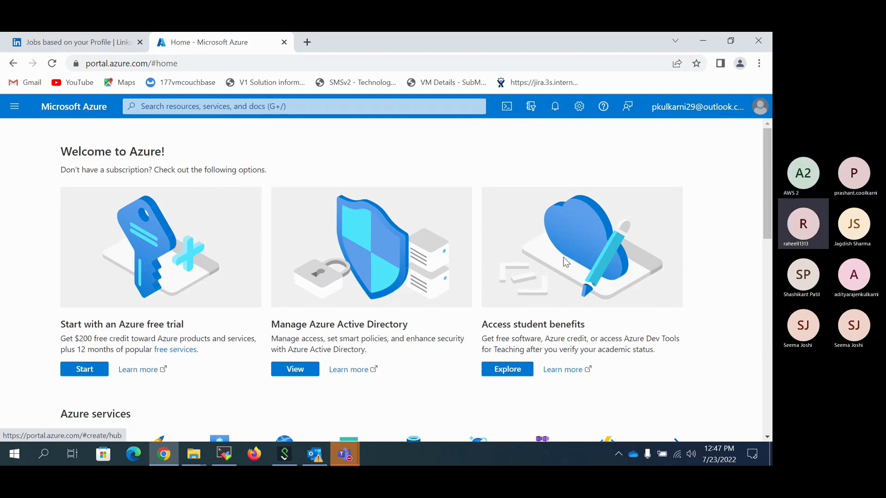
{"action": "scroll", "coordinate": [108, 294], "scroll_direction": "down", "scroll_amount": 3}
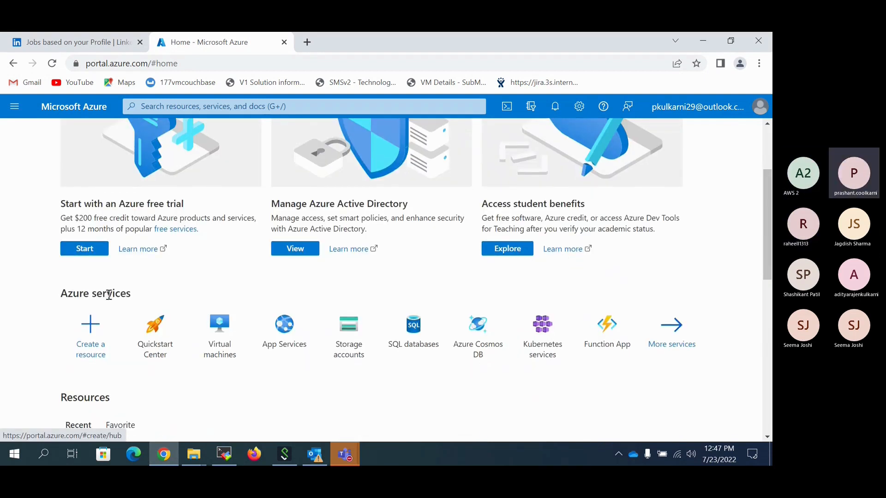
{"action": "left_click", "coordinate": [83, 249]}
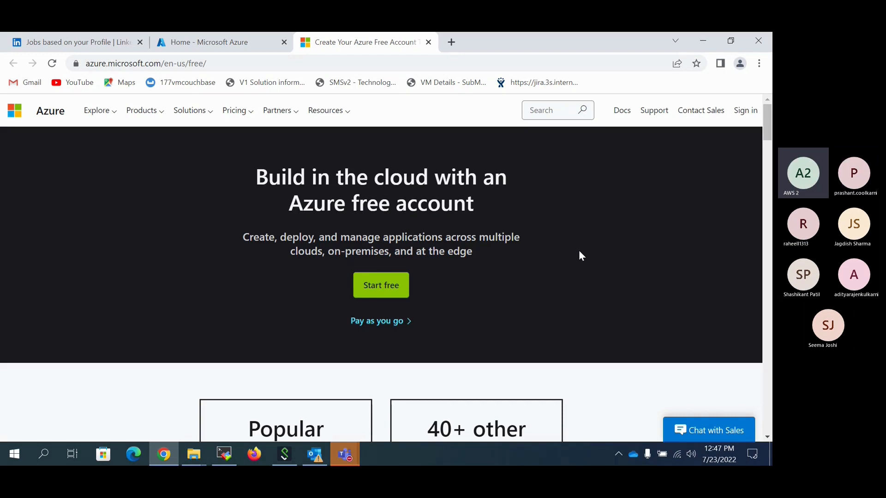
{"action": "left_click", "coordinate": [381, 285]}
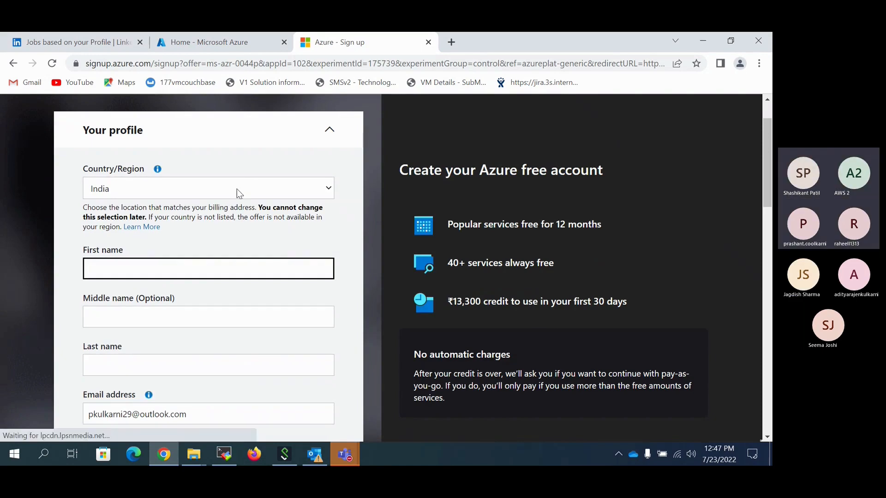
Examine the sign-up form's profile and address fields, agreement options and identity verification by card section.
{"action": "scroll", "coordinate": [319, 218], "scroll_direction": "down", "scroll_amount": 2}
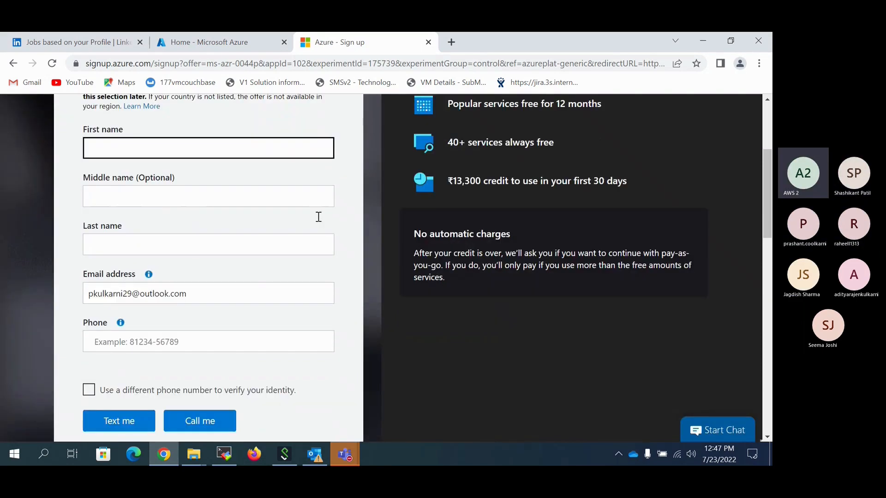
{"action": "scroll", "coordinate": [318, 218], "scroll_direction": "up", "scroll_amount": 1}
{"action": "scroll", "coordinate": [319, 219], "scroll_direction": "up", "scroll_amount": 2}
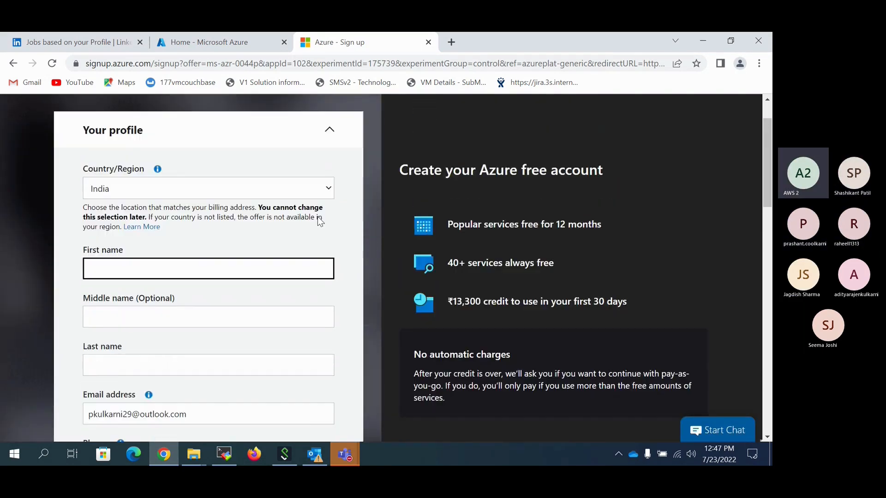
{"action": "scroll", "coordinate": [318, 217], "scroll_direction": "down", "scroll_amount": 4}
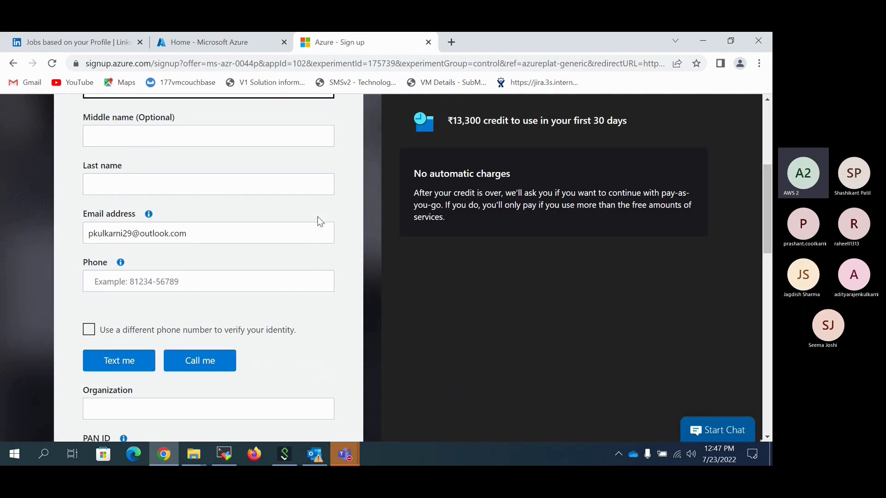
{"action": "scroll", "coordinate": [318, 217], "scroll_direction": "down", "scroll_amount": 3}
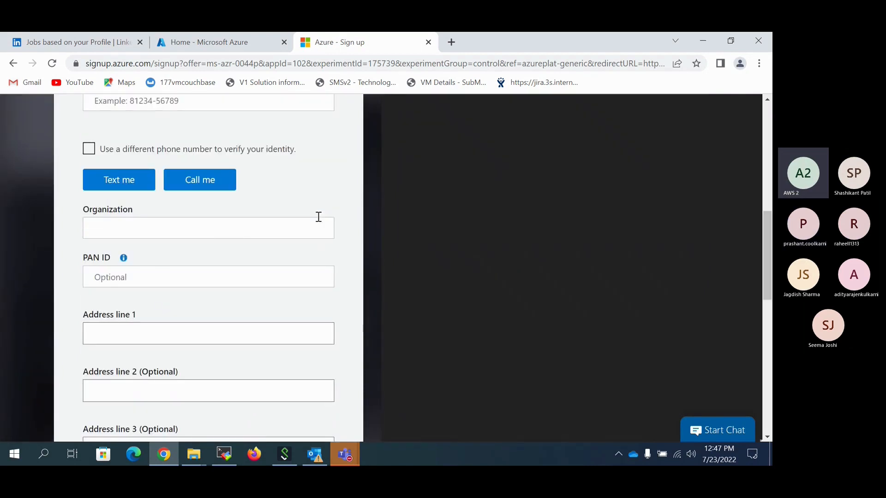
{"action": "scroll", "coordinate": [319, 217], "scroll_direction": "down", "scroll_amount": 5}
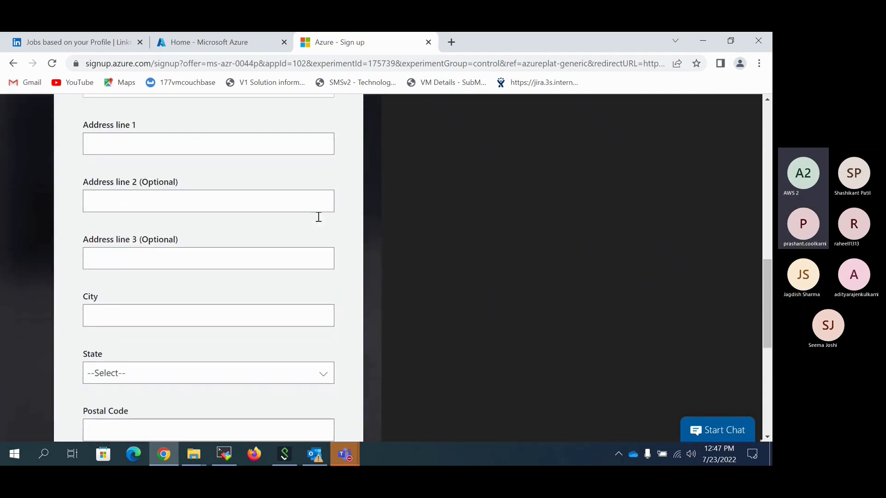
{"action": "scroll", "coordinate": [318, 216], "scroll_direction": "down", "scroll_amount": 5}
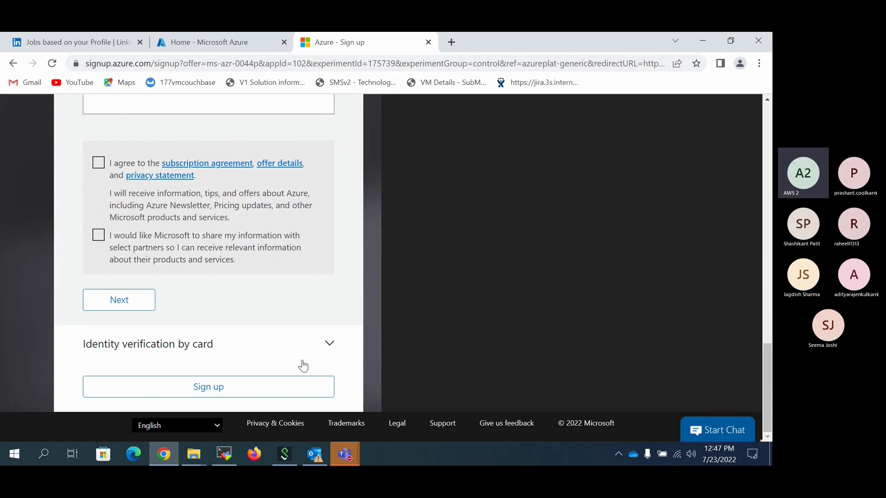
{"action": "left_click", "coordinate": [330, 347]}
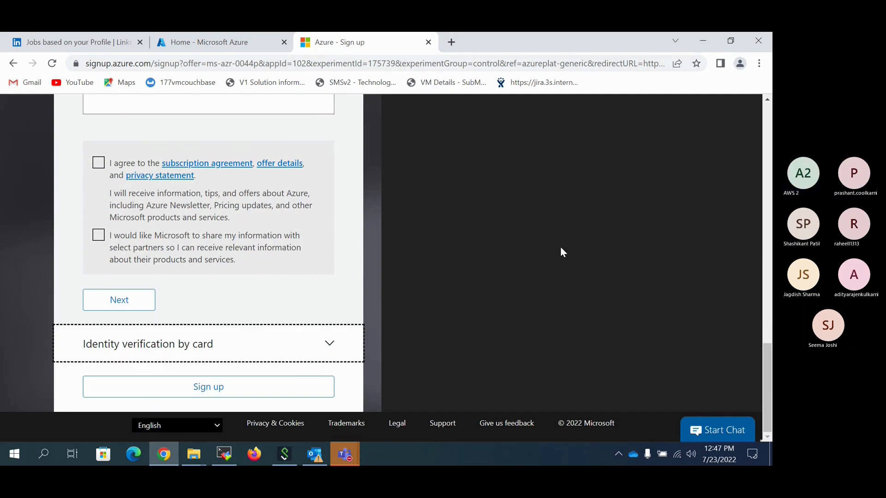
{"action": "scroll", "coordinate": [560, 246], "scroll_direction": "up", "scroll_amount": 13}
{"action": "scroll", "coordinate": [561, 248], "scroll_direction": "up", "scroll_amount": 7}
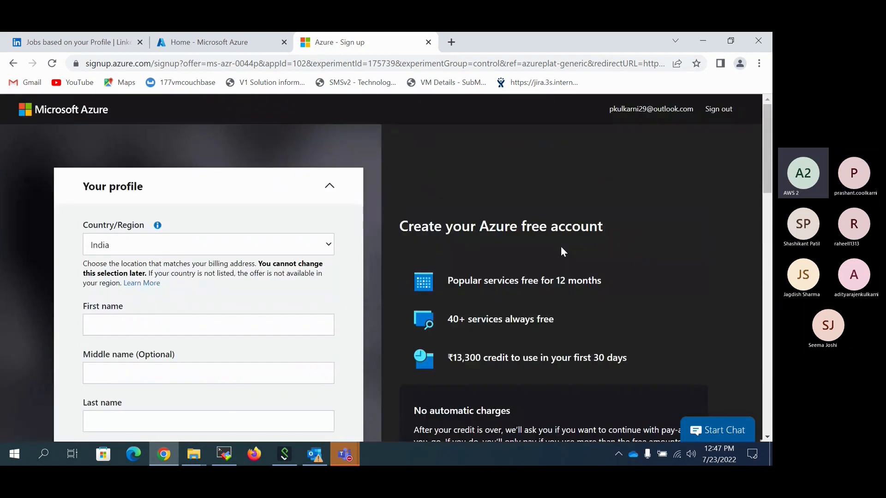
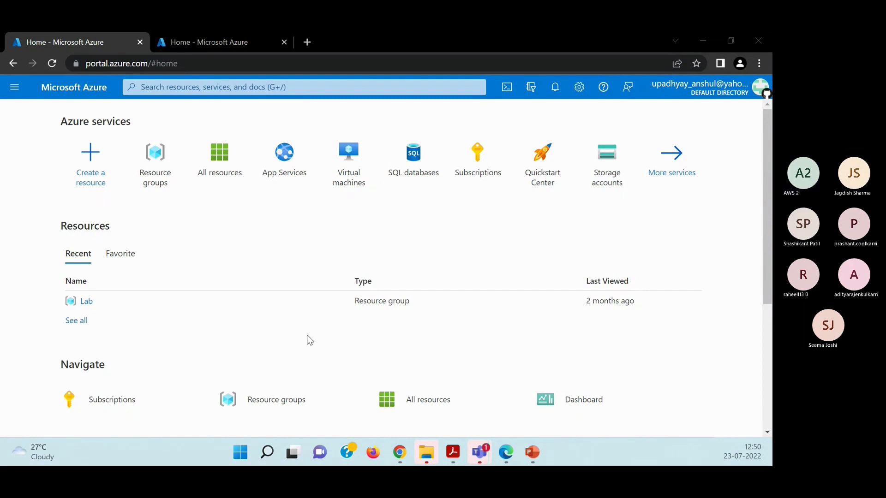
Start creating a new virtual machine resource and assign it to the existing Lab resource group.
{"action": "left_click", "coordinate": [92, 167]}
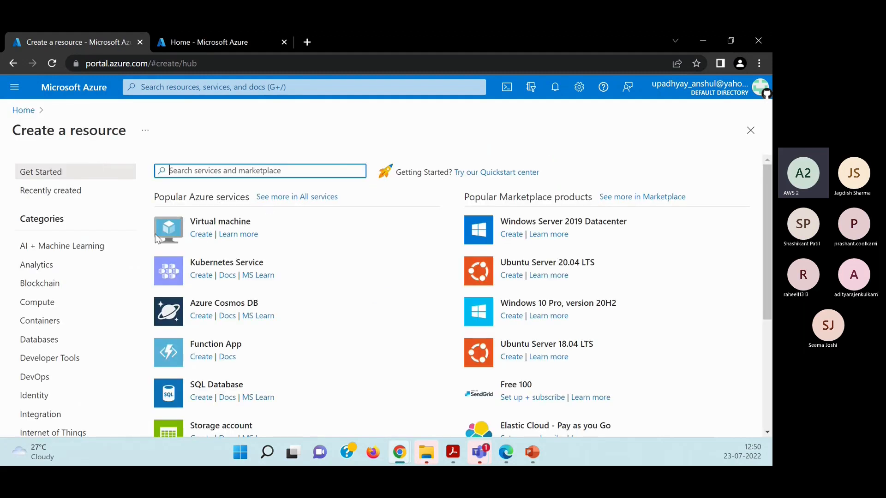
{"action": "left_click", "coordinate": [202, 235]}
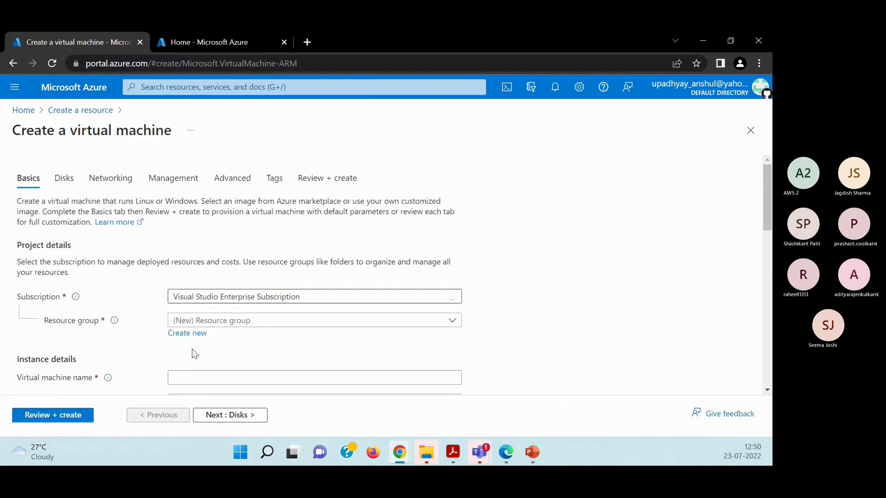
{"action": "scroll", "coordinate": [216, 258], "scroll_direction": "down", "scroll_amount": 1}
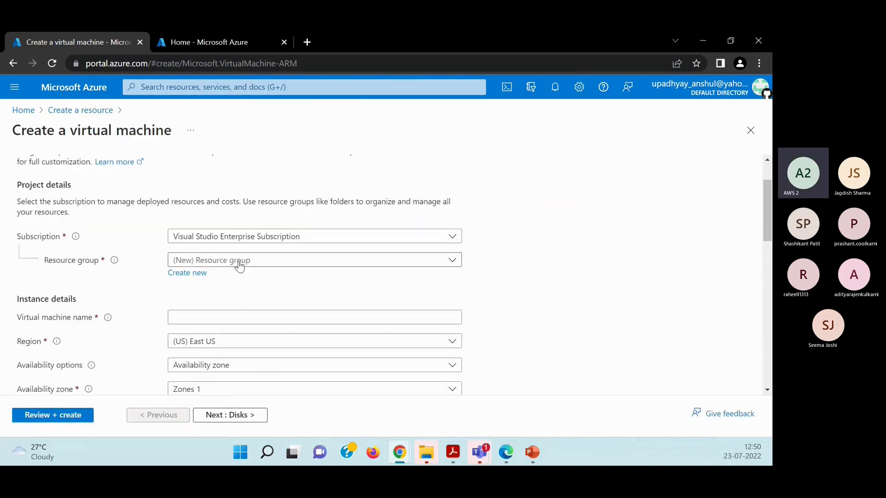
{"action": "left_click", "coordinate": [239, 263]}
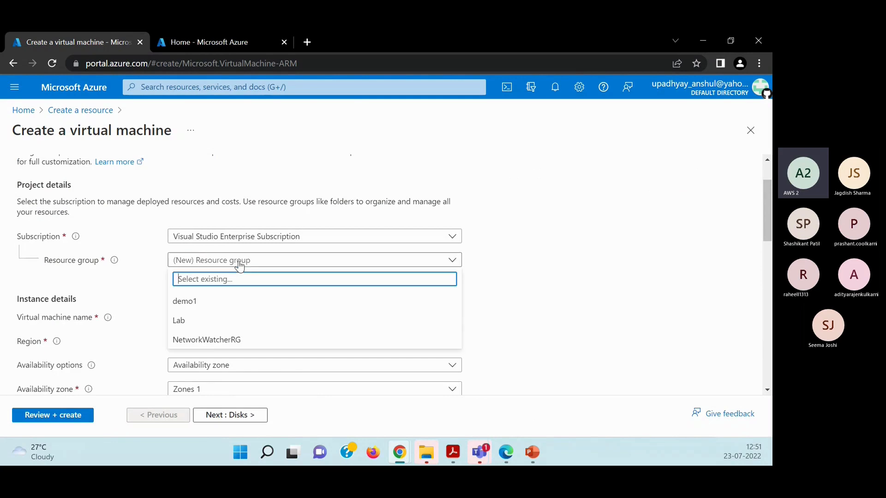
{"action": "left_click", "coordinate": [183, 321]}
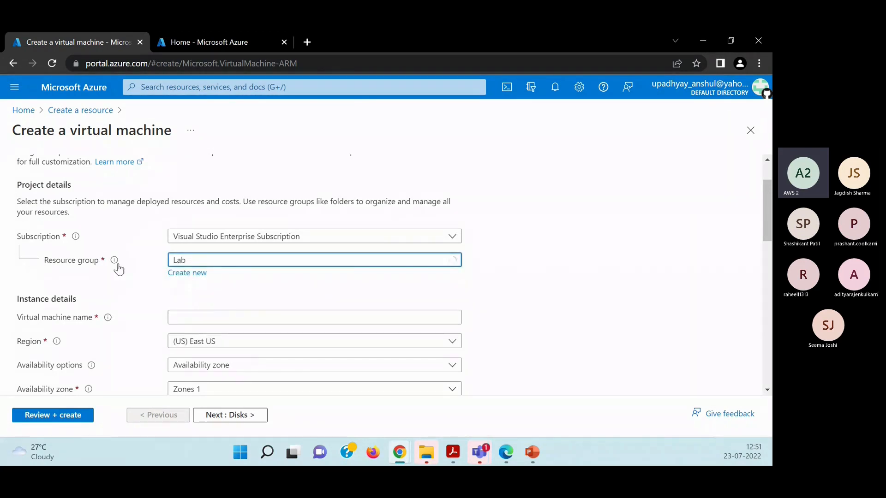
Name the virtual machine lab2307 and keep (US) East US as its region.
{"action": "scroll", "coordinate": [212, 326], "scroll_direction": "down", "scroll_amount": 1}
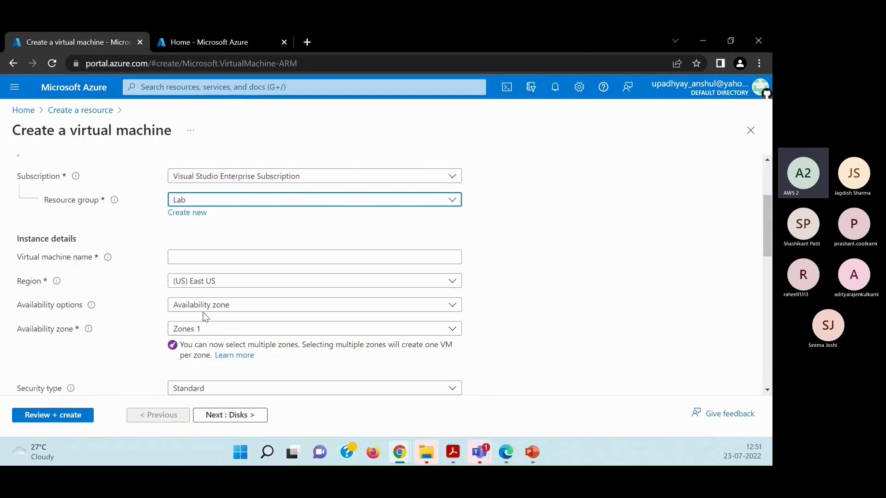
{"action": "left_click", "coordinate": [196, 256]}
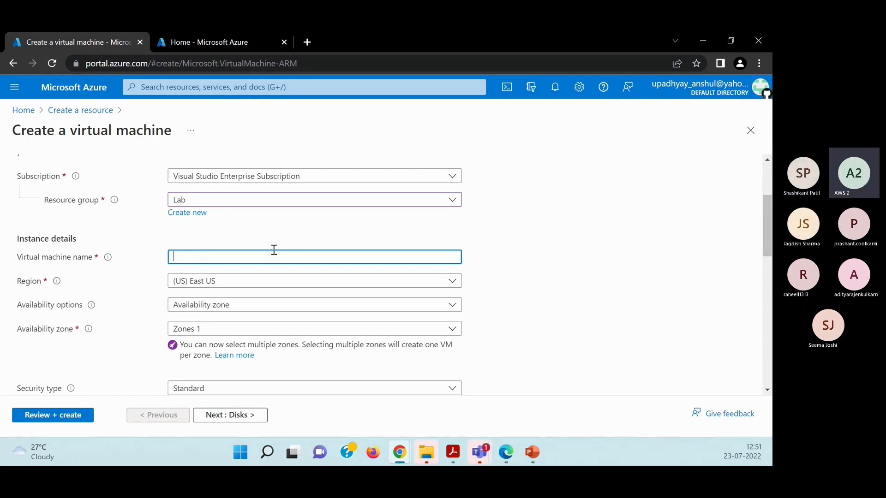
{"action": "type", "text": "lab"}
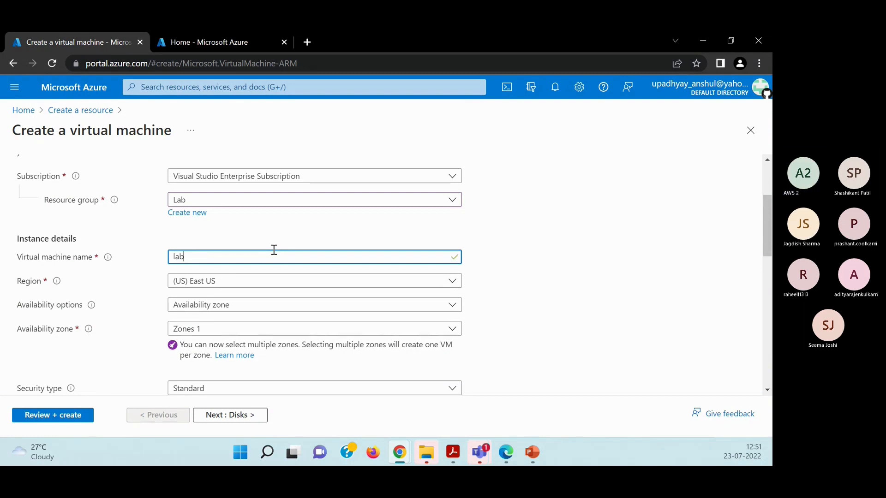
{"action": "type", "text": "2307"}
{"action": "key", "text": "Tab"}
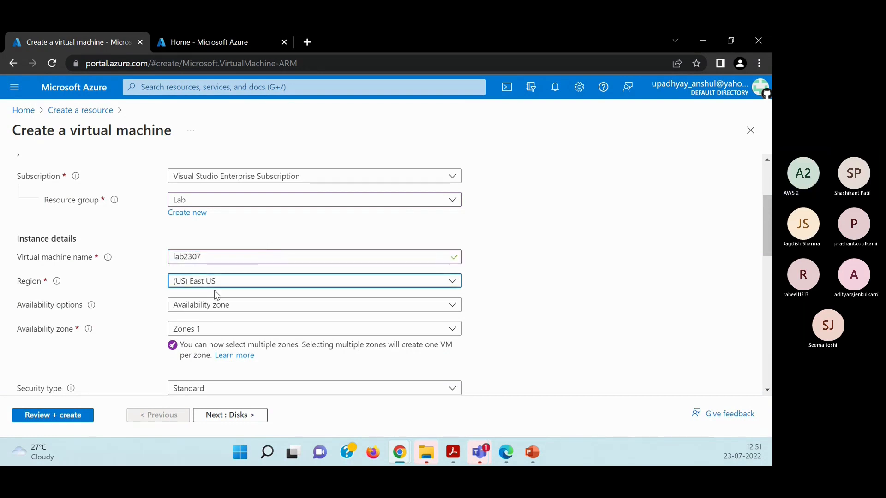
{"action": "left_click", "coordinate": [266, 283]}
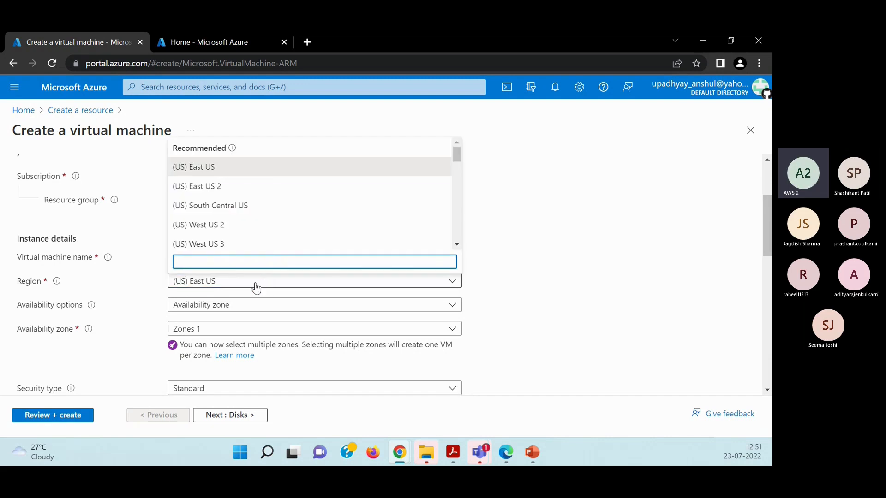
{"action": "left_click", "coordinate": [256, 288]}
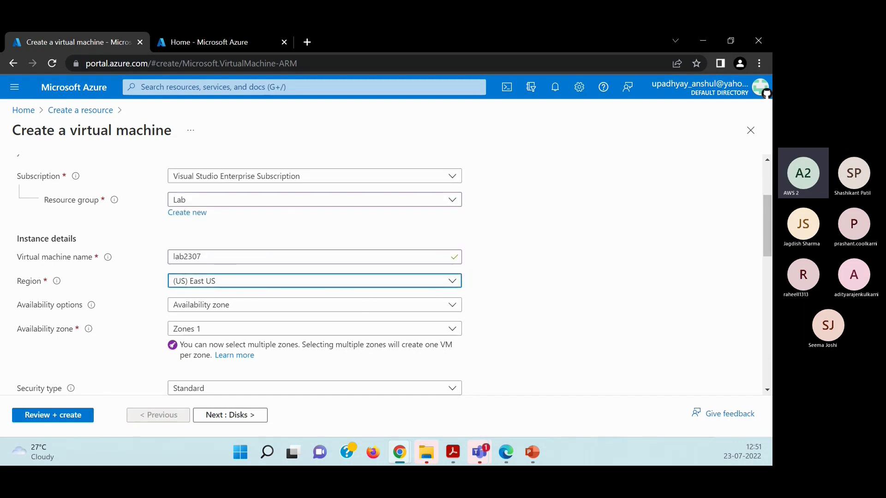
Look through the operating system images and the sizes offered for the virtual machine.
{"action": "scroll", "coordinate": [18, 388], "scroll_direction": "down", "scroll_amount": 3}
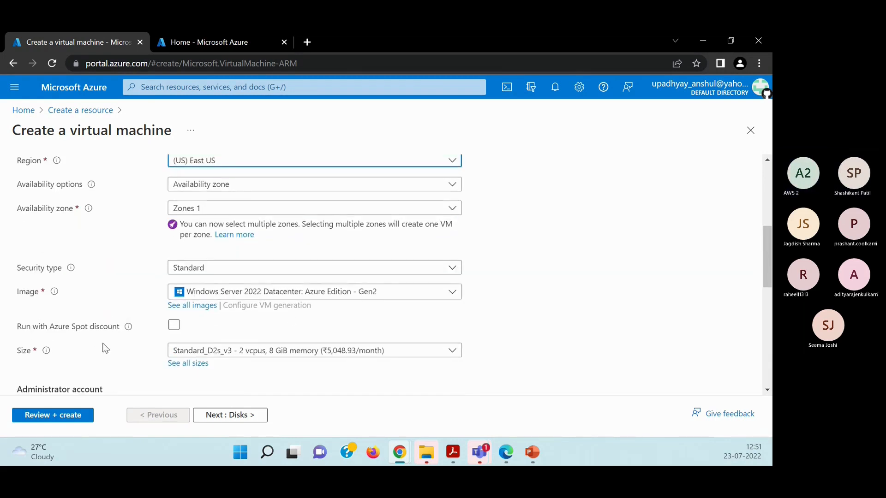
{"action": "left_click", "coordinate": [281, 296]}
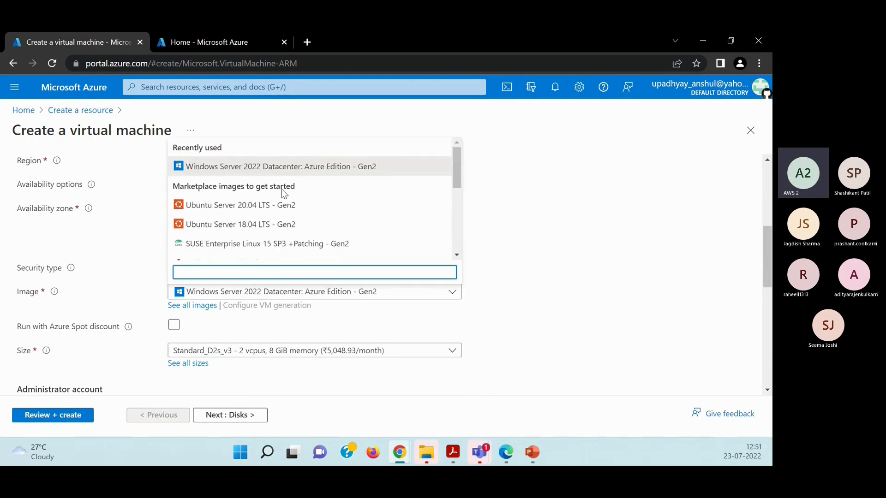
{"action": "scroll", "coordinate": [284, 193], "scroll_direction": "down", "scroll_amount": 1}
{"action": "scroll", "coordinate": [284, 193], "scroll_direction": "down", "scroll_amount": 5}
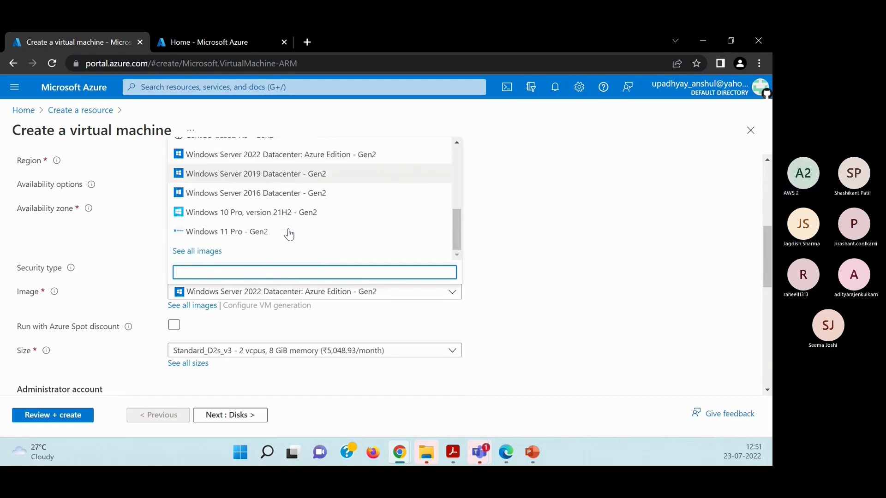
{"action": "left_click", "coordinate": [123, 247]}
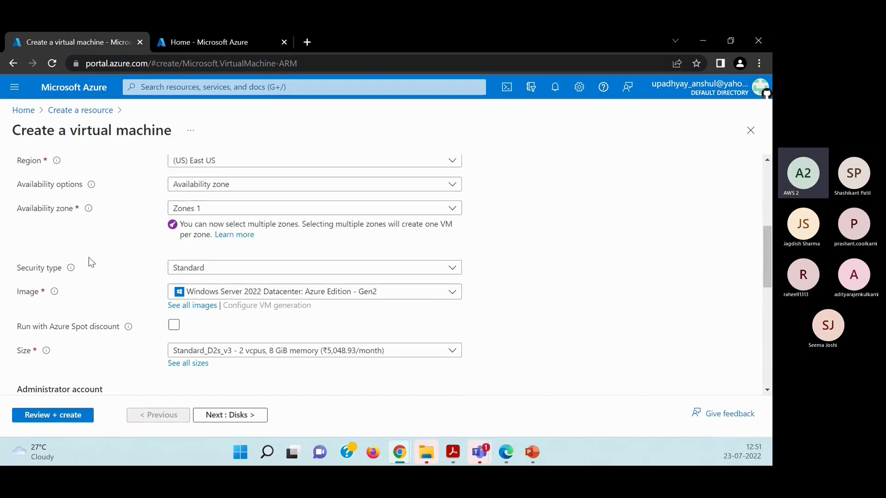
{"action": "scroll", "coordinate": [286, 339], "scroll_direction": "down", "scroll_amount": 3}
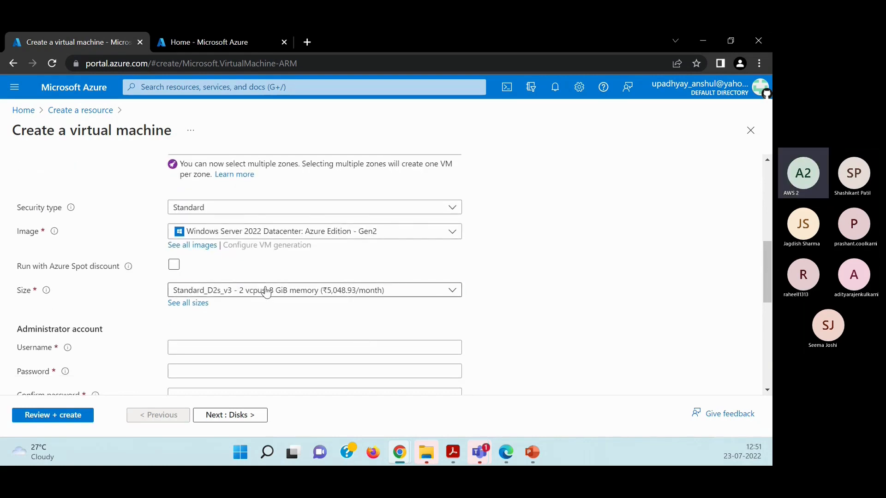
{"action": "left_click", "coordinate": [266, 292]}
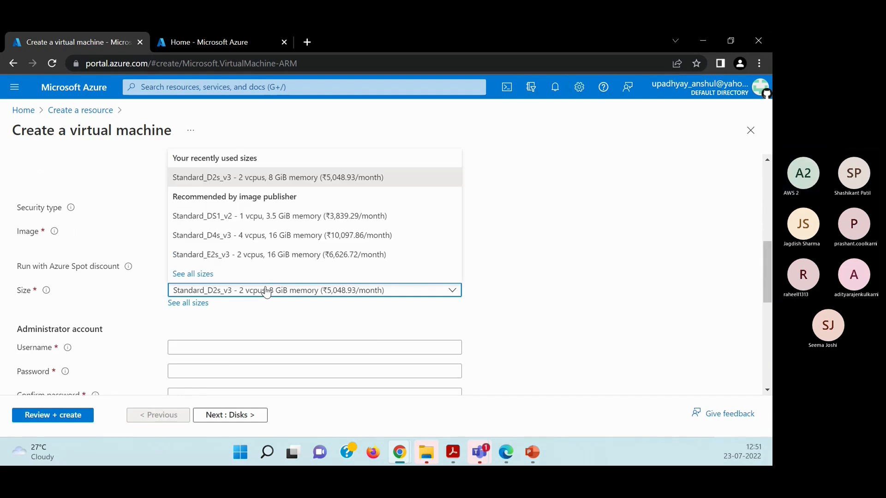
{"action": "left_click", "coordinate": [266, 292]}
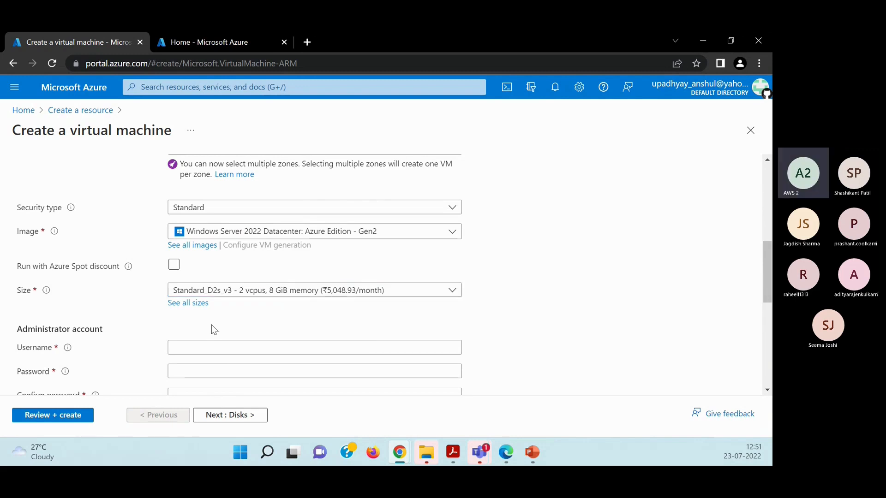
Enter admin as the administrator account's username and start filling in its password.
{"action": "scroll", "coordinate": [211, 325], "scroll_direction": "down", "scroll_amount": 3}
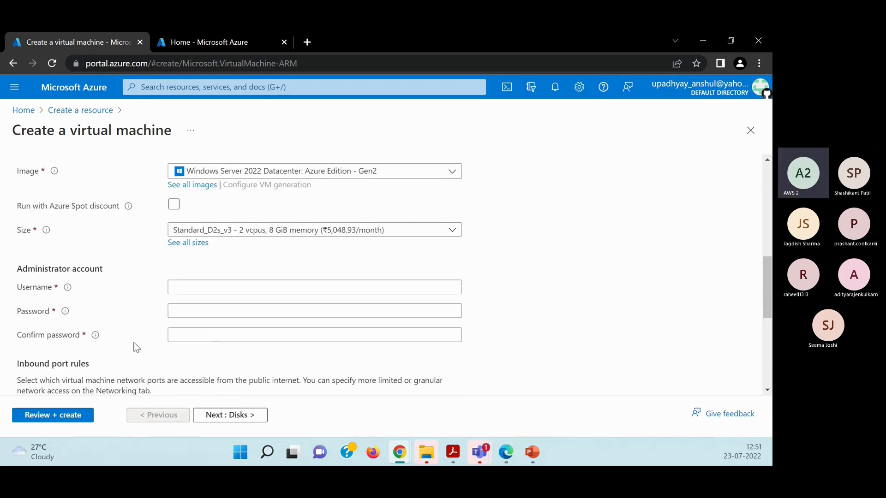
{"action": "left_click", "coordinate": [222, 289]}
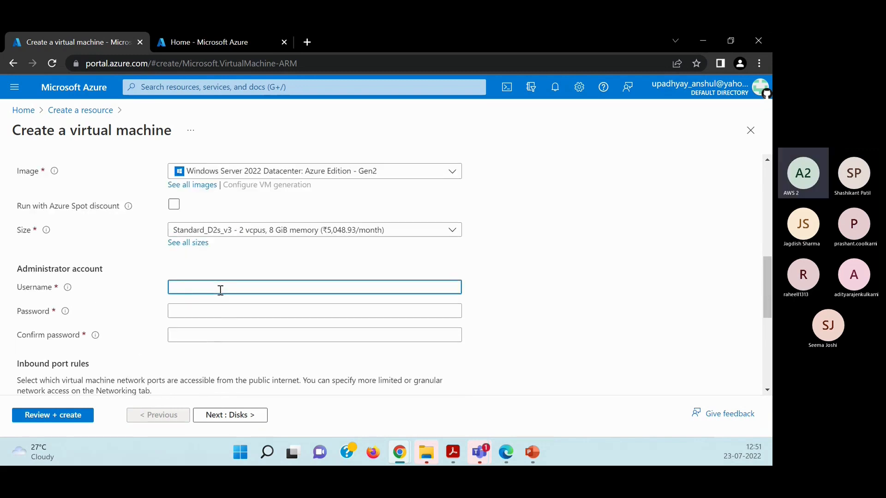
{"action": "key", "text": "Tab"}
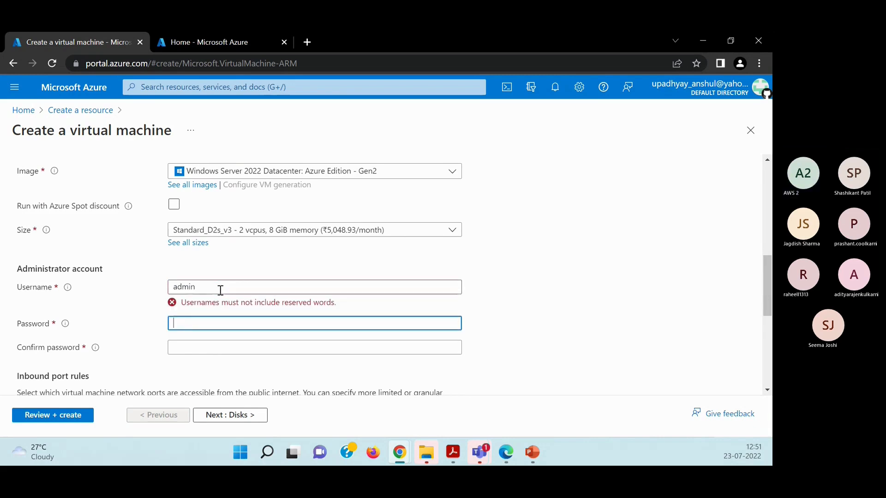
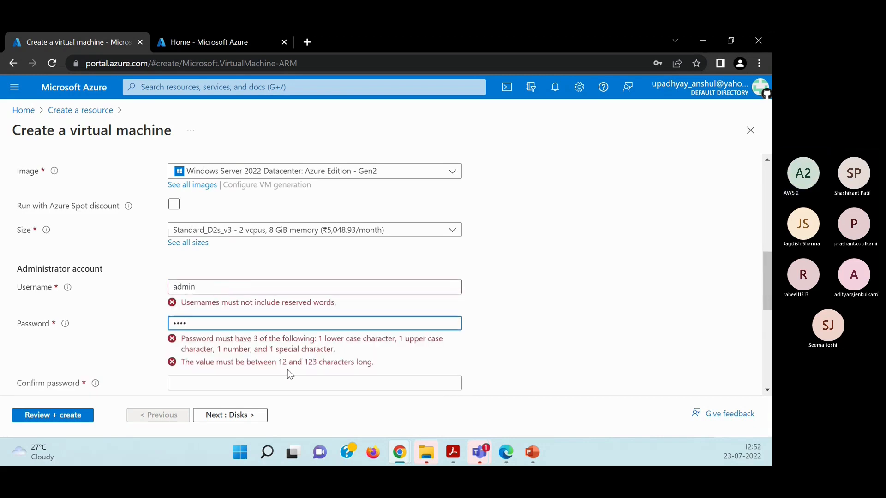
Change the administrator account's username to admintest.
{"action": "left_click", "coordinate": [214, 293]}
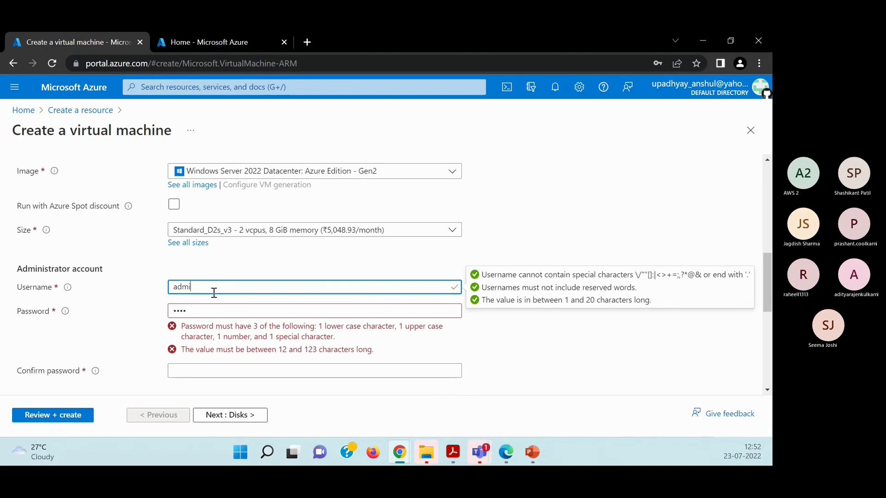
{"action": "type", "text": "test"}
{"action": "key", "text": "Tab"}
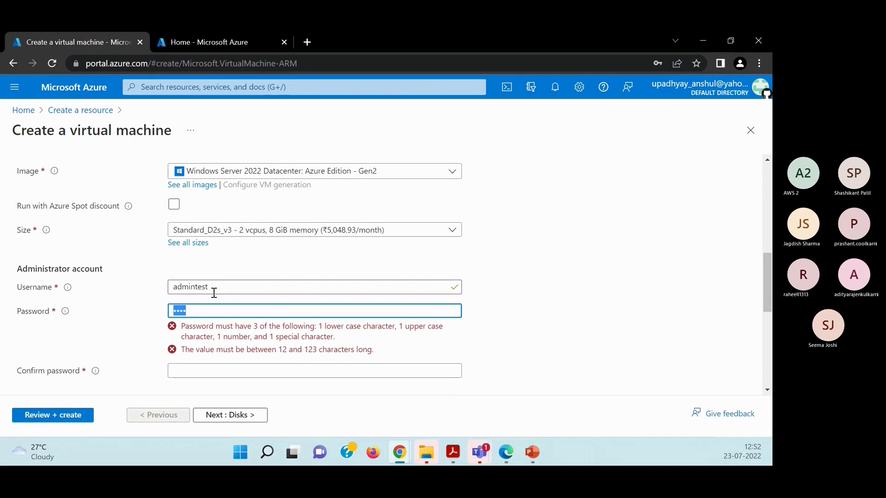
Try a longer administrator account password and start filling in its confirmation.
{"action": "type", "text": "***************"}
{"action": "key", "text": "Tab"}
{"action": "type", "text": "**"}
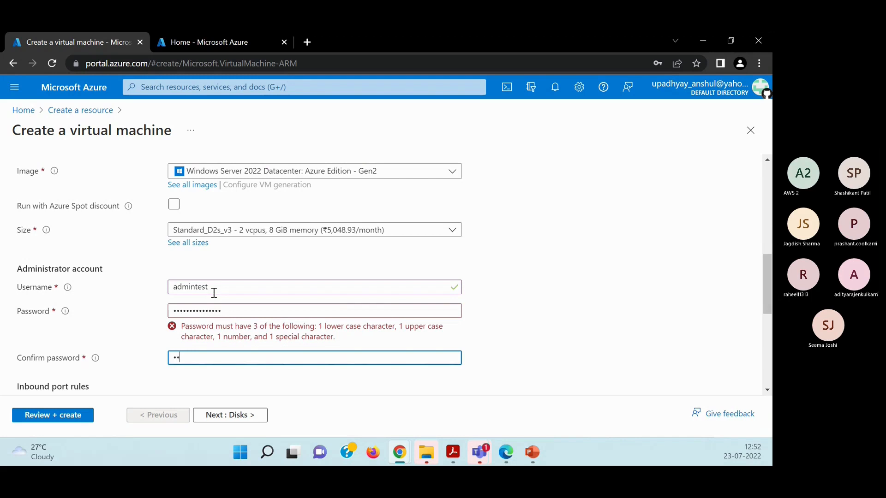
Clear the administrator account's password and enter one that meets the complexity rules.
{"action": "left_click", "coordinate": [233, 312]}
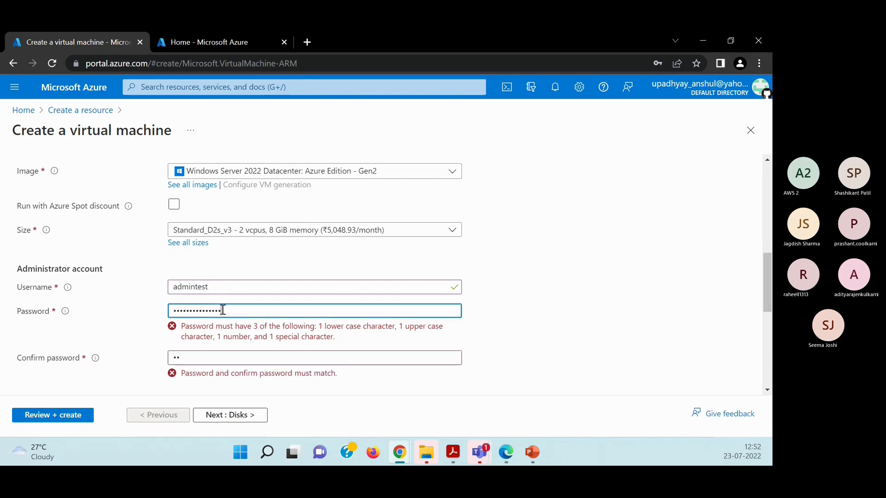
{"action": "key", "text": "ctrl+a"}
{"action": "key", "text": "BackSpace"}
{"action": "type", "text": "**"}
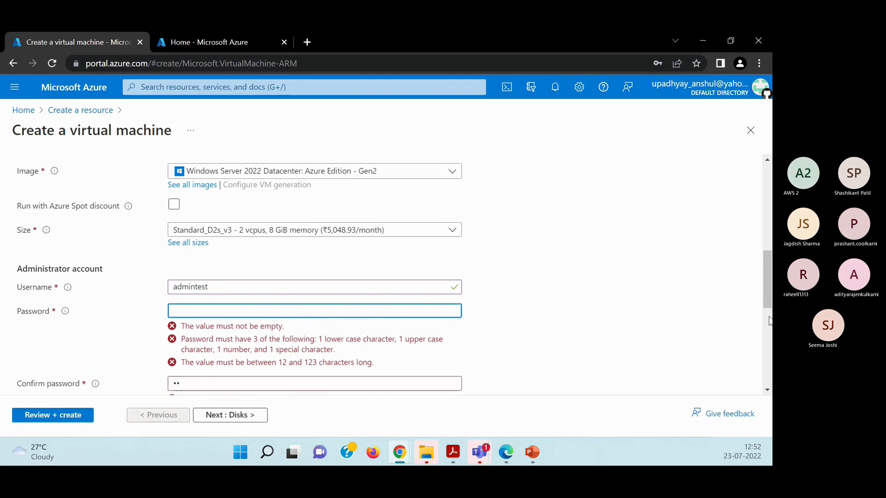
{"action": "type", "text": "***************"}
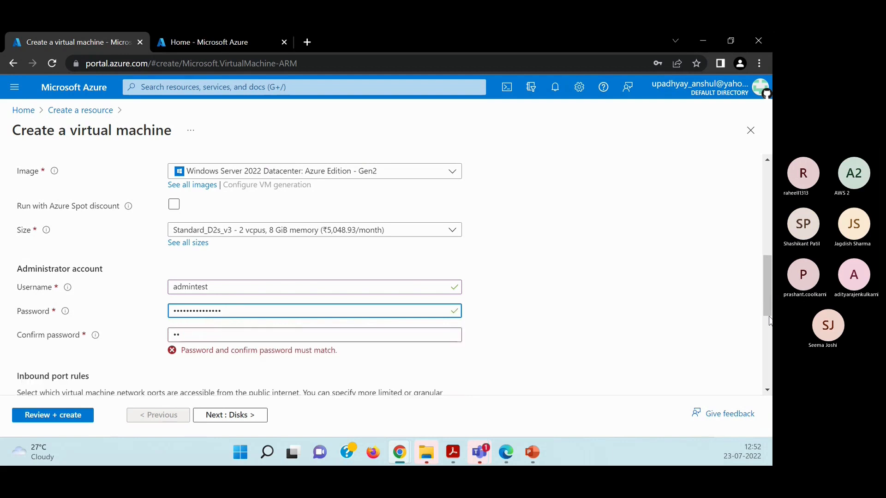
Re-enter the matching administrator password in the password confirmation field.
{"action": "key", "text": "Tab"}
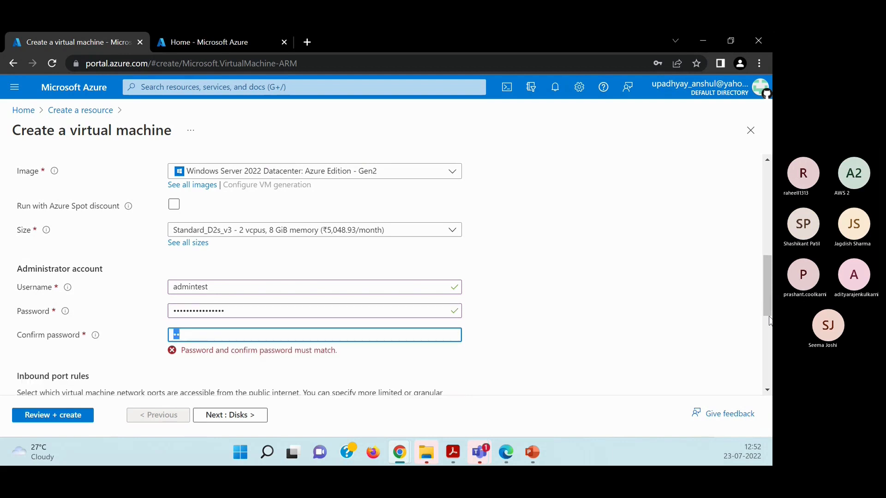
{"action": "type", "text": "*********"}
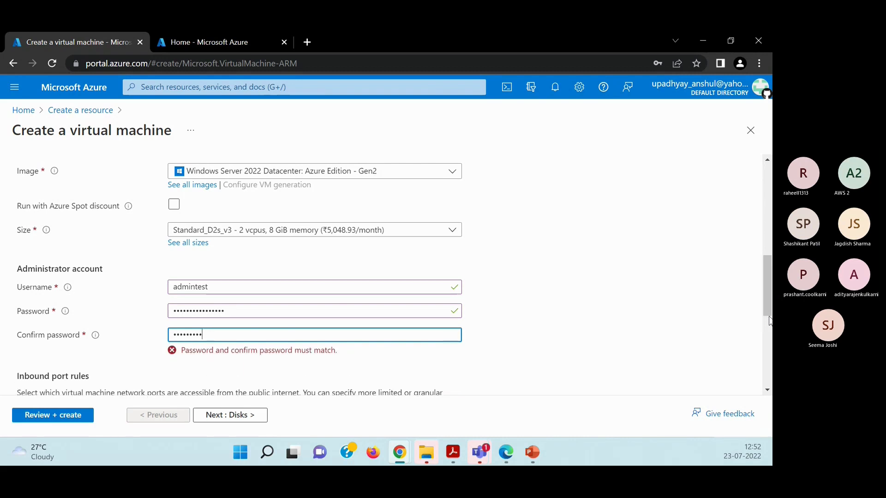
{"action": "key", "text": "BackSpace"}
{"action": "key", "text": "BackSpace"}
{"action": "key", "text": "BackSpace"}
{"action": "key", "text": "BackSpace"}
{"action": "key", "text": "BackSpace"}
{"action": "key", "text": "BackSpace"}
{"action": "key", "text": "BackSpace"}
{"action": "key", "text": "BackSpace"}
{"action": "key", "text": "BackSpace"}
{"action": "type", "text": "********"}
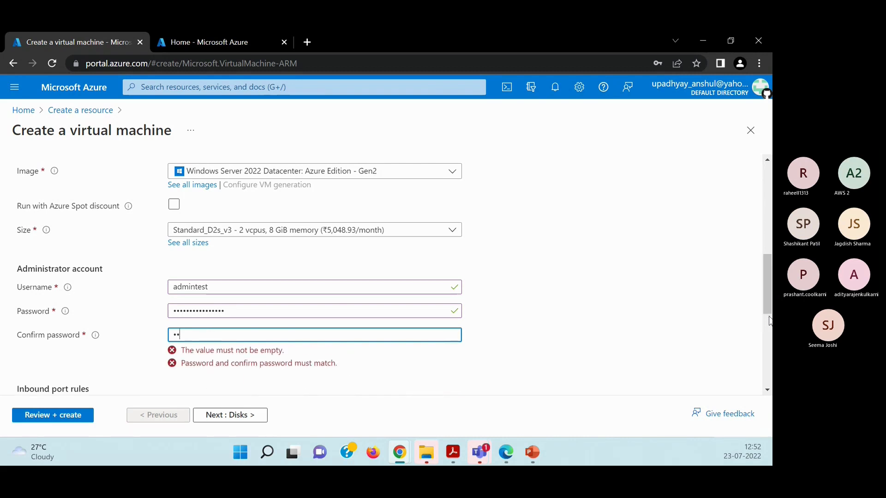
{"action": "type", "text": "******"}
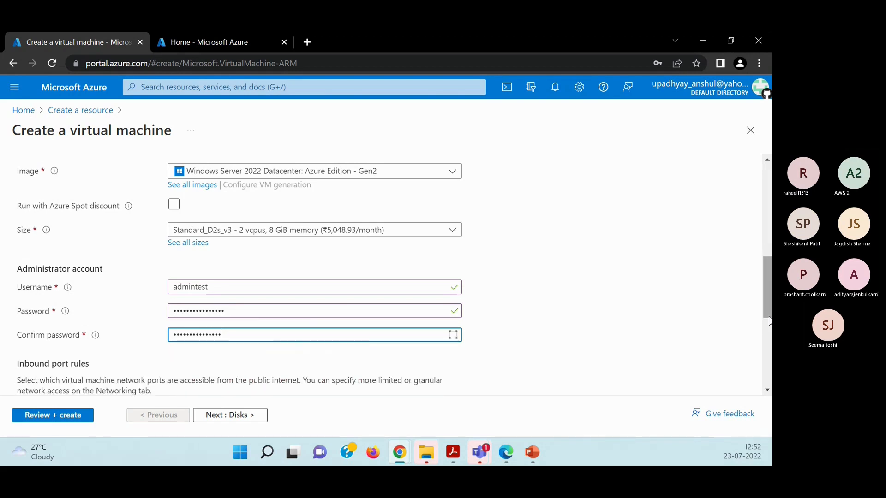
{"action": "type", "text": "**"}
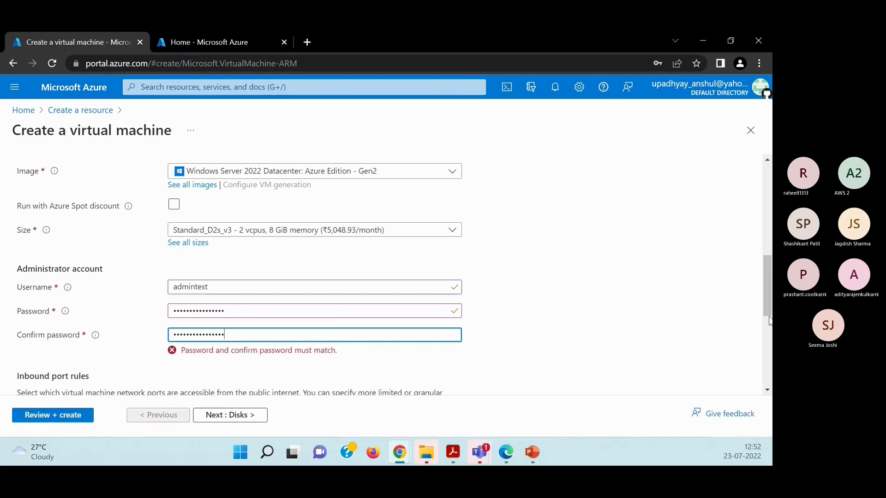
Review the inbound port choices and the Windows Server licensing option in the virtual machine's basic settings.
{"action": "scroll", "coordinate": [769, 320], "scroll_direction": "down", "scroll_amount": 3}
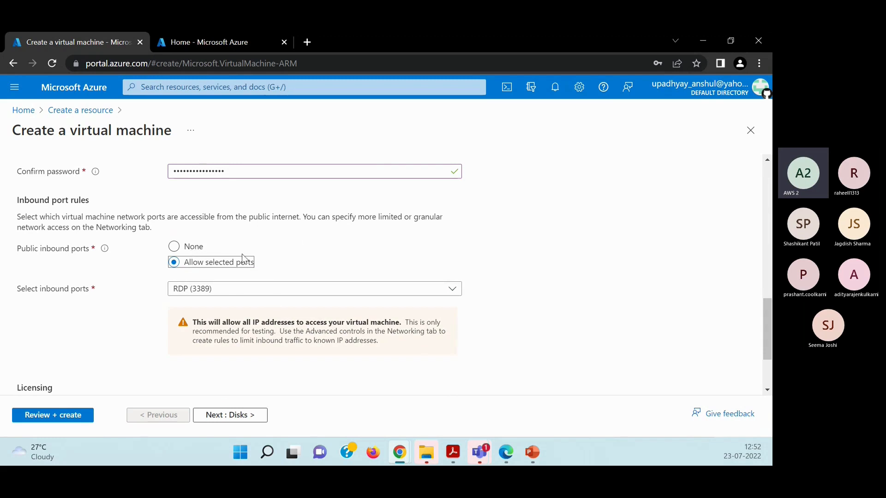
{"action": "scroll", "coordinate": [275, 257], "scroll_direction": "down", "scroll_amount": 1}
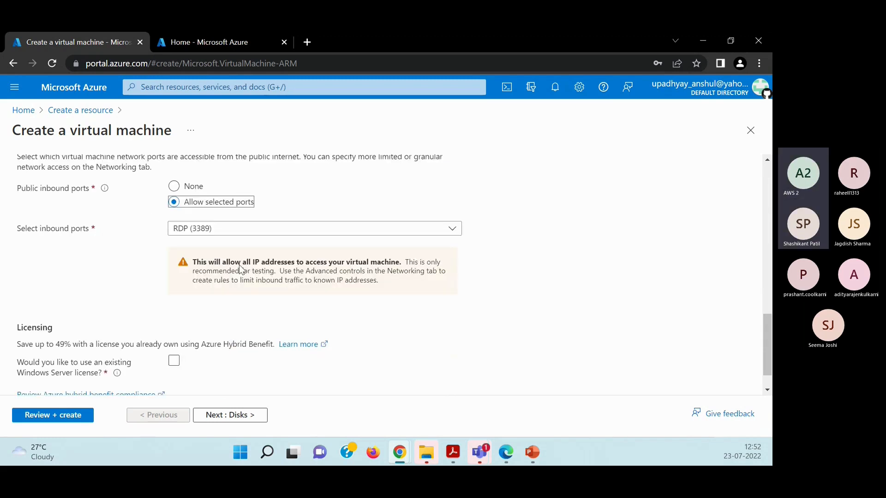
{"action": "left_click", "coordinate": [198, 233]}
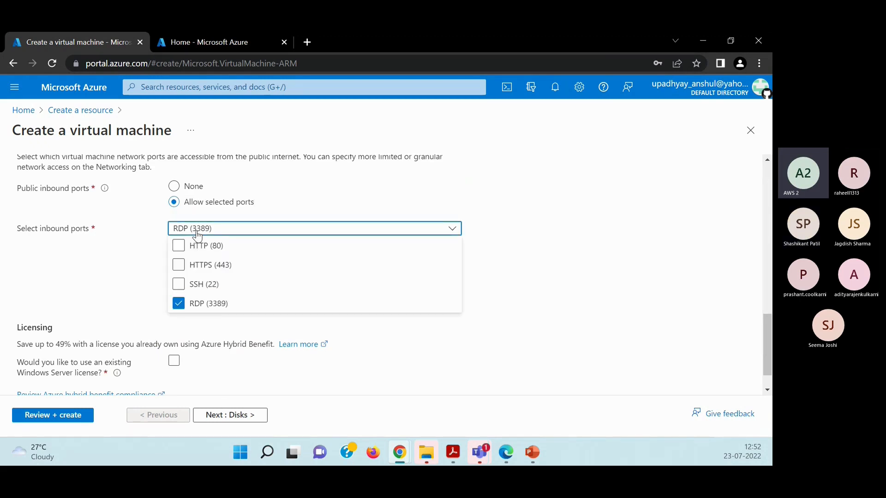
{"action": "left_click", "coordinate": [198, 233]}
{"action": "left_click", "coordinate": [197, 233]}
{"action": "left_click", "coordinate": [197, 233]}
{"action": "scroll", "coordinate": [161, 297], "scroll_direction": "down", "scroll_amount": 1}
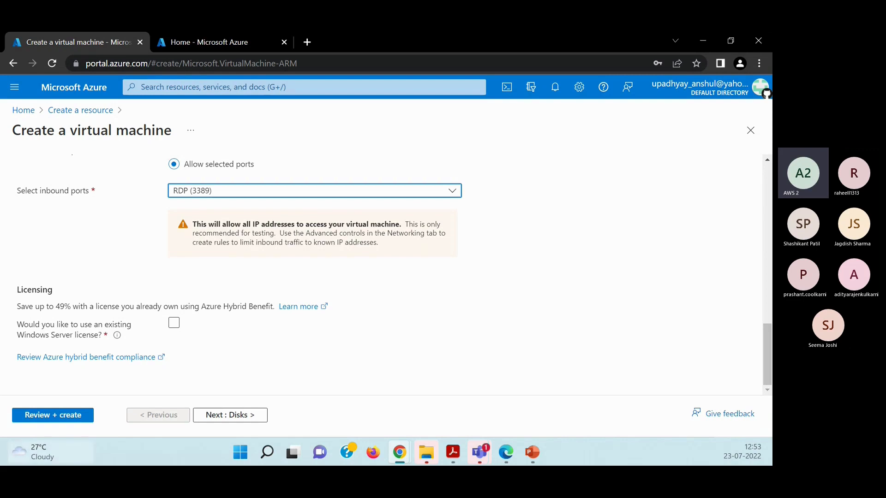
{"action": "left_click", "coordinate": [195, 324]}
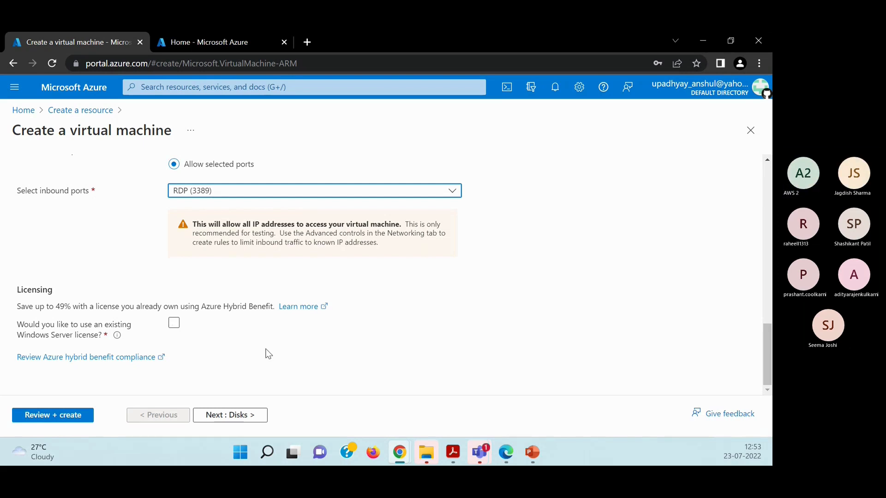
Proceed to the virtual machine's disk settings, decline saving the password in the browser, and review the disk options.
{"action": "left_click", "coordinate": [226, 415]}
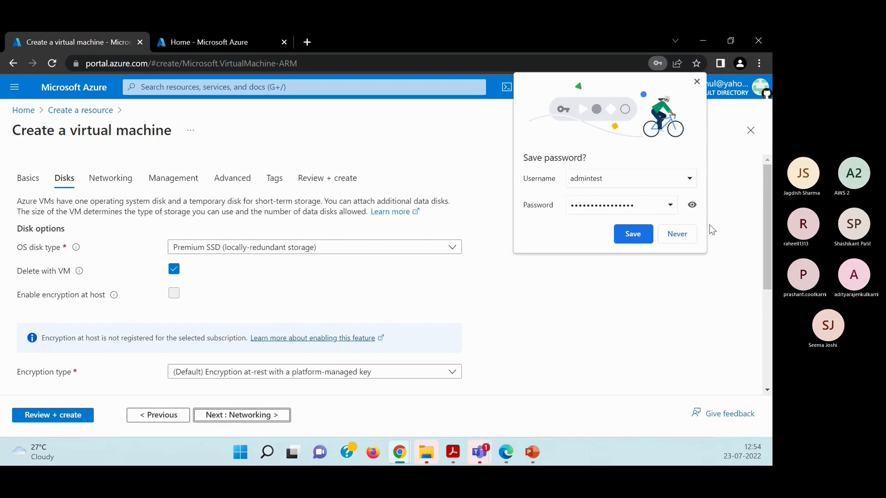
{"action": "left_click", "coordinate": [681, 234]}
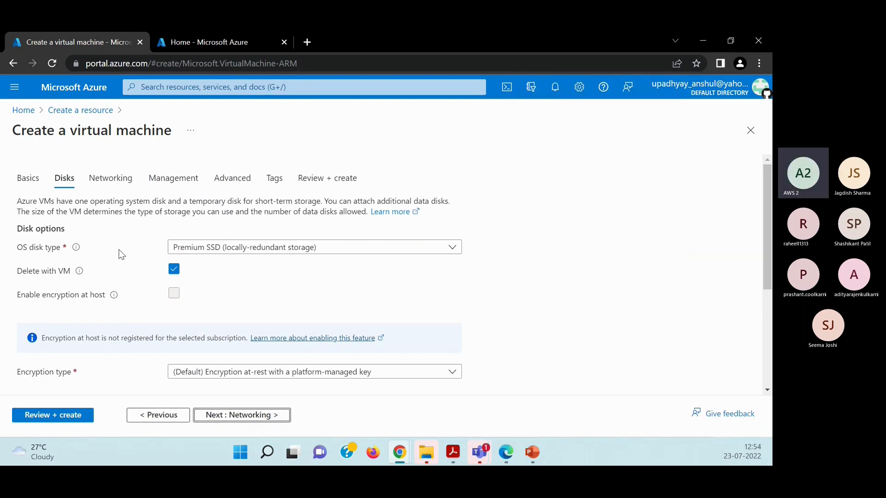
{"action": "scroll", "coordinate": [120, 263], "scroll_direction": "down", "scroll_amount": 3}
{"action": "scroll", "coordinate": [116, 263], "scroll_direction": "down", "scroll_amount": 2}
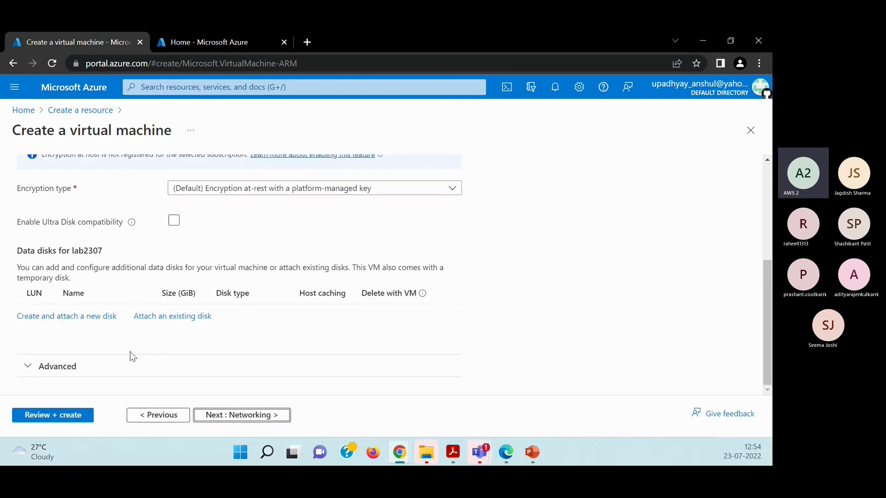
Validate the virtual machine configuration and review its product details, hourly price and terms.
{"action": "left_click", "coordinate": [44, 417]}
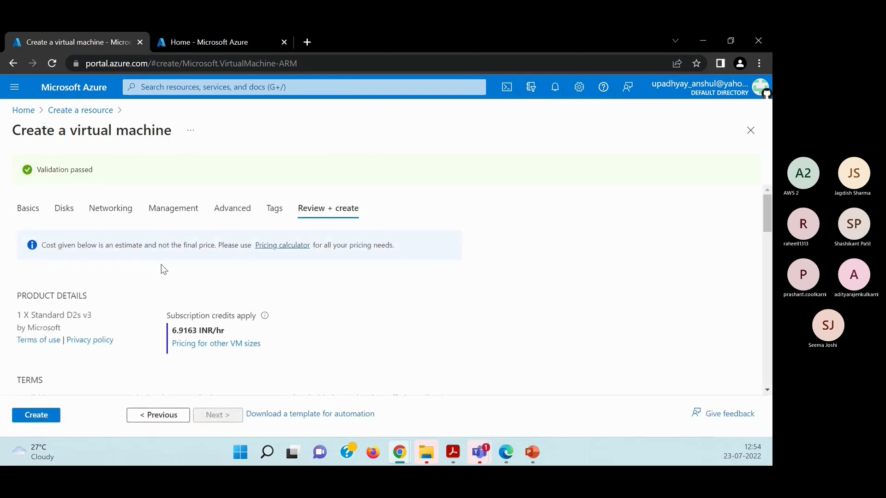
{"action": "scroll", "coordinate": [175, 257], "scroll_direction": "down", "scroll_amount": 3}
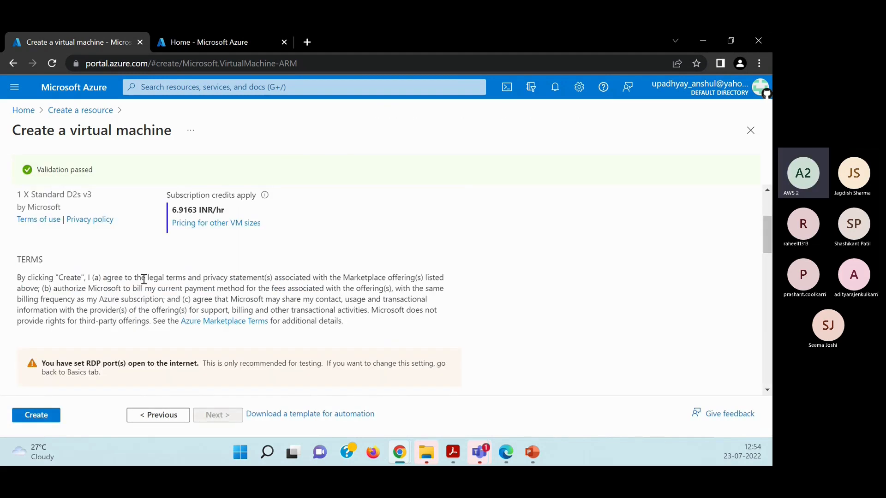
{"action": "scroll", "coordinate": [74, 265], "scroll_direction": "up", "scroll_amount": 3}
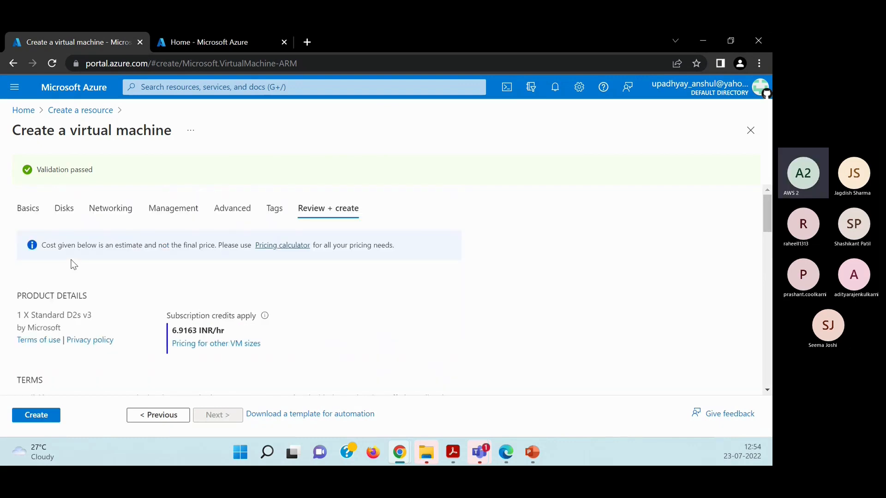
{"action": "scroll", "coordinate": [93, 295], "scroll_direction": "down", "scroll_amount": 3}
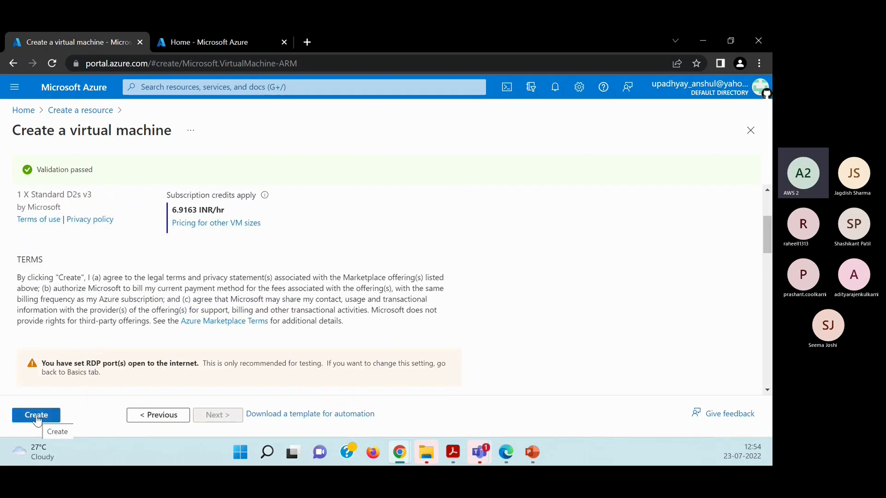
{"action": "scroll", "coordinate": [186, 347], "scroll_direction": "up", "scroll_amount": 3}
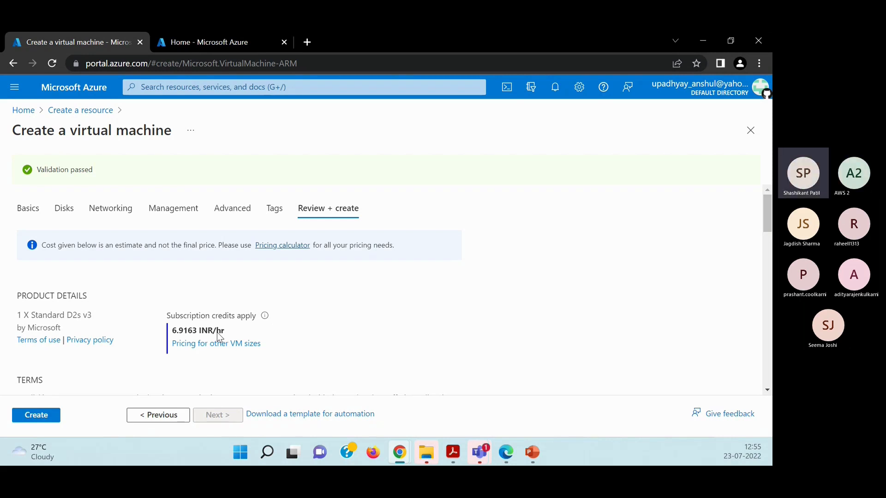
Open the virtual machine's networking settings and leave the creation form for the portal home page.
{"action": "left_click", "coordinate": [115, 212]}
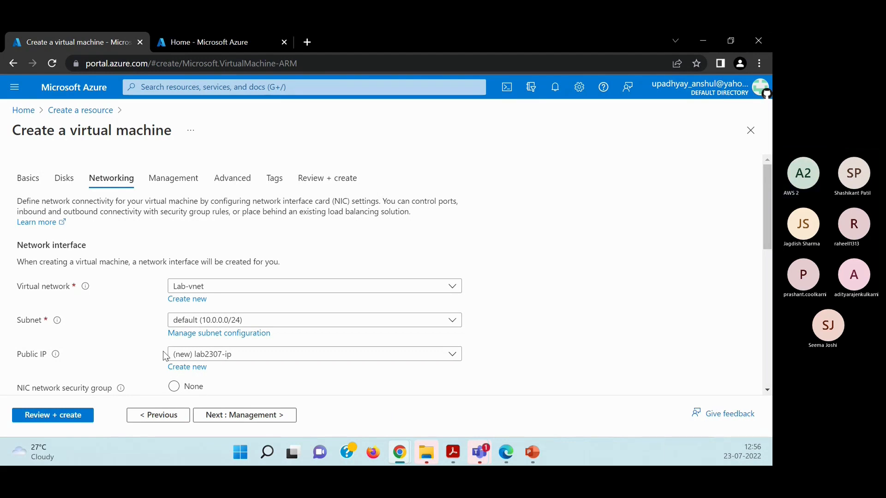
{"action": "left_click", "coordinate": [14, 95]}
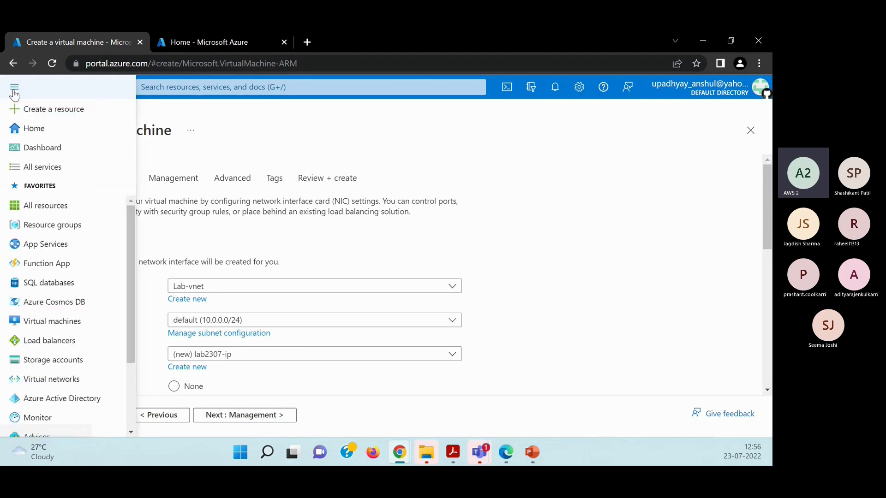
{"action": "left_click", "coordinate": [44, 127]}
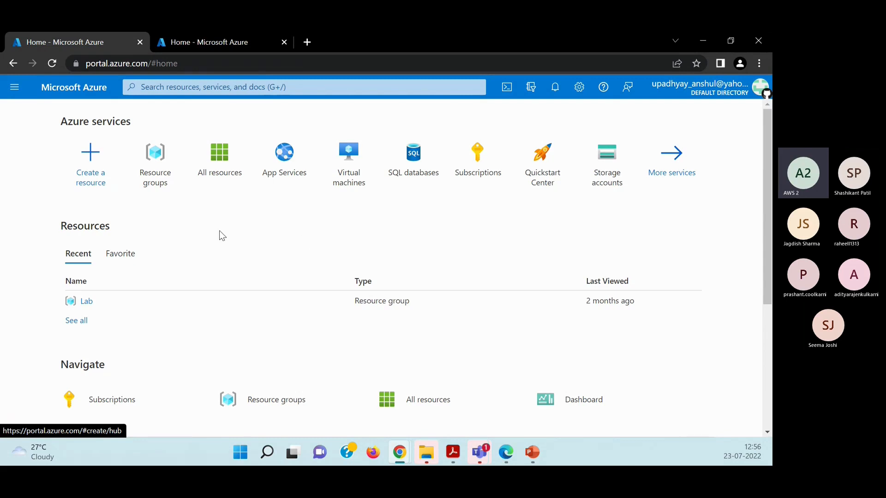
Look through the favorite services listed in the portal's main navigation.
{"action": "left_click", "coordinate": [14, 88]}
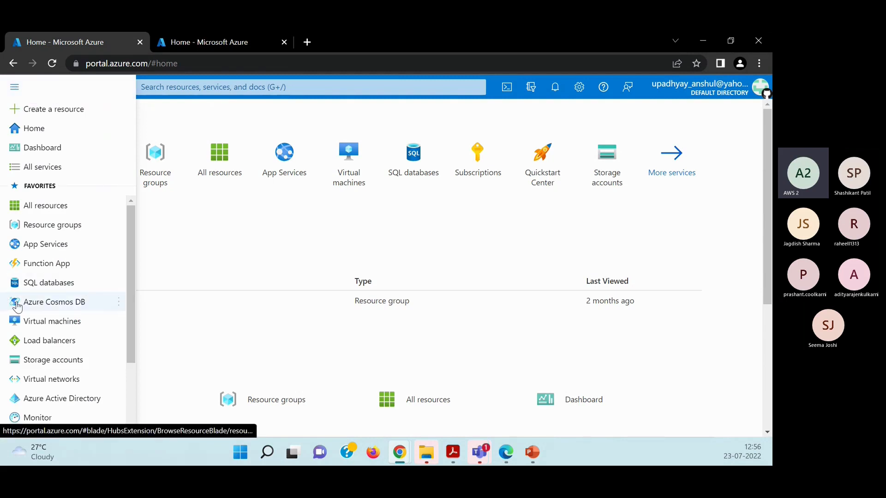
{"action": "scroll", "coordinate": [88, 339], "scroll_direction": "down", "scroll_amount": 3}
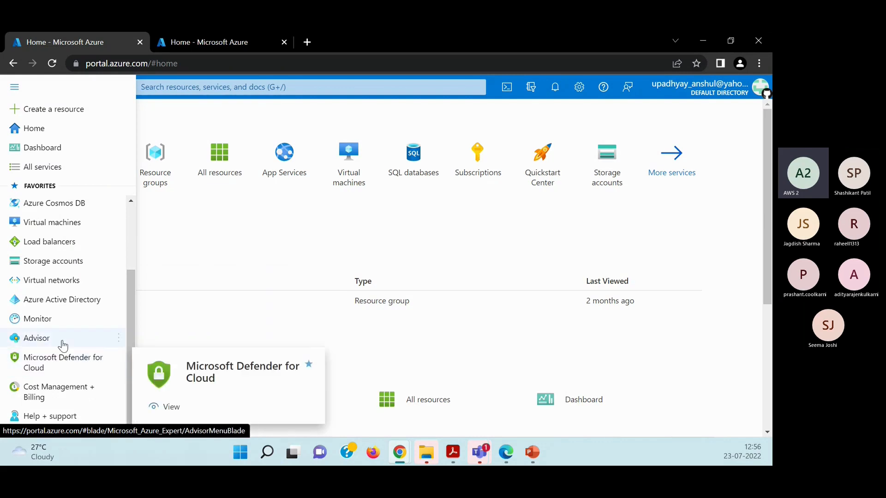
{"action": "scroll", "coordinate": [63, 343], "scroll_direction": "up", "scroll_amount": 1}
{"action": "scroll", "coordinate": [63, 323], "scroll_direction": "up", "scroll_amount": 3}
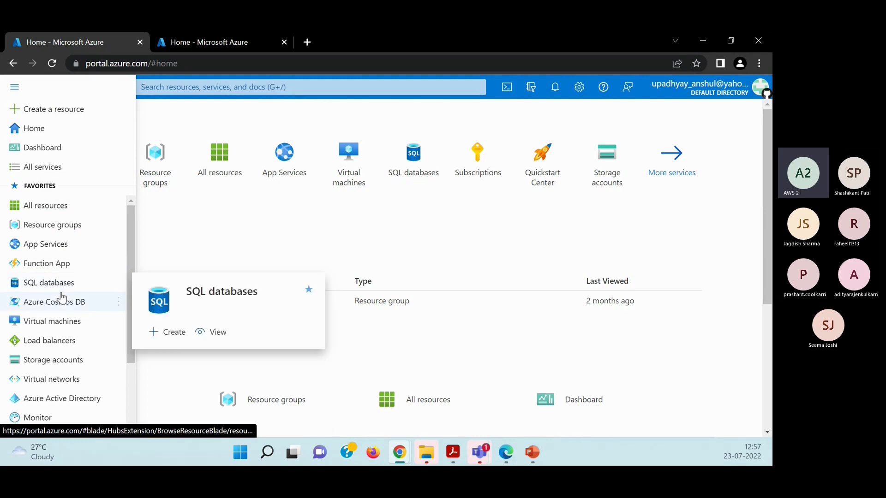
{"action": "mouse_move", "coordinate": [63, 297]}
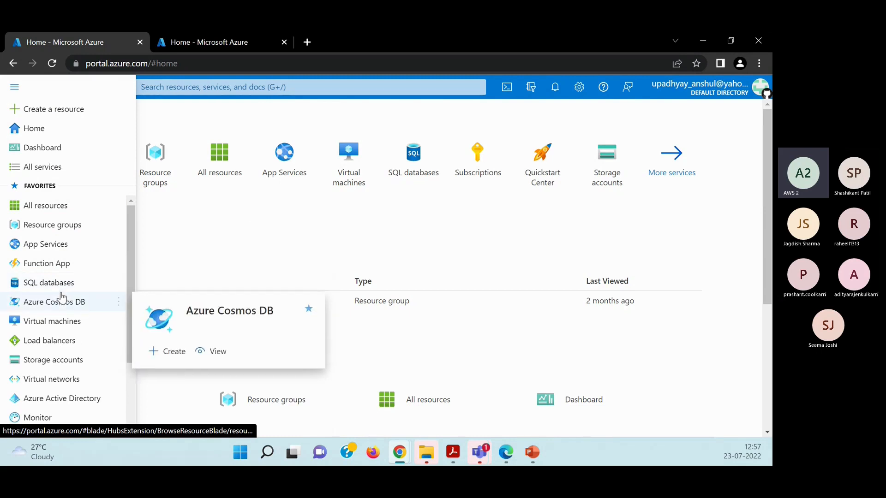
{"action": "left_click", "coordinate": [240, 216]}
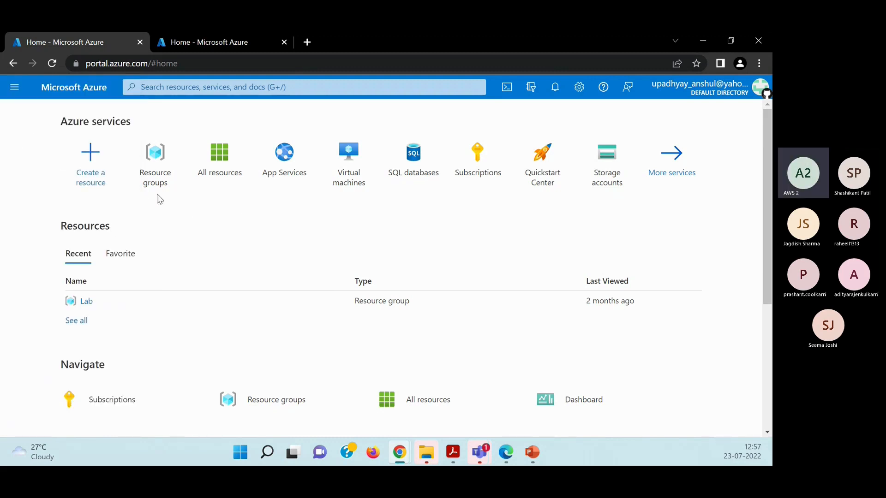
Delete demo1-ip, demo1-nsg, Lab-vnet and NetworkWatcher_eastus from the list of all resources, confirming the deletion with "yes".
{"action": "left_click", "coordinate": [14, 87]}
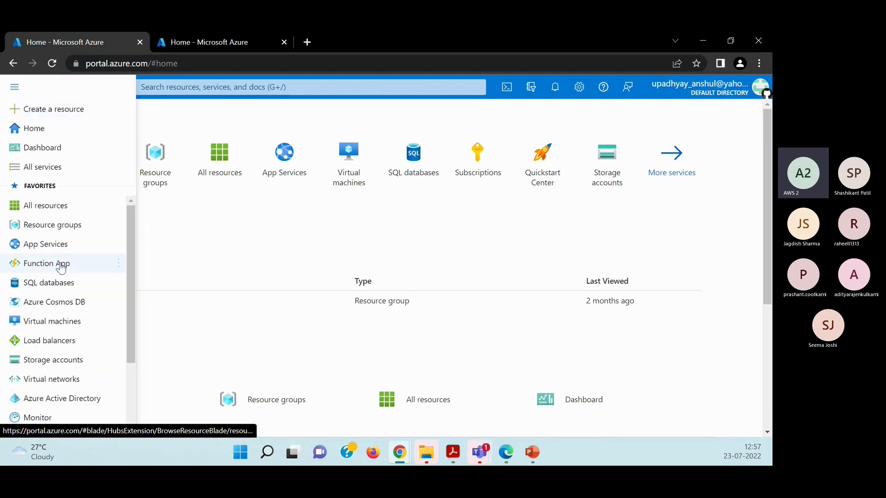
{"action": "left_click", "coordinate": [56, 212]}
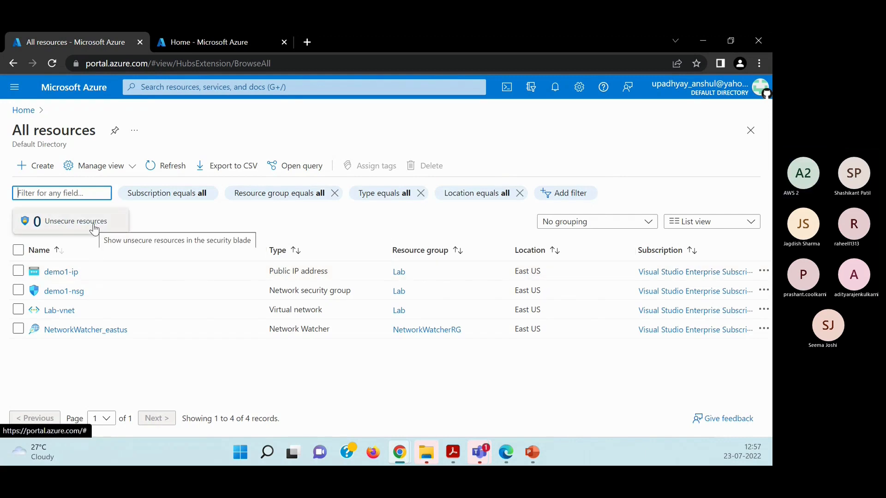
{"action": "left_click", "coordinate": [12, 272]}
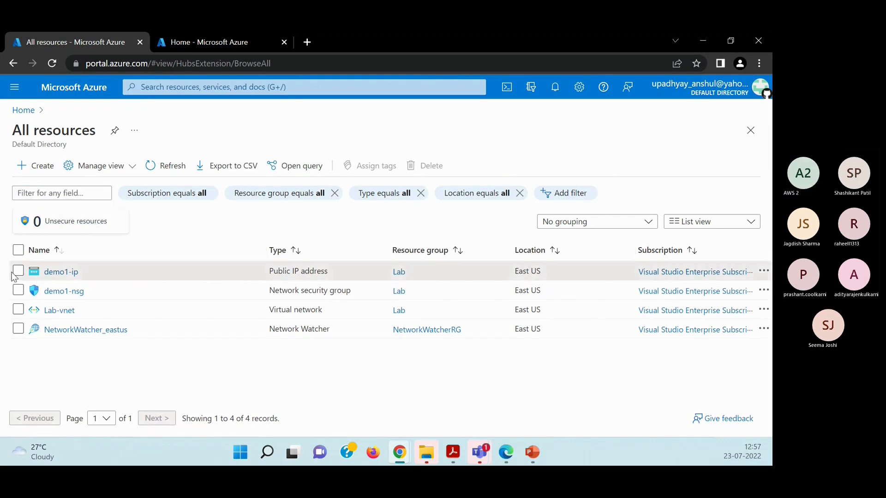
{"action": "left_click", "coordinate": [17, 272]}
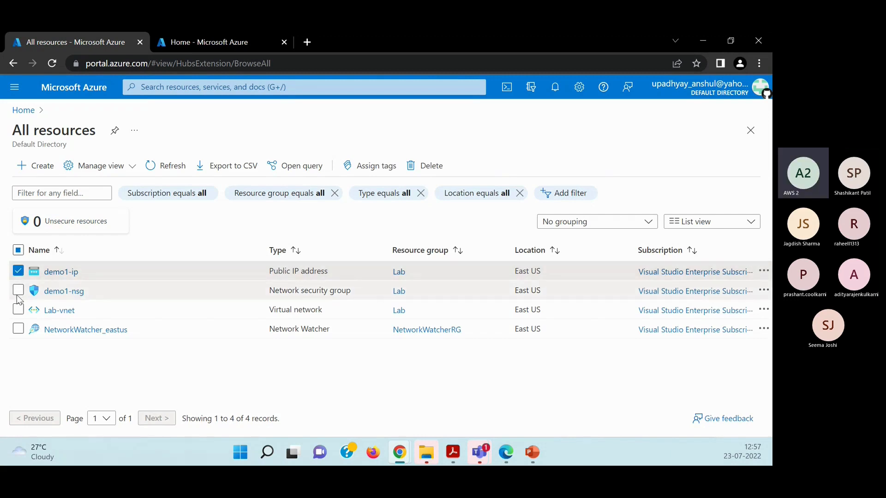
{"action": "left_click", "coordinate": [18, 290]}
{"action": "left_click", "coordinate": [17, 313]}
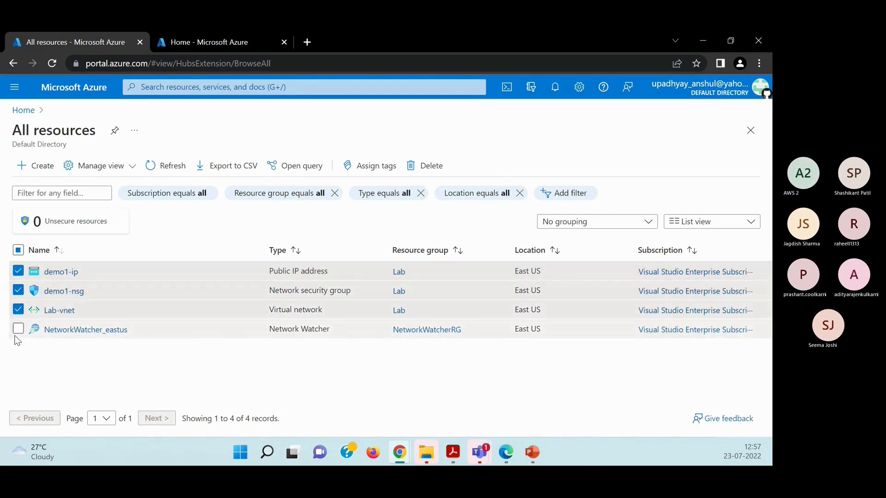
{"action": "left_click", "coordinate": [18, 330]}
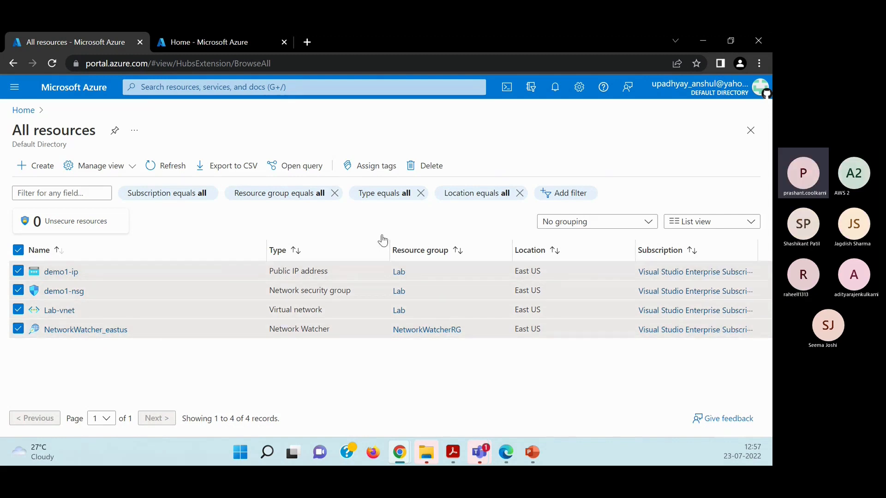
{"action": "left_click", "coordinate": [424, 167]}
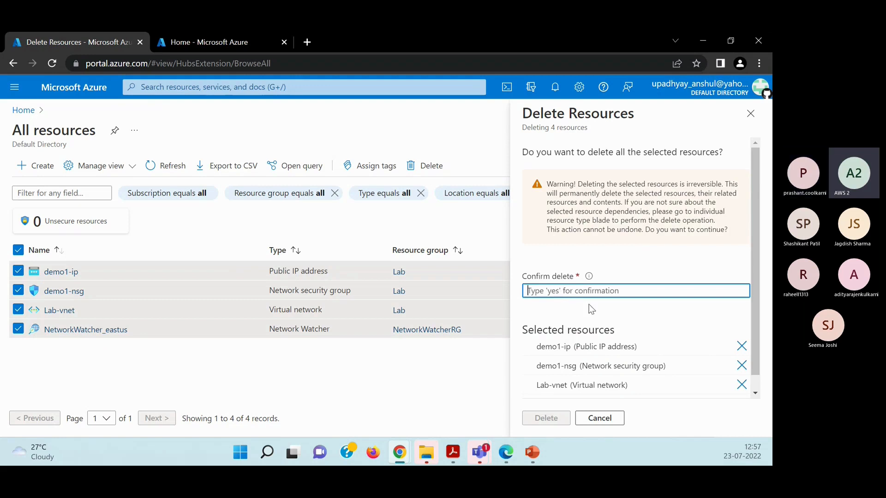
{"action": "type", "text": "yes"}
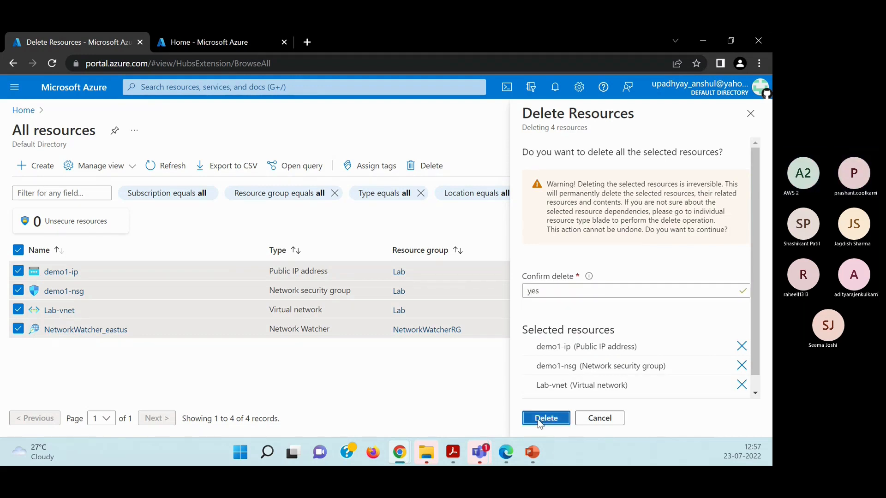
{"action": "left_click", "coordinate": [538, 419]}
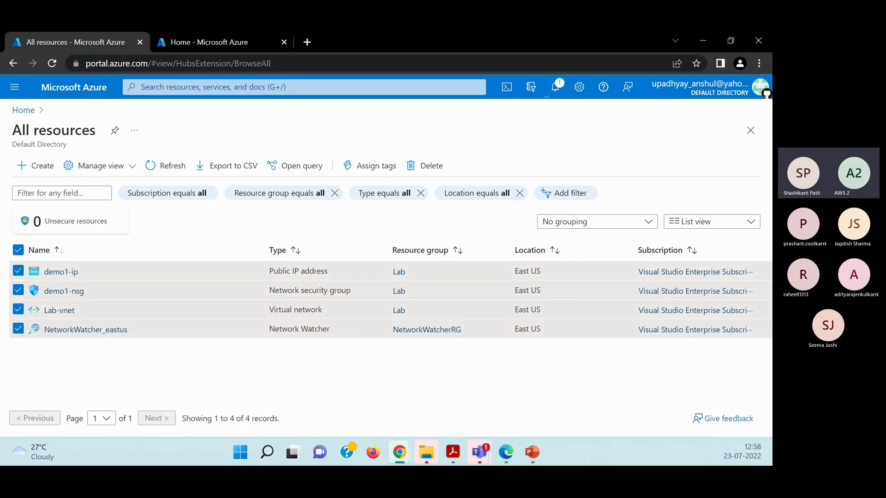
Return to the portal home page and look over its services, recent resources, navigation links and tools.
{"action": "left_click", "coordinate": [17, 111]}
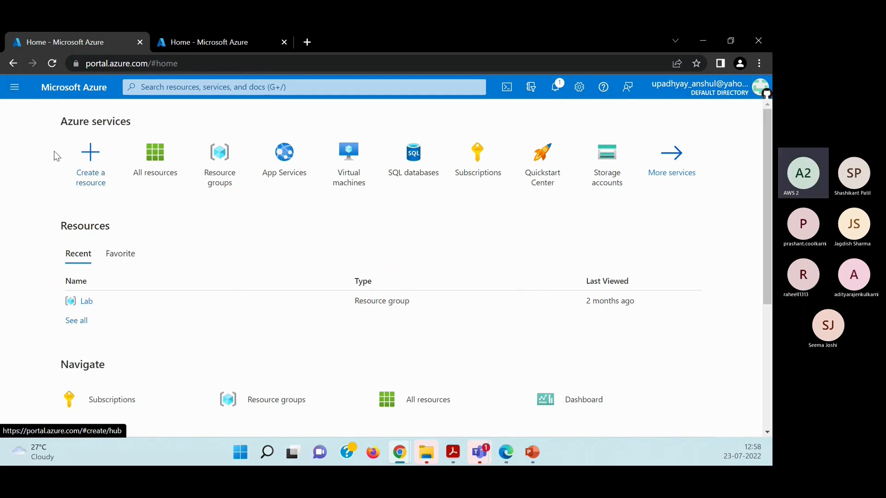
{"action": "left_click", "coordinate": [15, 86]}
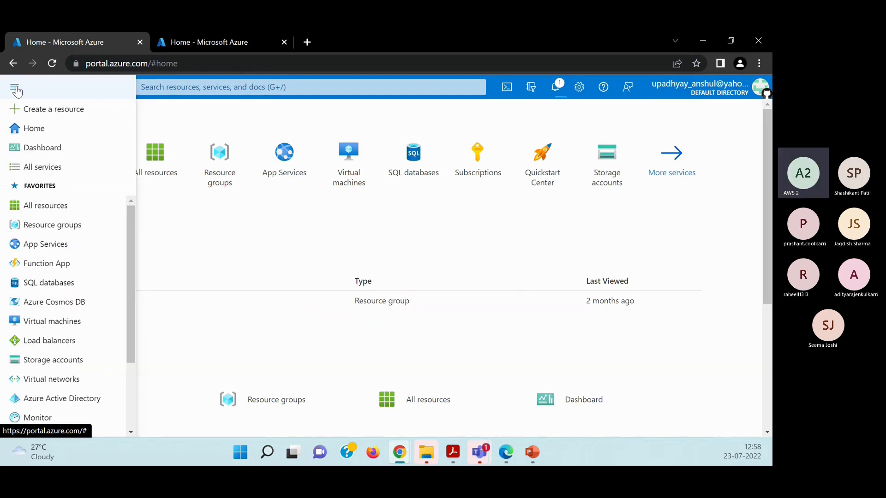
{"action": "left_click", "coordinate": [45, 131]}
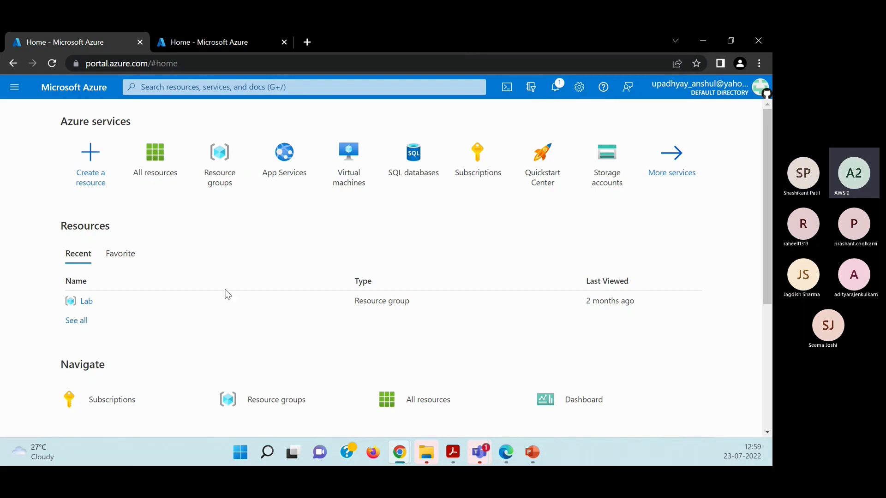
{"action": "scroll", "coordinate": [240, 305], "scroll_direction": "down", "scroll_amount": 1}
{"action": "scroll", "coordinate": [243, 309], "scroll_direction": "down", "scroll_amount": 2}
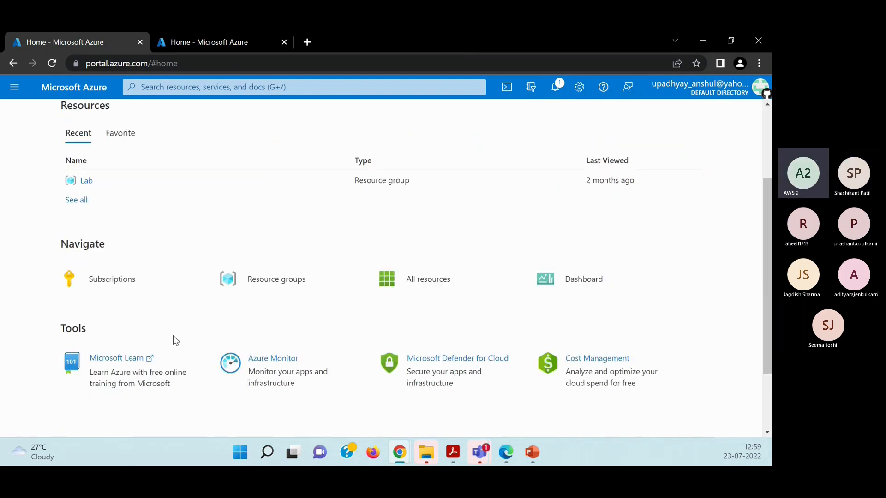
{"action": "scroll", "coordinate": [173, 336], "scroll_direction": "up", "scroll_amount": 2}
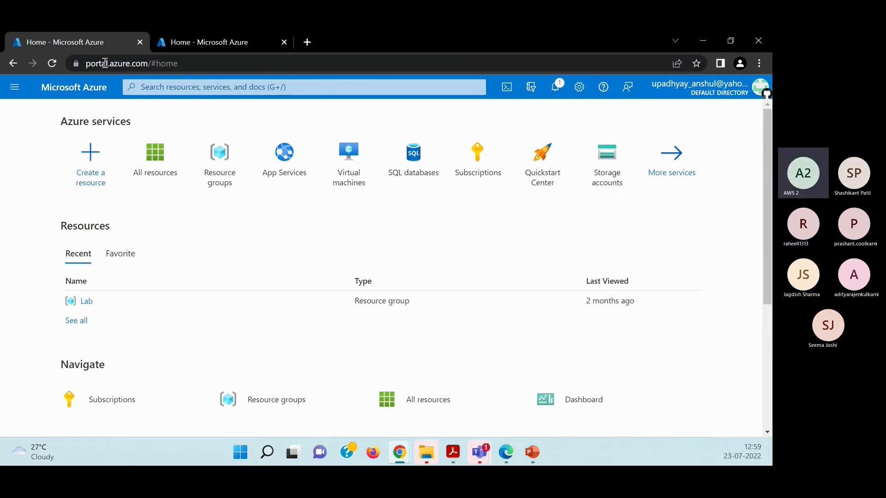
Review the favorite services in the portal's main navigation and open the full All services list to look it over.
{"action": "left_click", "coordinate": [6, 91]}
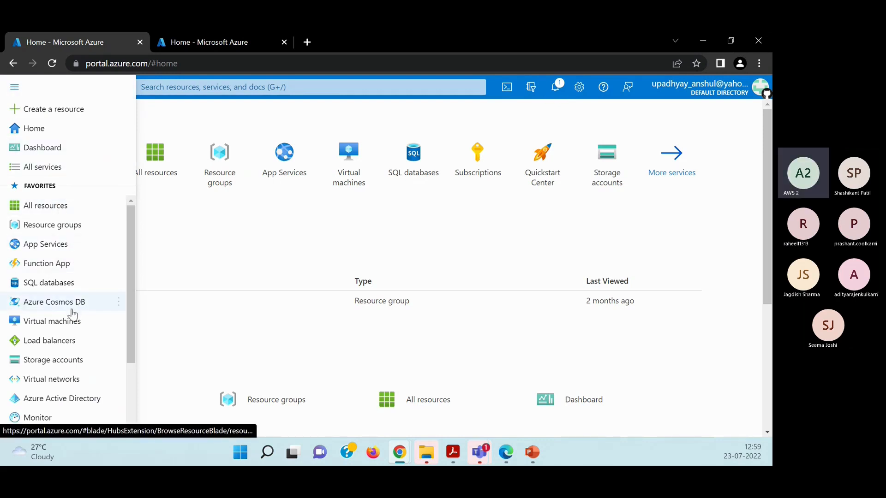
{"action": "scroll", "coordinate": [65, 393], "scroll_direction": "down", "scroll_amount": 1}
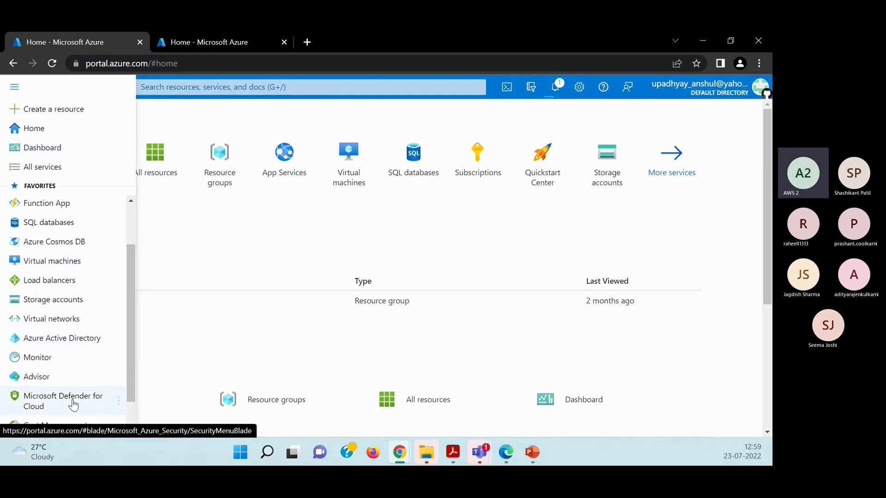
{"action": "scroll", "coordinate": [72, 401], "scroll_direction": "down", "scroll_amount": 1}
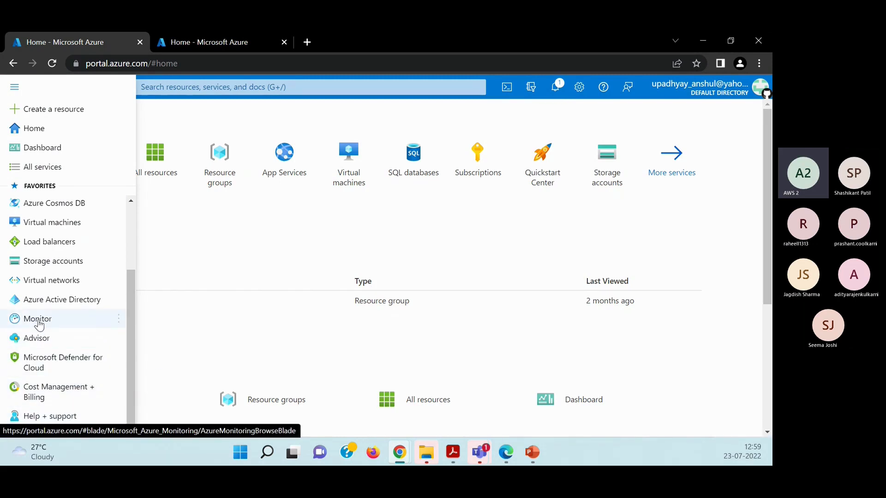
{"action": "mouse_move", "coordinate": [74, 242]}
{"action": "scroll", "coordinate": [74, 249], "scroll_direction": "up", "scroll_amount": 1}
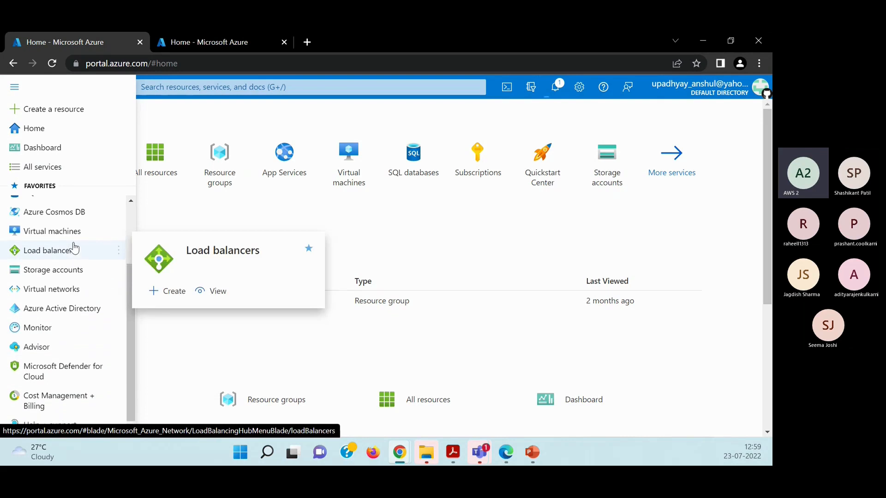
{"action": "scroll", "coordinate": [72, 277], "scroll_direction": "up", "scroll_amount": 3}
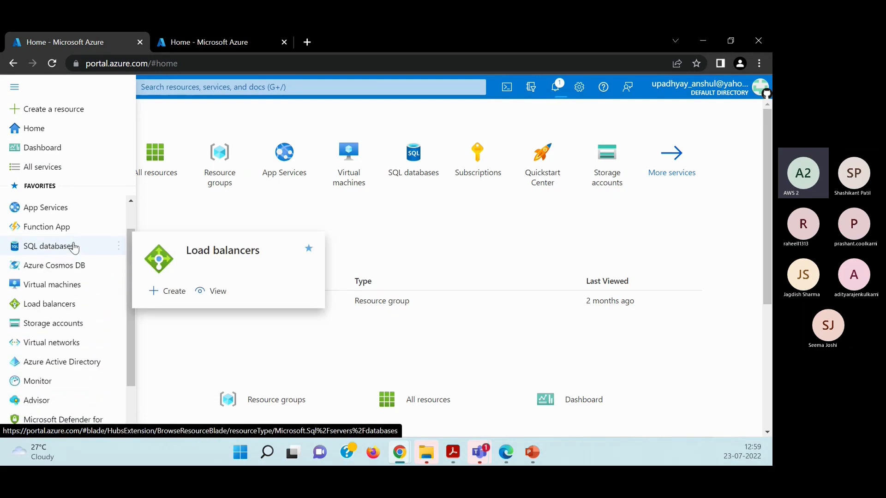
{"action": "left_click", "coordinate": [48, 169]}
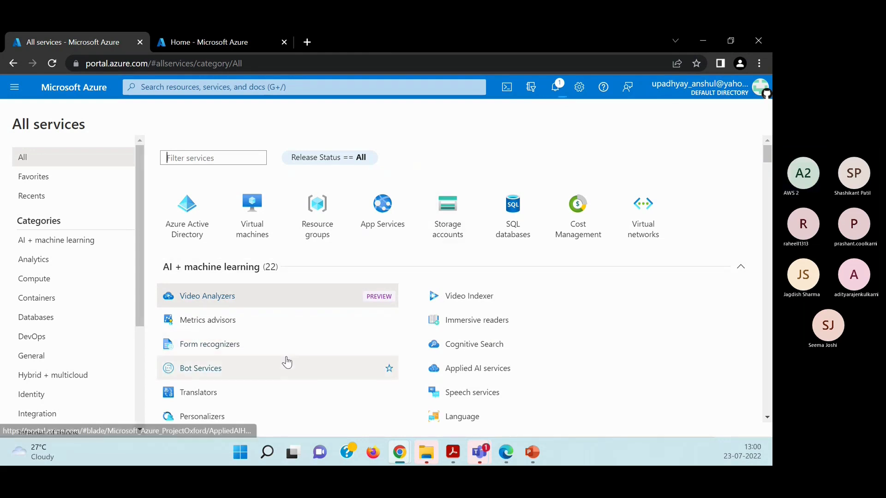
{"action": "scroll", "coordinate": [273, 358], "scroll_direction": "down", "scroll_amount": 1}
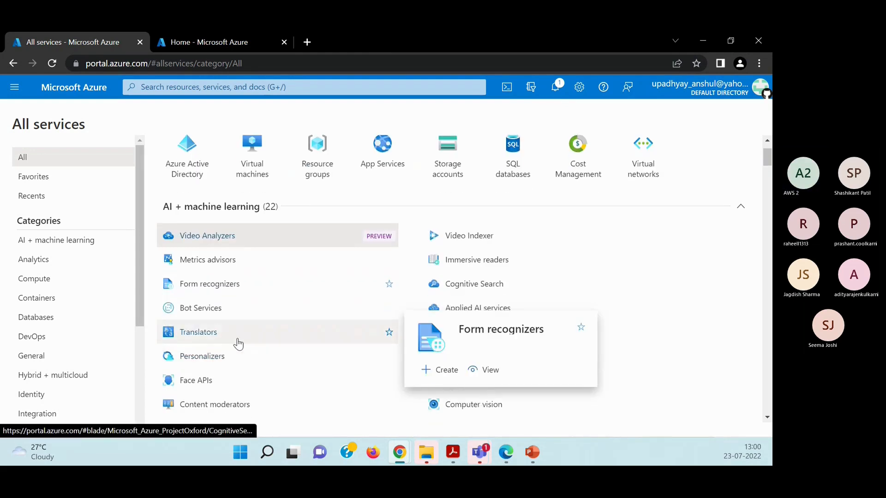
Open the Create a resource page and look through its popular Azure services and Marketplace products.
{"action": "left_click", "coordinate": [15, 87]}
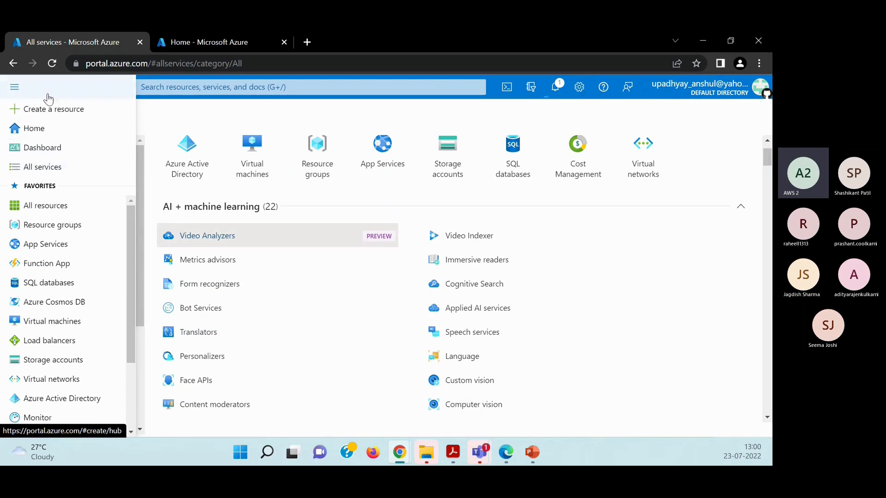
{"action": "left_click", "coordinate": [48, 110]}
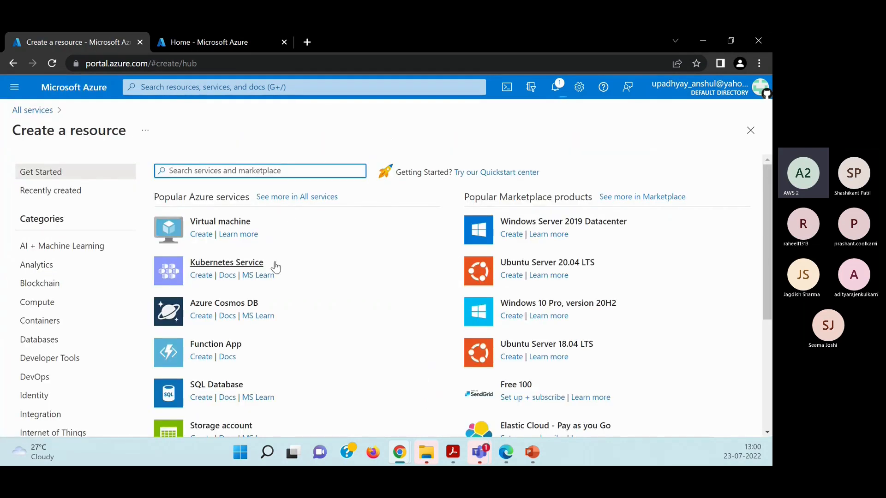
{"action": "scroll", "coordinate": [385, 305], "scroll_direction": "down", "scroll_amount": 4}
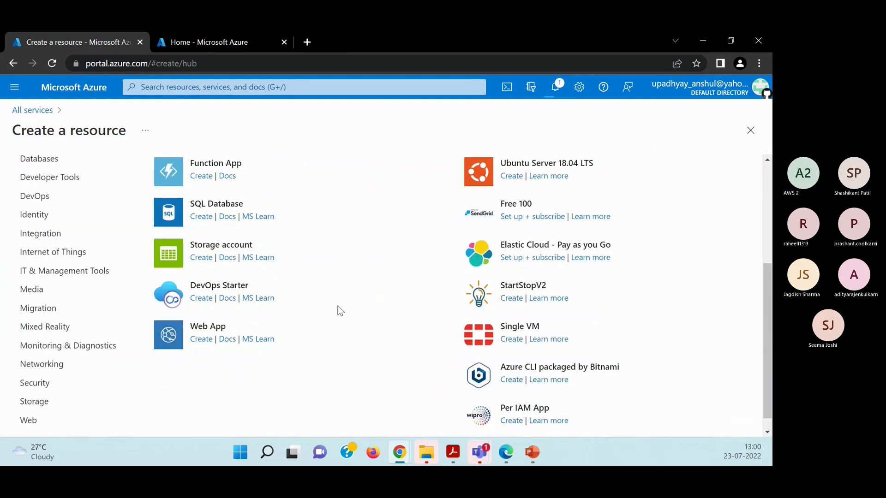
{"action": "scroll", "coordinate": [340, 311], "scroll_direction": "down", "scroll_amount": 1}
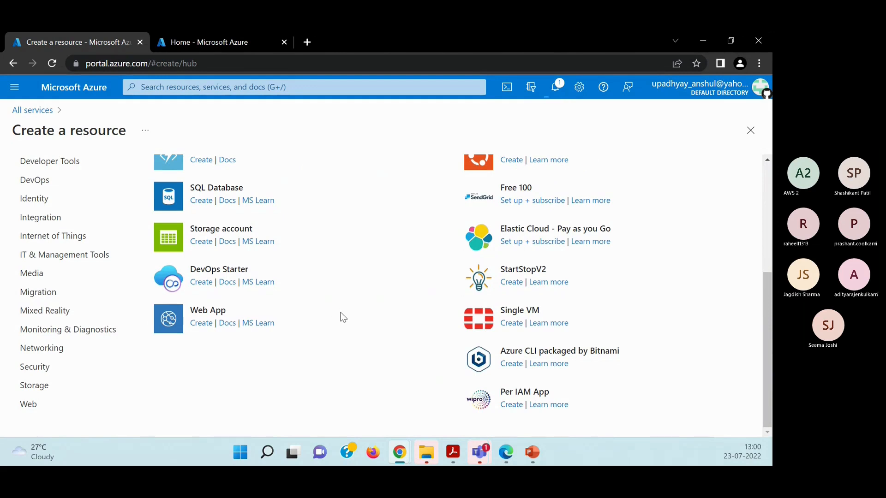
Browse the Developer Tools, DevOps, Identity, Internet of Things, Integration and Mixed Reality categories of creatable resources.
{"action": "left_click", "coordinate": [36, 166]}
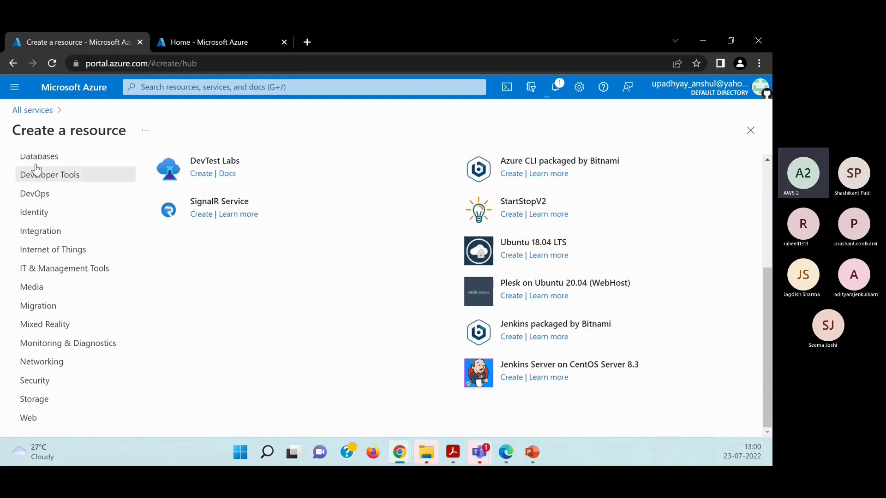
{"action": "left_click", "coordinate": [35, 193]}
{"action": "left_click", "coordinate": [22, 213]}
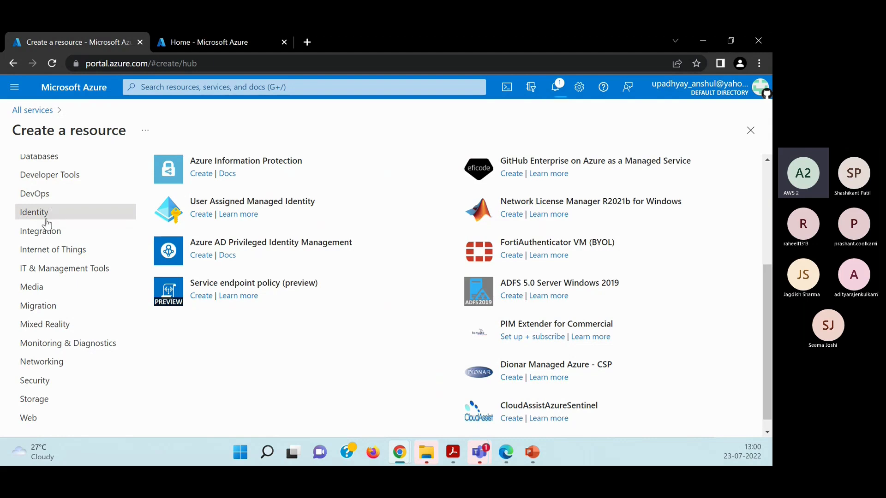
{"action": "left_click", "coordinate": [51, 250]}
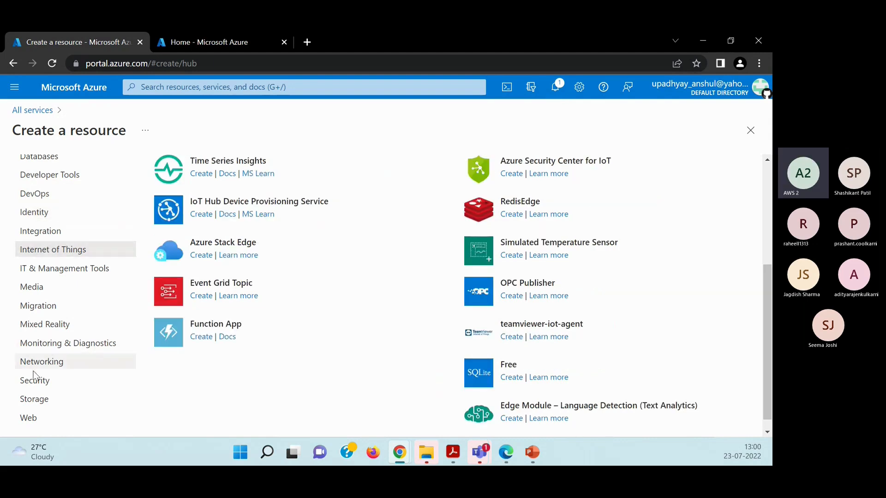
{"action": "left_click", "coordinate": [39, 234]}
{"action": "left_click", "coordinate": [62, 331]}
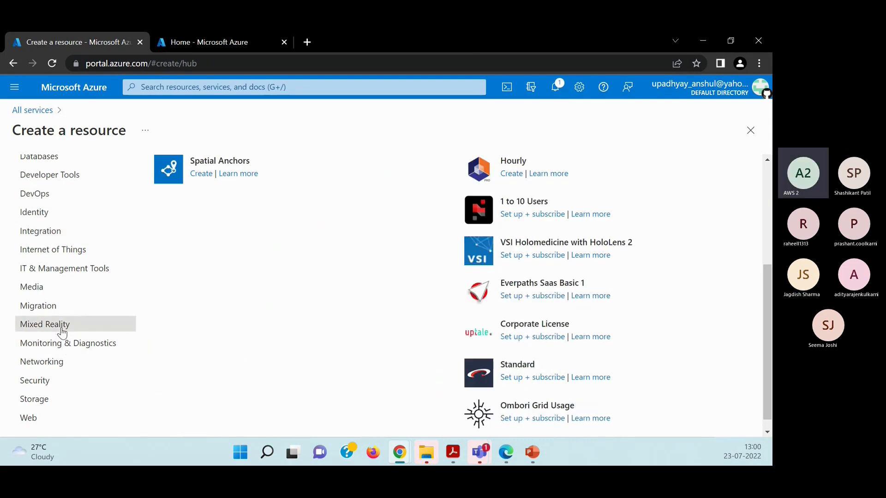
{"action": "scroll", "coordinate": [58, 337], "scroll_direction": "down", "scroll_amount": 1}
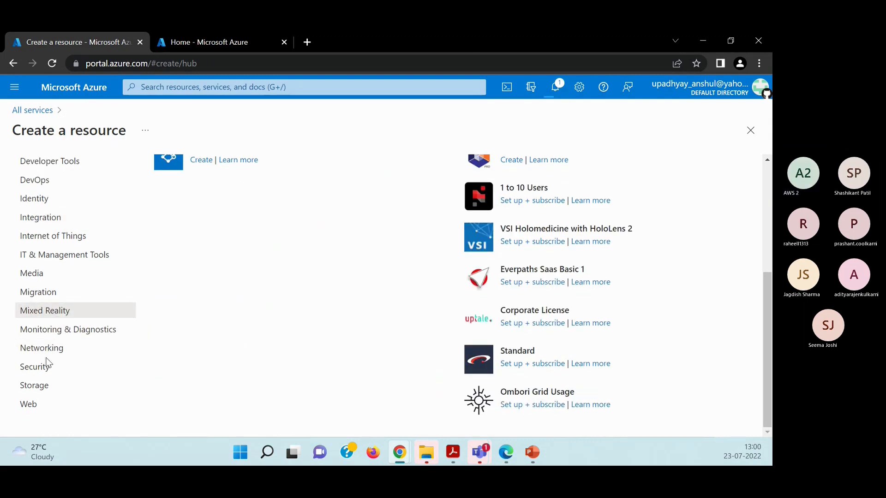
Examine the services and Marketplace products offered in the Migration and Media categories.
{"action": "left_click", "coordinate": [37, 298]}
{"action": "scroll", "coordinate": [289, 316], "scroll_direction": "up", "scroll_amount": 3}
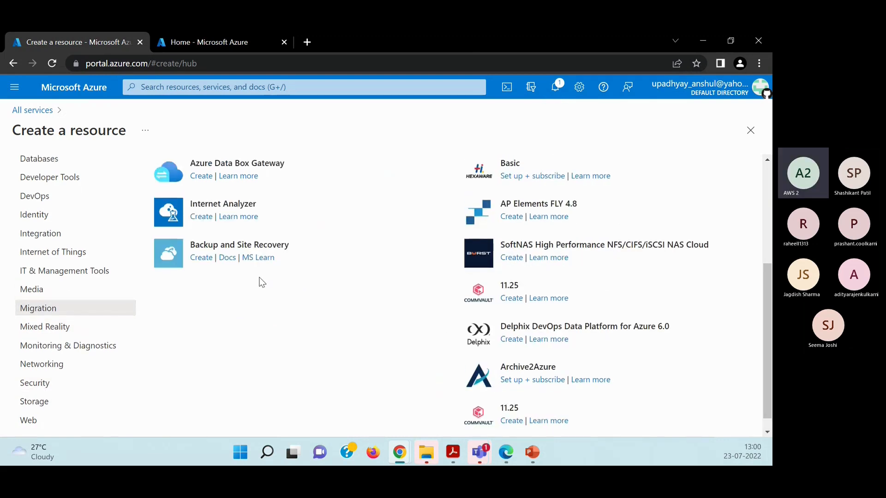
{"action": "scroll", "coordinate": [217, 232], "scroll_direction": "up", "scroll_amount": 2}
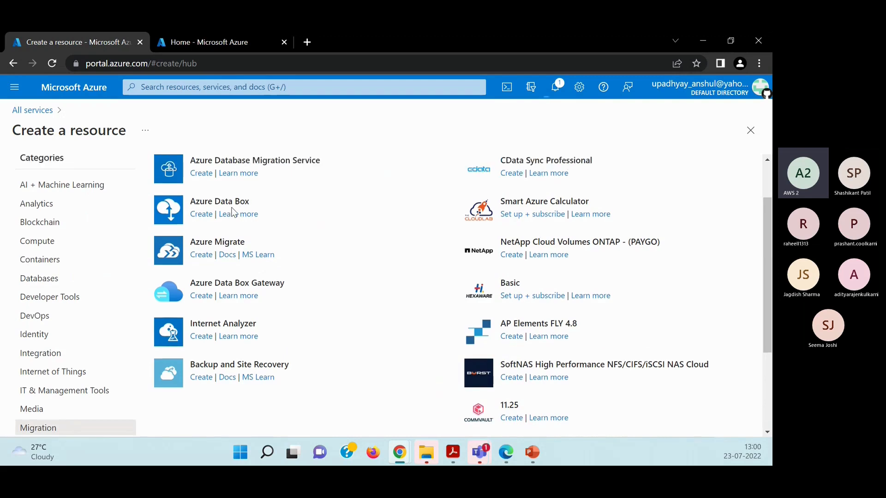
{"action": "scroll", "coordinate": [323, 277], "scroll_direction": "down", "scroll_amount": 1}
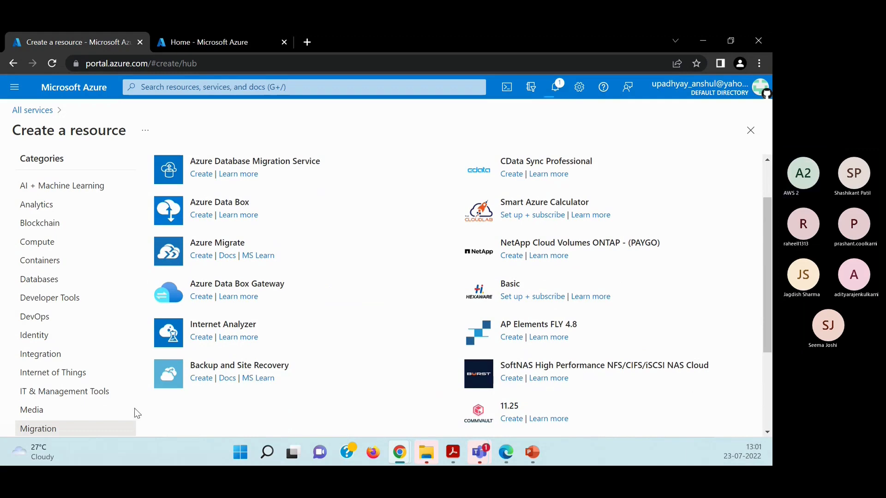
{"action": "scroll", "coordinate": [21, 388], "scroll_direction": "down", "scroll_amount": 1}
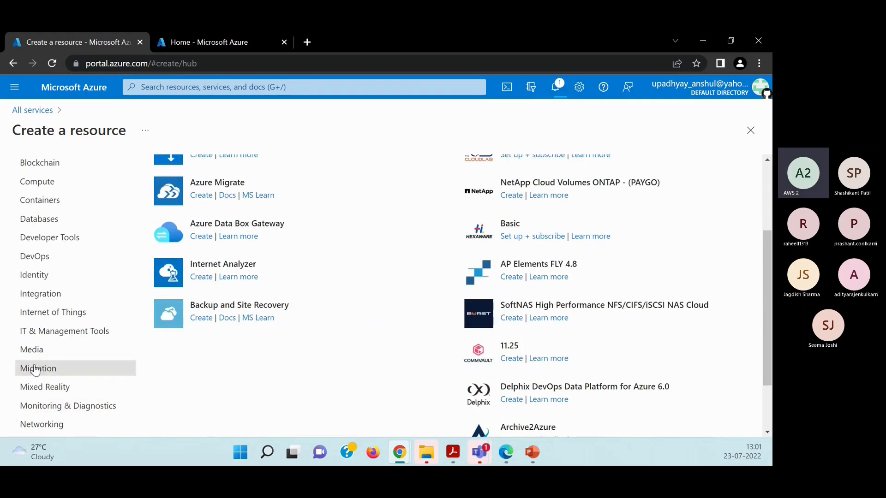
{"action": "left_click", "coordinate": [32, 350]}
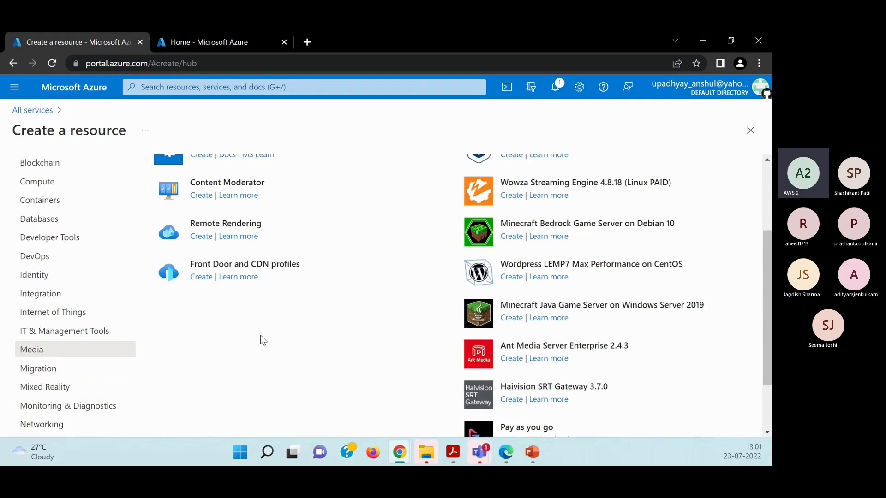
{"action": "scroll", "coordinate": [261, 337], "scroll_direction": "up", "scroll_amount": 1}
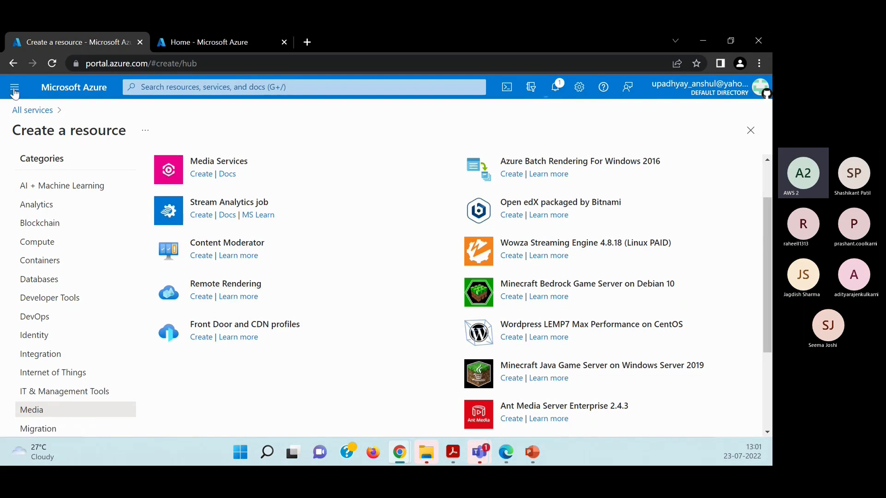
Look over the offerings in the AI + Machine Learning, Analytics, Blockchain and Containers categories.
{"action": "left_click", "coordinate": [60, 192]}
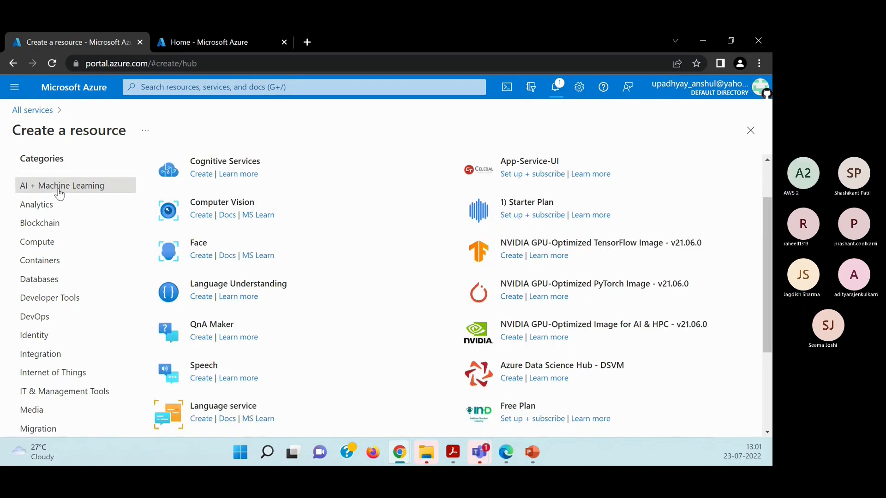
{"action": "left_click", "coordinate": [26, 207]}
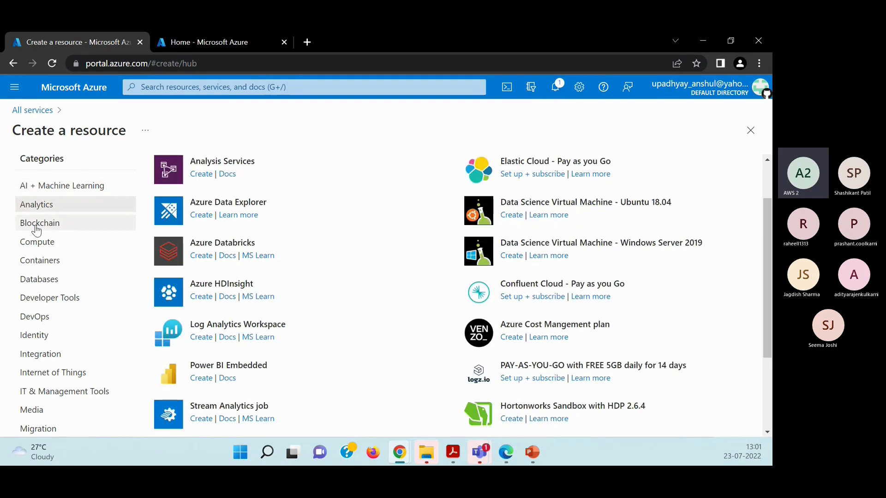
{"action": "left_click", "coordinate": [36, 228]}
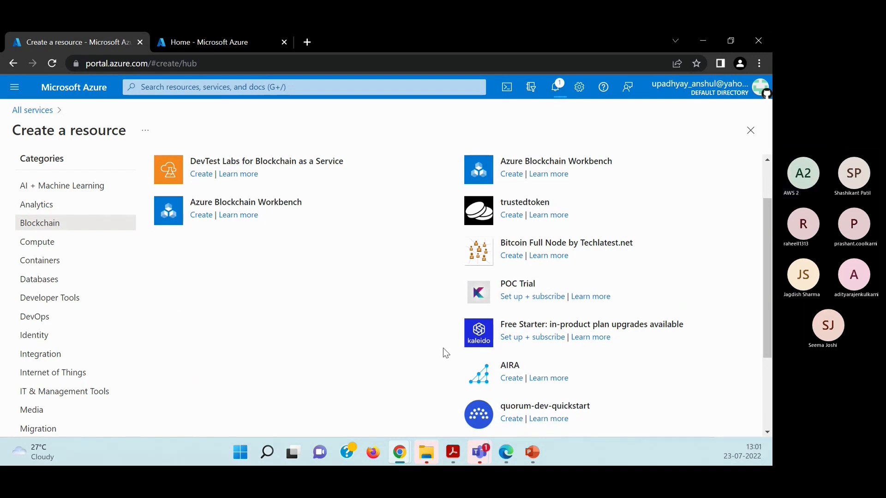
{"action": "left_click", "coordinate": [43, 265]}
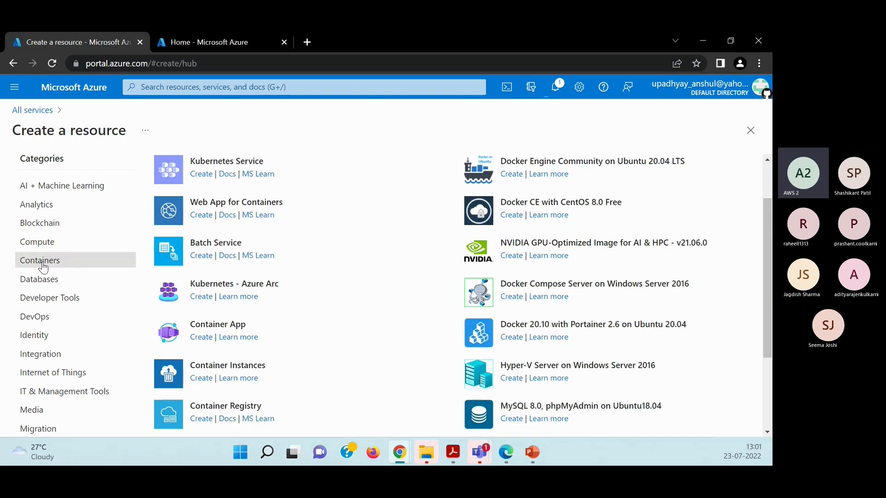
{"action": "scroll", "coordinate": [279, 386], "scroll_direction": "down", "scroll_amount": 1}
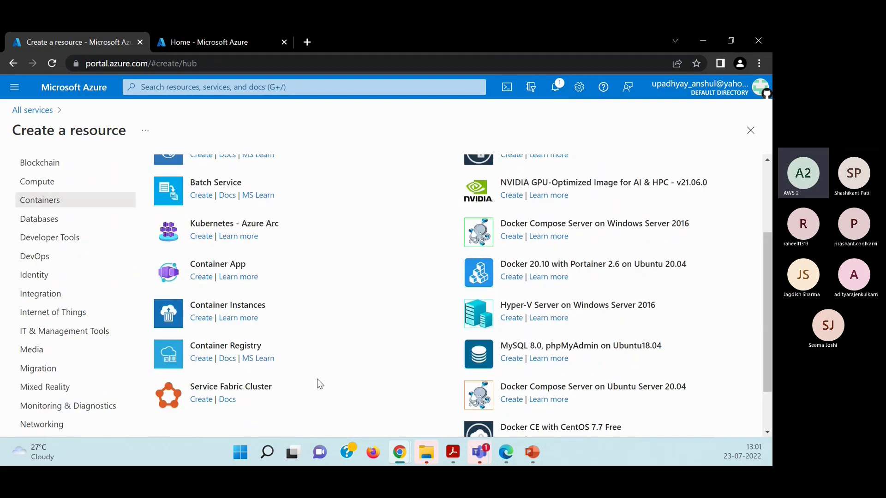
{"action": "scroll", "coordinate": [318, 383], "scroll_direction": "up", "scroll_amount": 1}
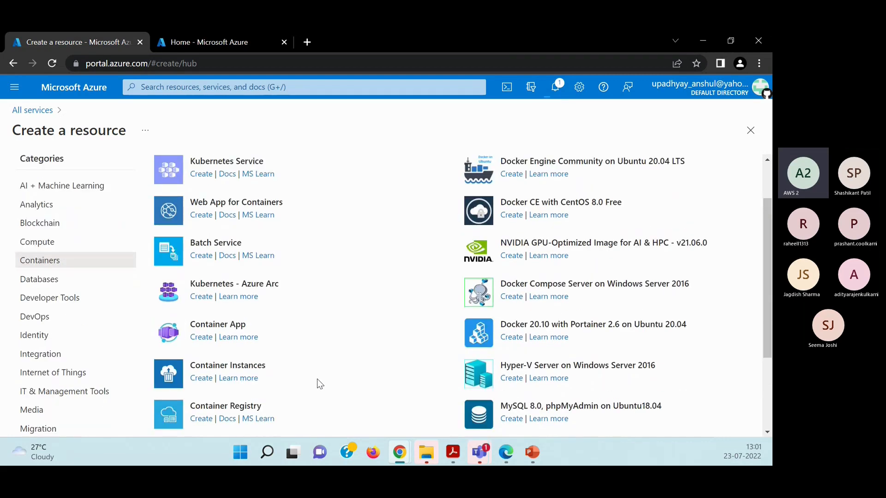
Review the IT & Management Tools category and the services and products listed under Mixed Reality.
{"action": "left_click", "coordinate": [52, 392]}
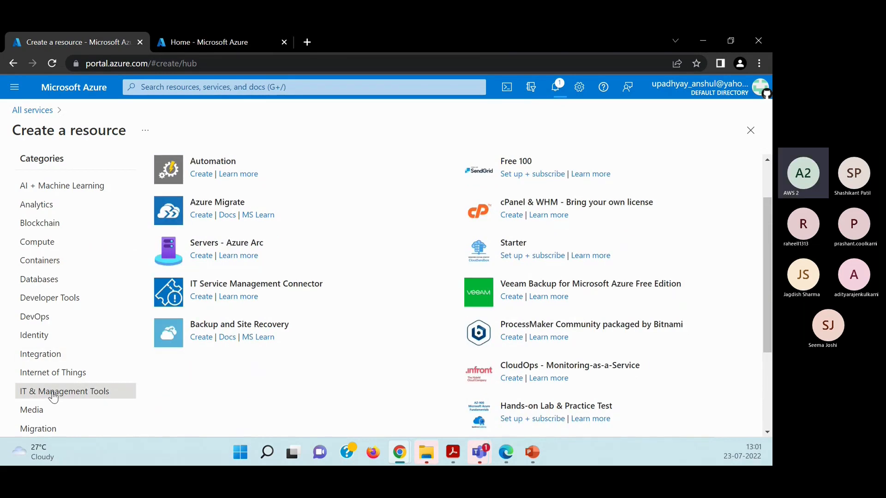
{"action": "scroll", "coordinate": [93, 392], "scroll_direction": "down", "scroll_amount": 1}
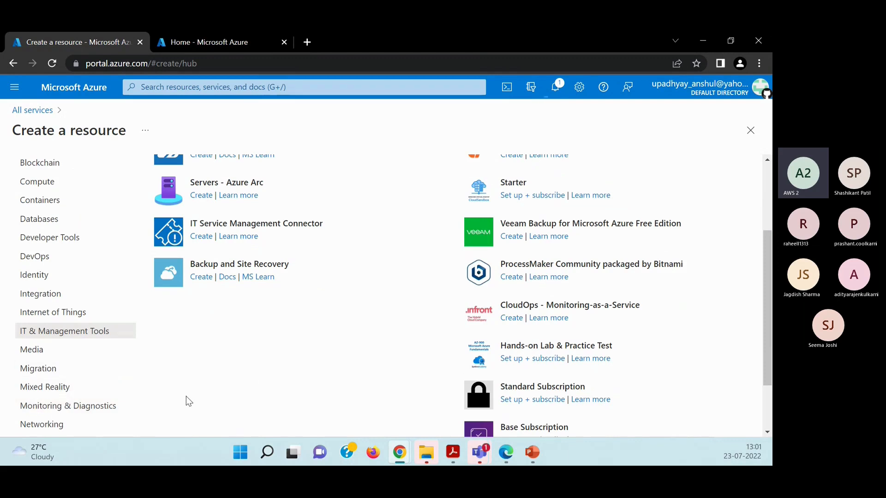
{"action": "left_click", "coordinate": [52, 389]}
{"action": "scroll", "coordinate": [268, 353], "scroll_direction": "up", "scroll_amount": 1}
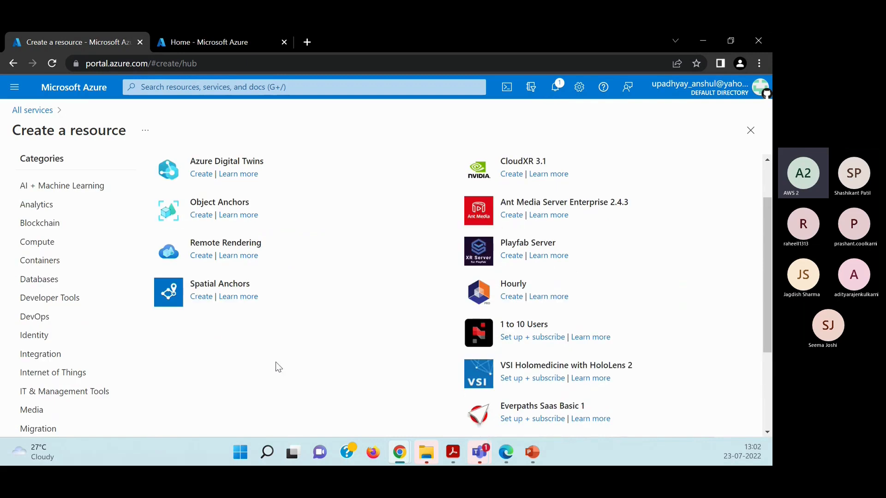
{"action": "scroll", "coordinate": [288, 389], "scroll_direction": "up", "scroll_amount": 1}
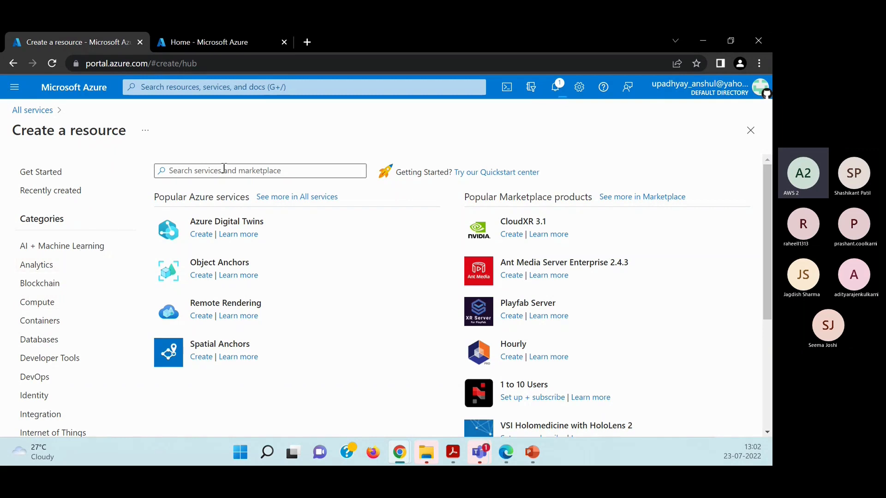
Search the portal for "mark" and open the Marketplace service.
{"action": "left_click", "coordinate": [211, 88]}
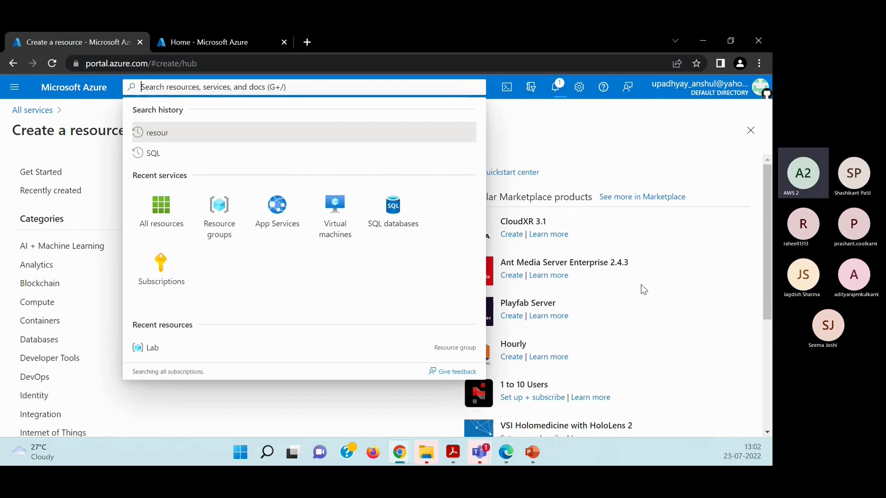
{"action": "type", "text": "m"}
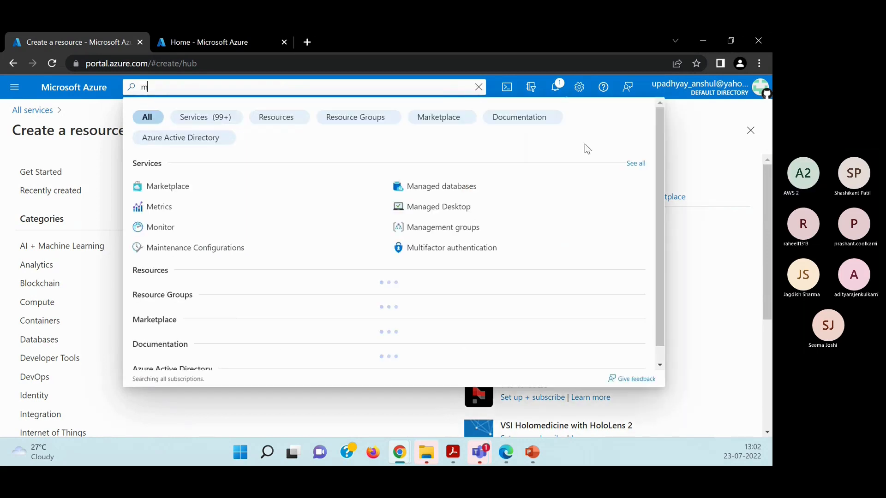
{"action": "type", "text": "ark"}
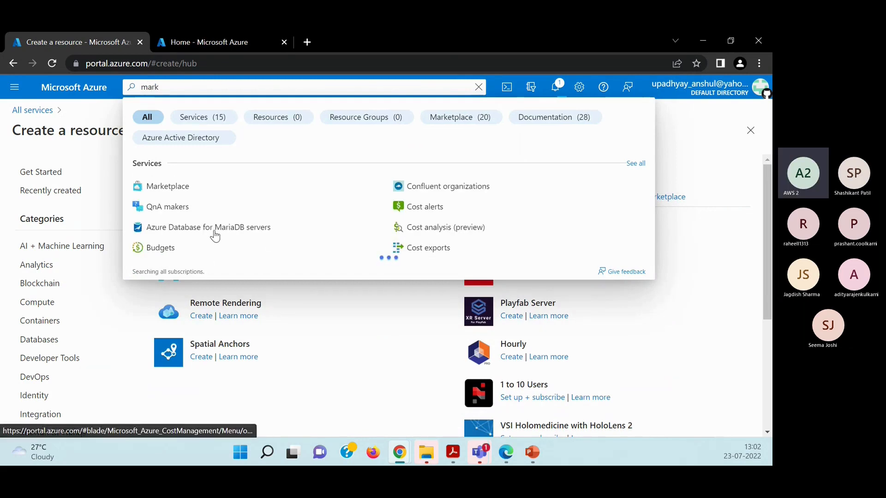
{"action": "left_click", "coordinate": [187, 186]}
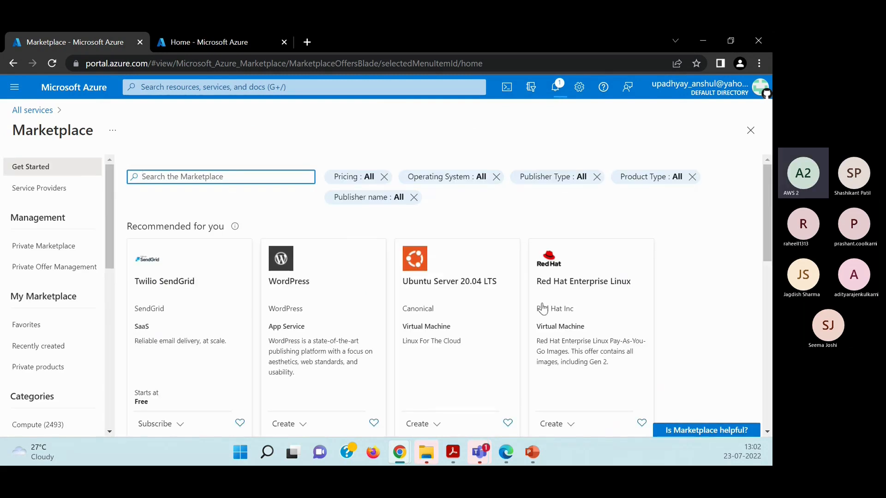
Examine the Marketplace offers under Recommended for you, Trending now and What's new.
{"action": "scroll", "coordinate": [320, 326], "scroll_direction": "down", "scroll_amount": 1}
{"action": "scroll", "coordinate": [318, 325], "scroll_direction": "down", "scroll_amount": 3}
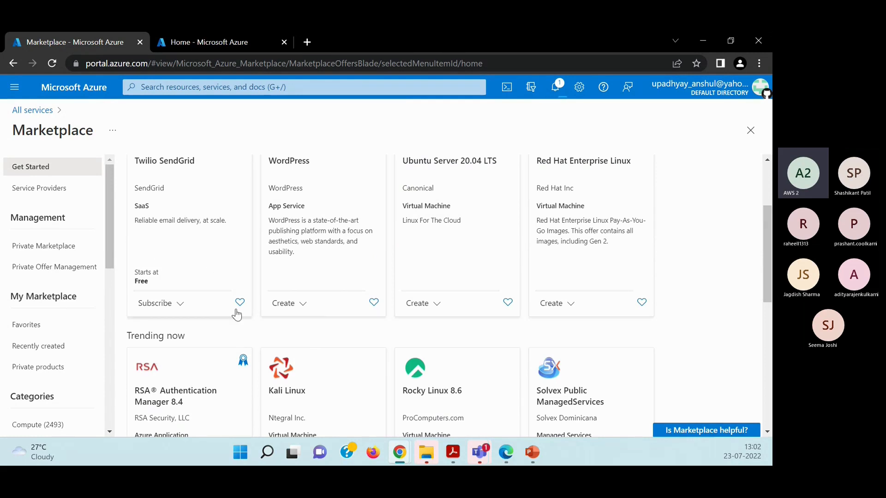
{"action": "scroll", "coordinate": [241, 340], "scroll_direction": "down", "scroll_amount": 2}
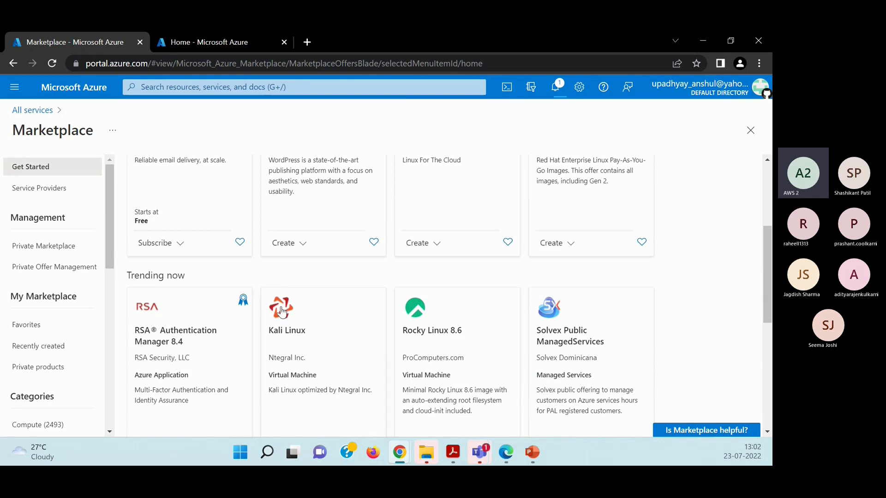
{"action": "scroll", "coordinate": [281, 283], "scroll_direction": "down", "scroll_amount": 3}
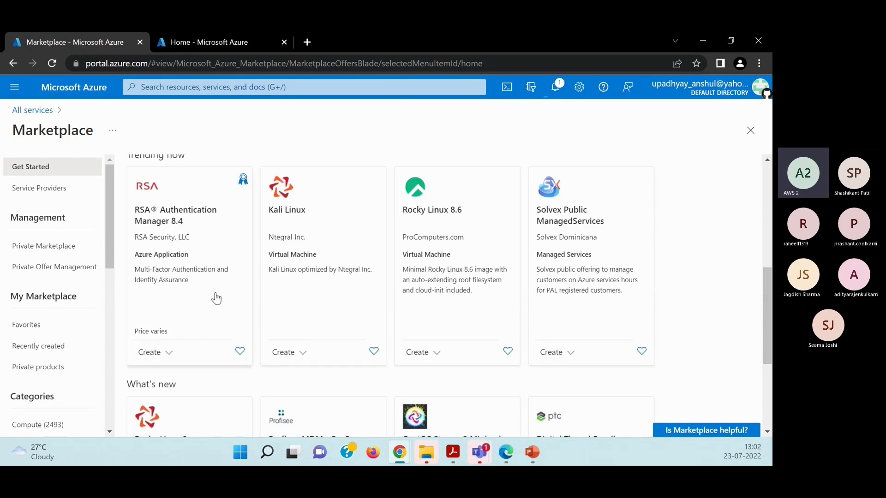
{"action": "scroll", "coordinate": [216, 298], "scroll_direction": "down", "scroll_amount": 3}
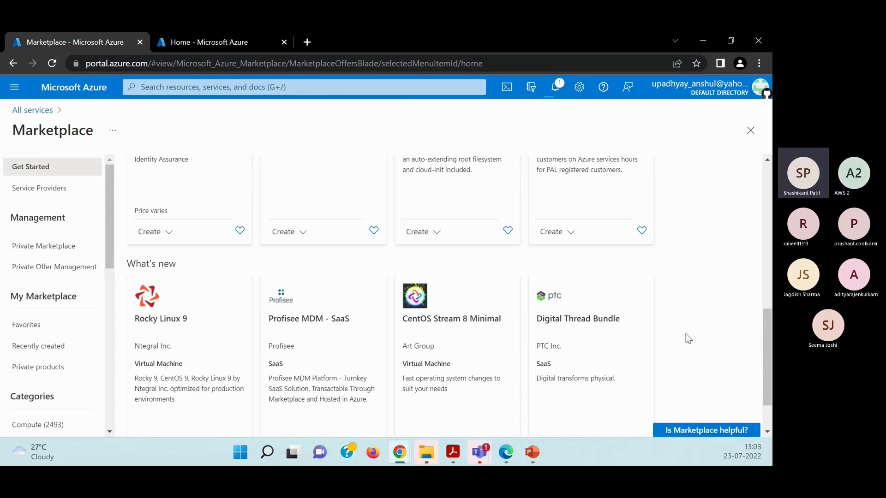
{"action": "scroll", "coordinate": [686, 338], "scroll_direction": "down", "scroll_amount": 1}
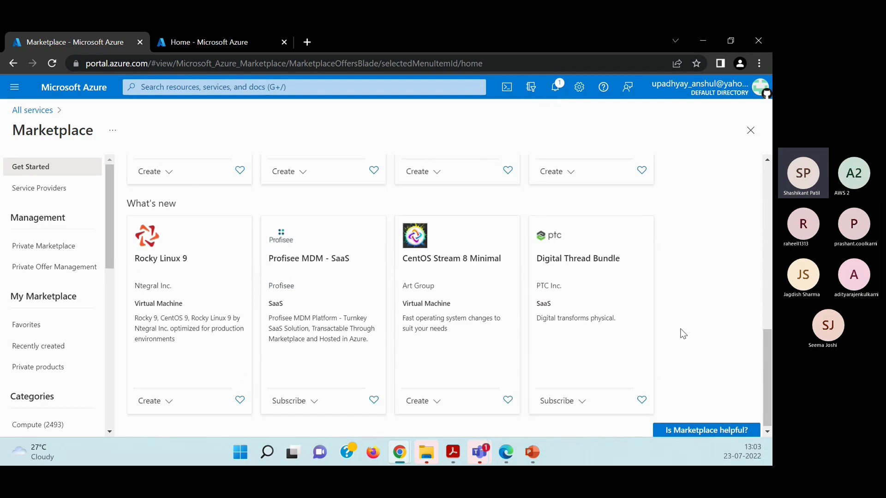
{"action": "scroll", "coordinate": [680, 332], "scroll_direction": "up", "scroll_amount": 1}
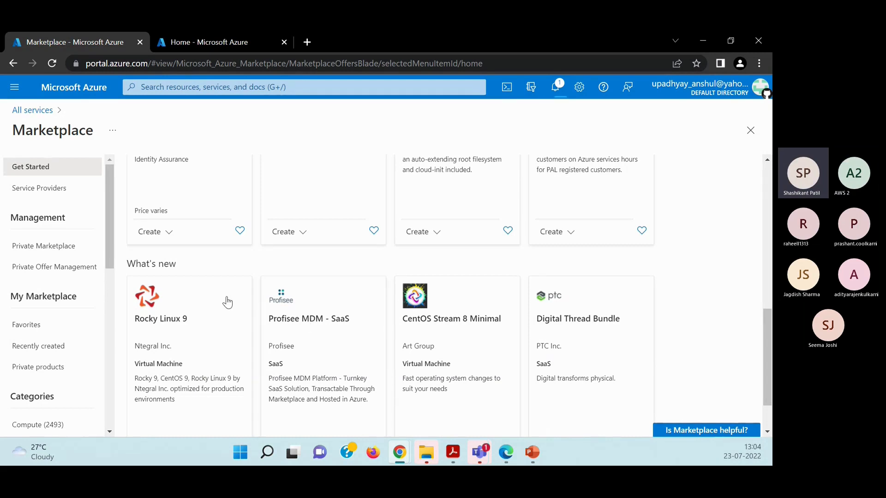
{"action": "scroll", "coordinate": [227, 264], "scroll_direction": "down", "scroll_amount": 2}
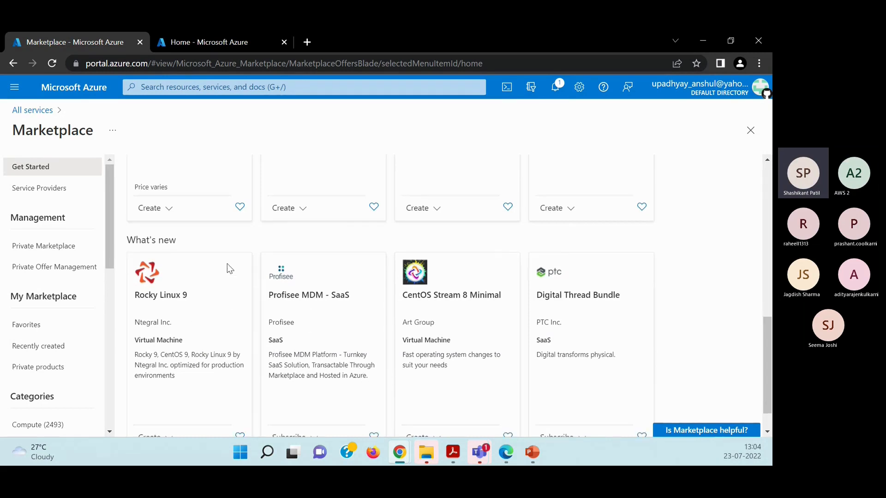
{"action": "scroll", "coordinate": [229, 346], "scroll_direction": "up", "scroll_amount": 3}
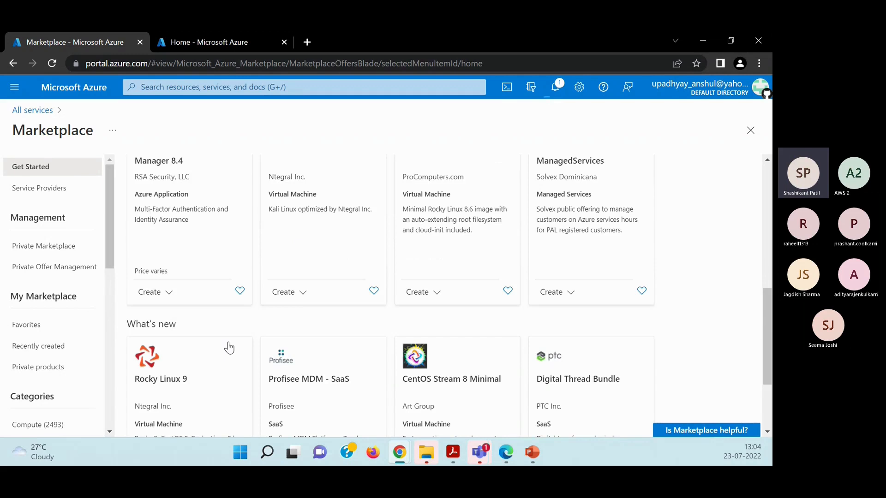
{"action": "scroll", "coordinate": [229, 347], "scroll_direction": "up", "scroll_amount": 4}
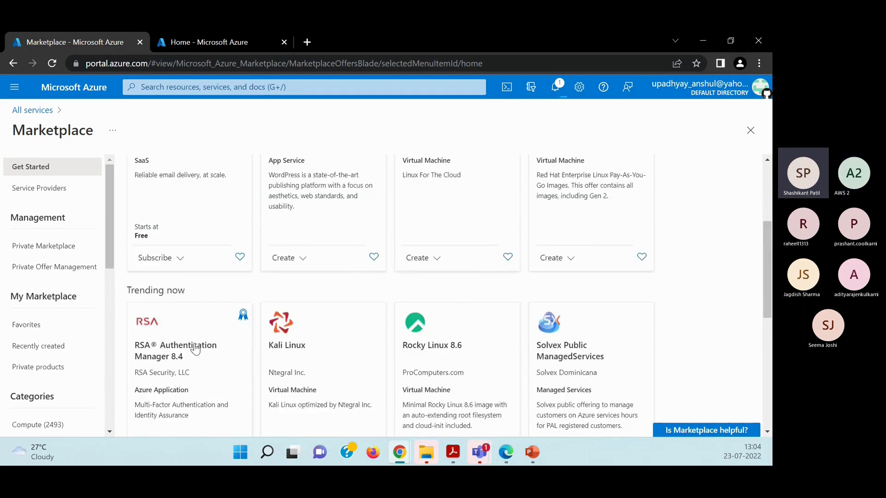
{"action": "scroll", "coordinate": [195, 349], "scroll_direction": "up", "scroll_amount": 4}
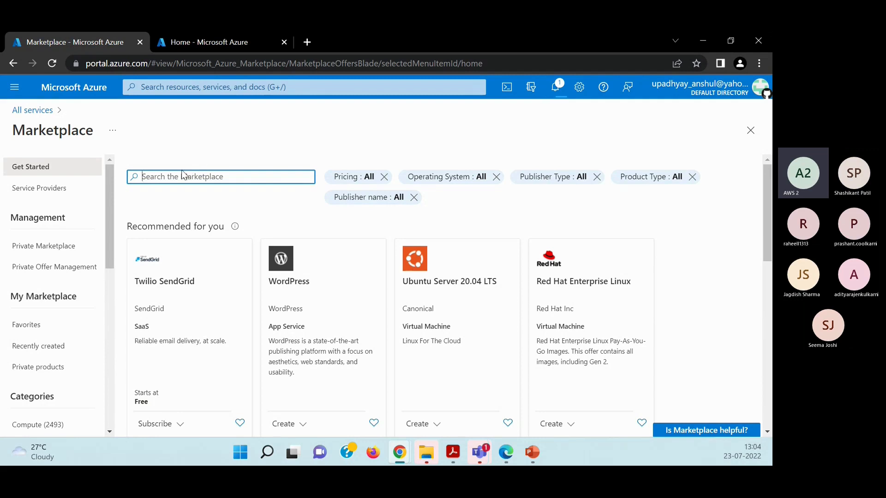
Search the Marketplace for "migrate" and review the migration products offered.
{"action": "type", "text": "migrate"}
{"action": "key", "text": "Return"}
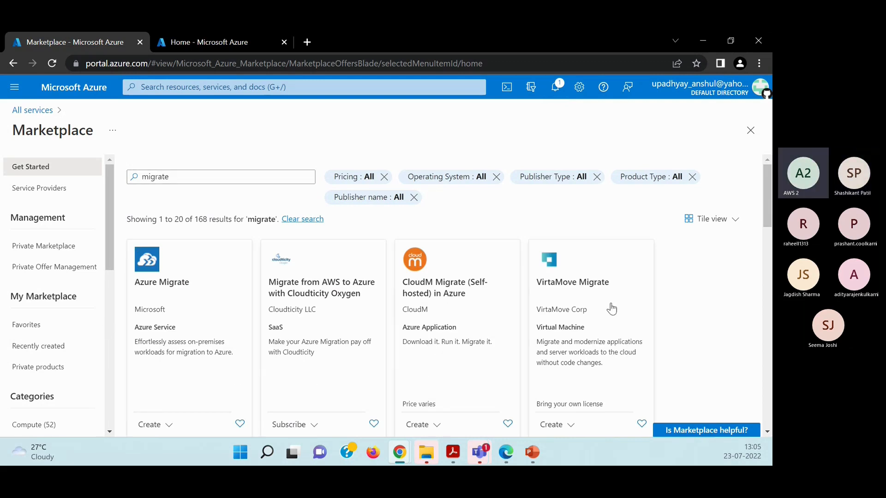
{"action": "scroll", "coordinate": [570, 295], "scroll_direction": "down", "scroll_amount": 1}
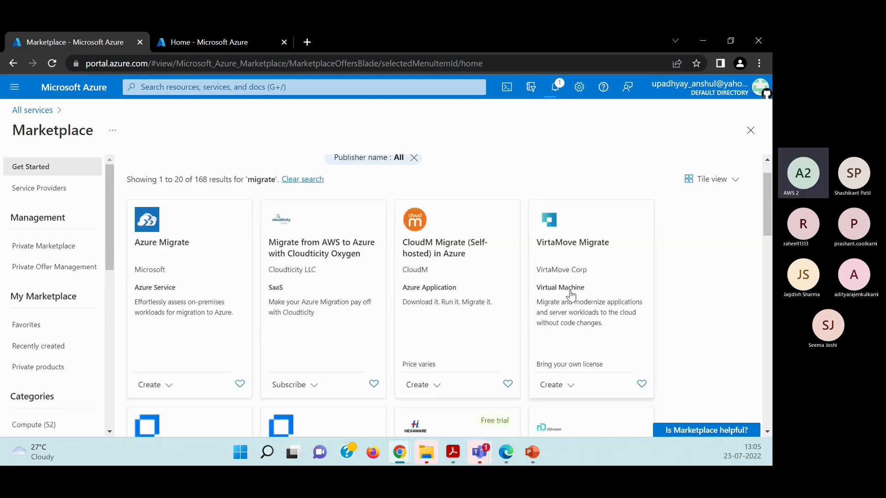
{"action": "scroll", "coordinate": [570, 295], "scroll_direction": "down", "scroll_amount": 2}
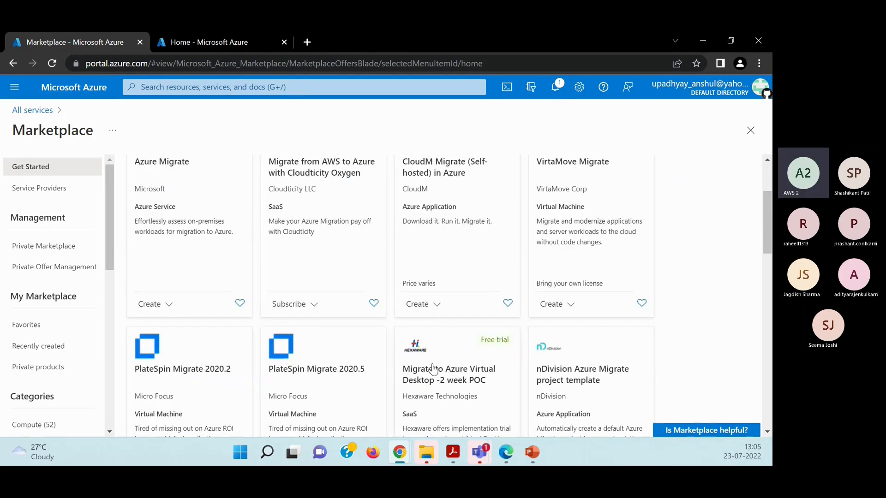
{"action": "scroll", "coordinate": [503, 371], "scroll_direction": "down", "scroll_amount": 3}
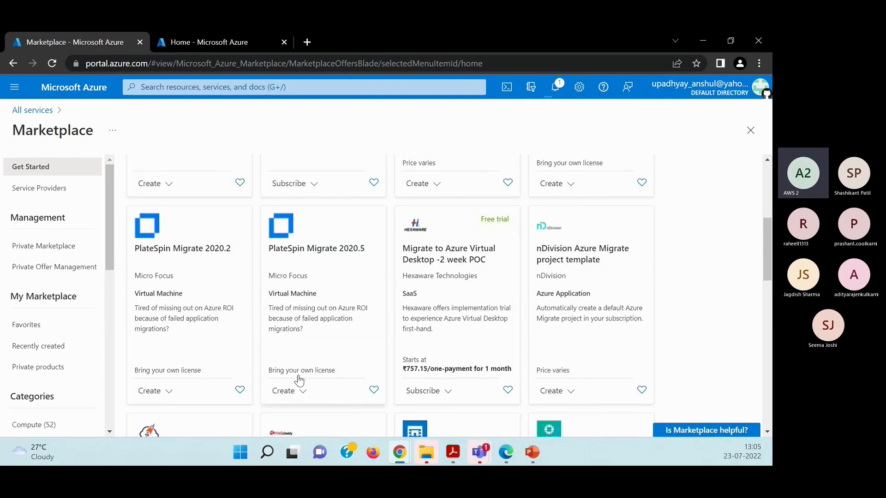
{"action": "scroll", "coordinate": [299, 381], "scroll_direction": "down", "scroll_amount": 3}
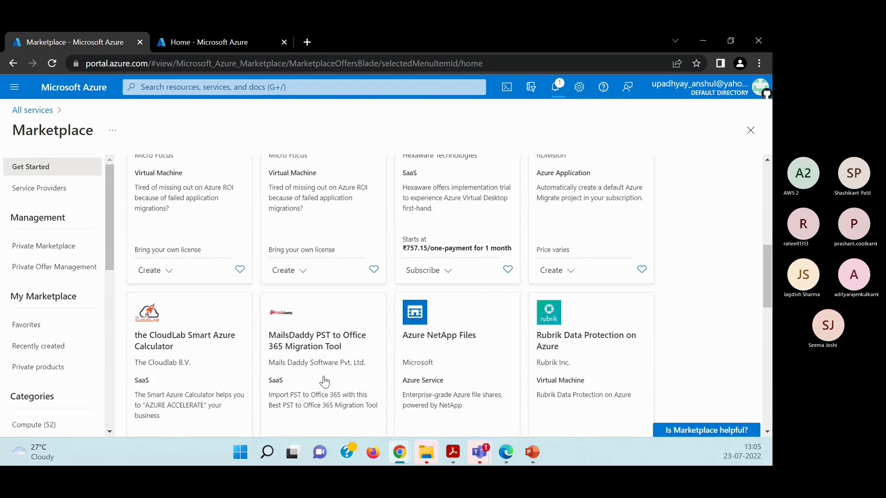
{"action": "scroll", "coordinate": [323, 385], "scroll_direction": "down", "scroll_amount": 3}
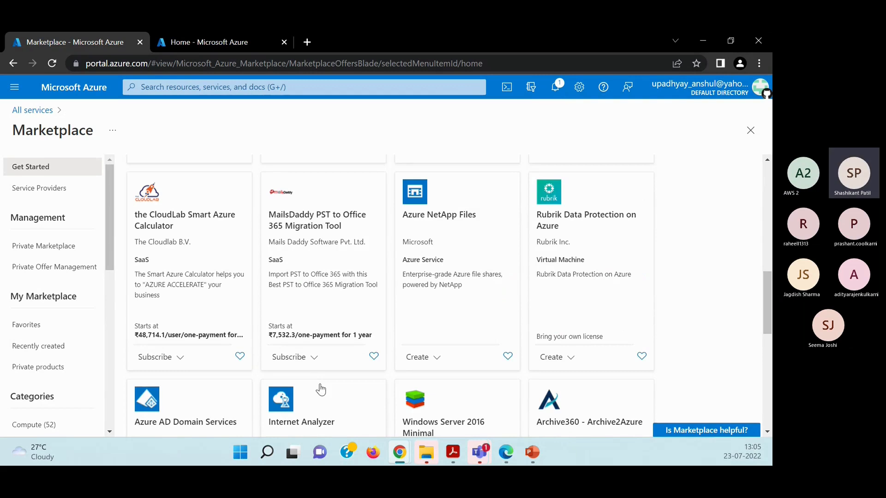
{"action": "scroll", "coordinate": [321, 389], "scroll_direction": "up", "scroll_amount": 10}
Search the Marketplace for "cloud" and choose the suggestion CloudMonitor Cost Analytics - FinOps on Autopilot.
{"action": "left_click", "coordinate": [182, 177]}
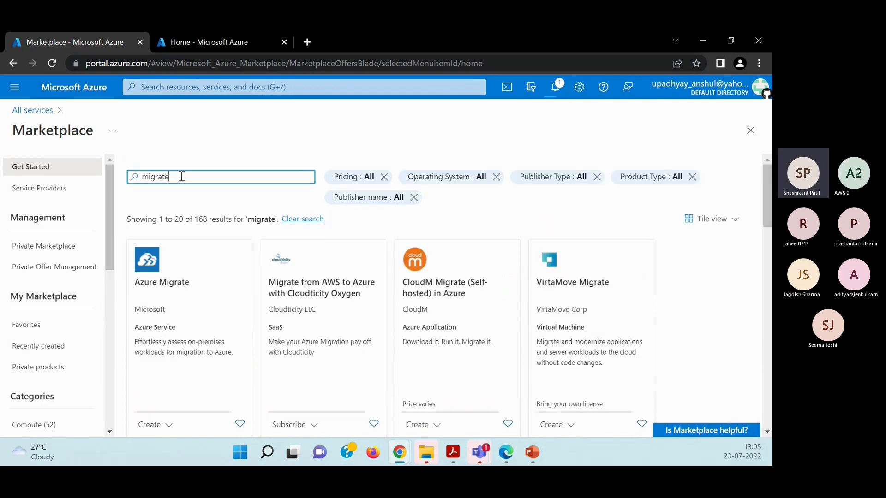
{"action": "key", "text": "ctrl+a"}
{"action": "type", "text": "clo"}
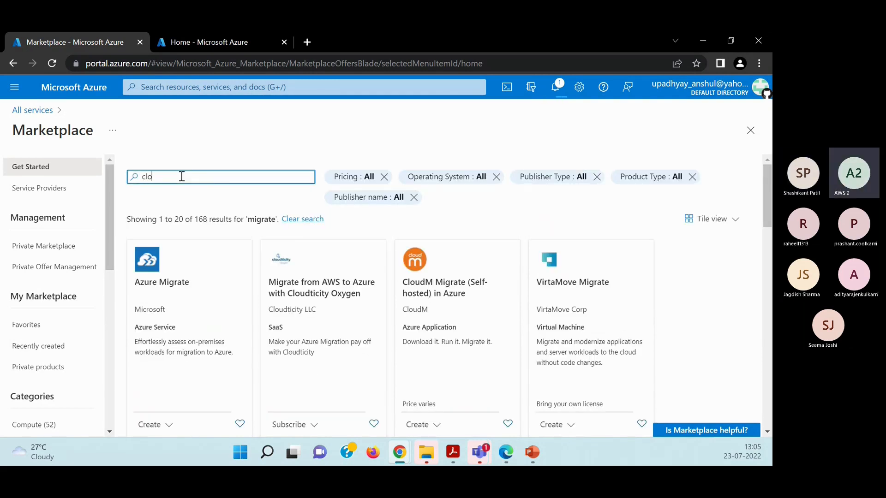
{"action": "type", "text": "ud"}
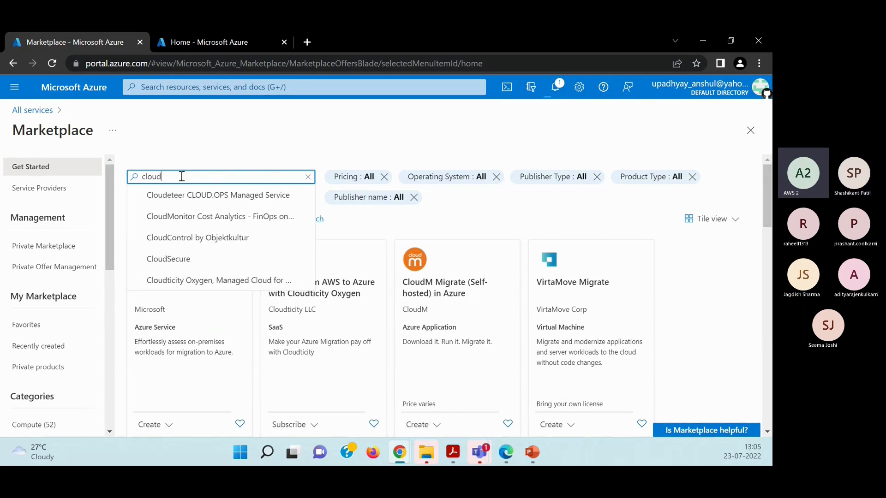
{"action": "left_click", "coordinate": [206, 216]}
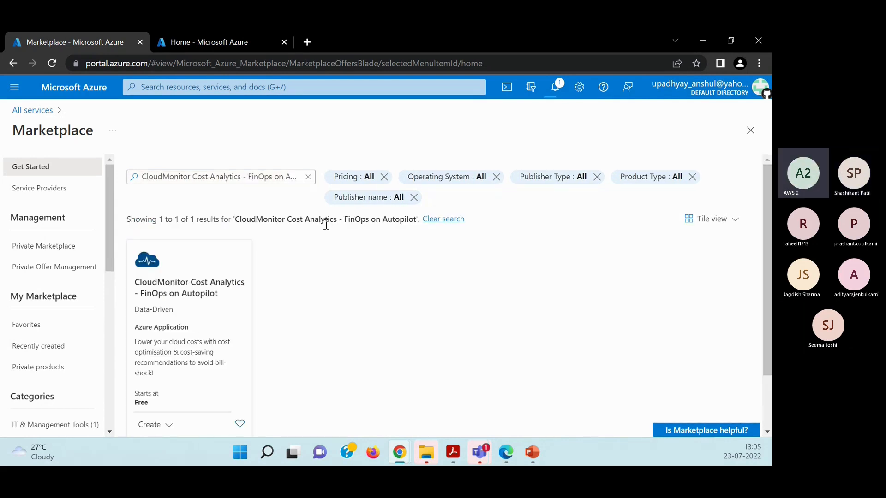
Look up Marketplace suggestions for "cloudch" and "cloudhealth" in place of the CloudMonitor search, and clear the search.
{"action": "left_click", "coordinate": [309, 179]}
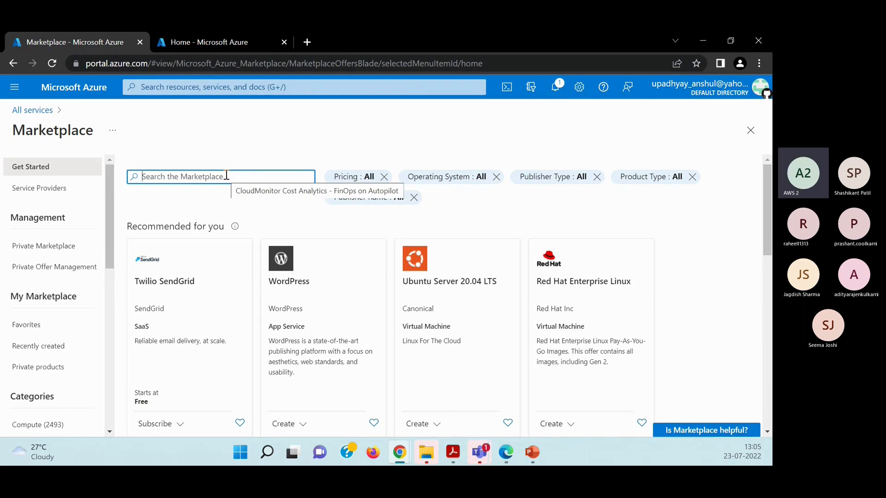
{"action": "type", "text": "cloud"}
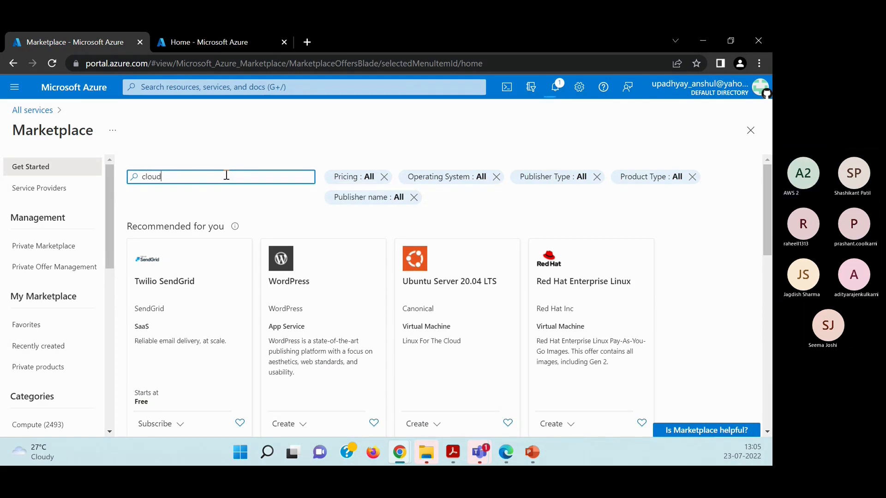
{"action": "type", "text": "ch"}
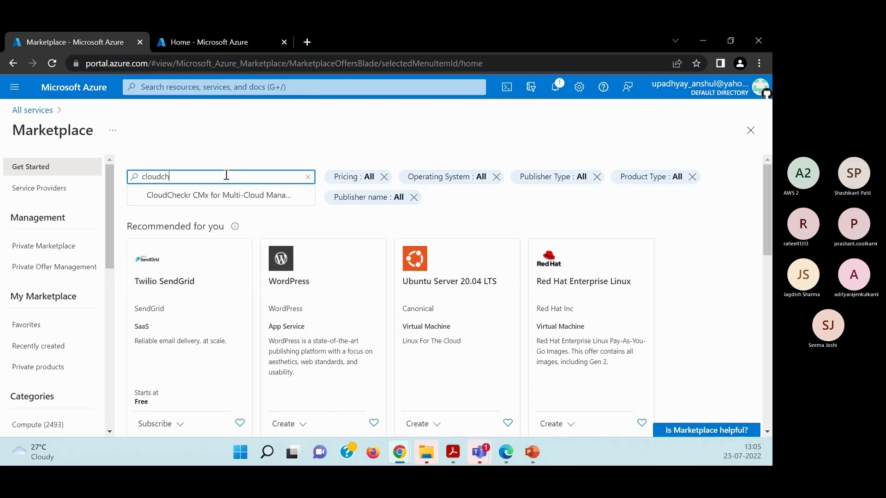
{"action": "key", "text": "BackSpace"}
{"action": "key", "text": "BackSpace"}
{"action": "key", "text": "BackSpace"}
{"action": "key", "text": "BackSpace"}
{"action": "key", "text": "BackSpace"}
{"action": "key", "text": "BackSpace"}
{"action": "key", "text": "BackSpace"}
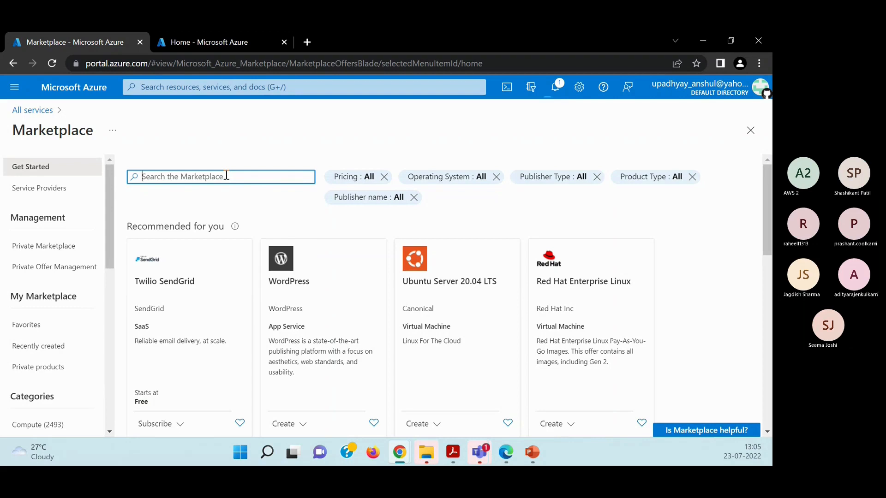
{"action": "type", "text": "cloudhealth"}
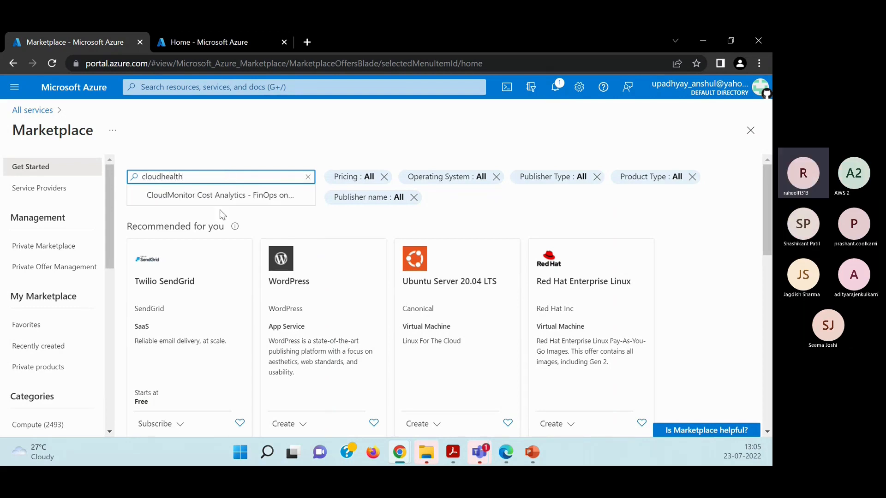
{"action": "left_click", "coordinate": [309, 178]}
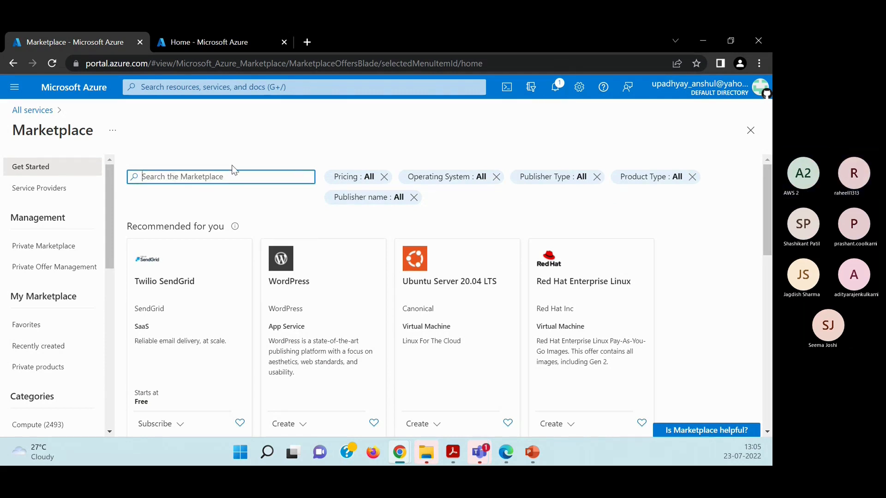
Return from the Marketplace to the portal's home page and show the list of favorite services.
{"action": "scroll", "coordinate": [196, 345], "scroll_direction": "down", "scroll_amount": 1}
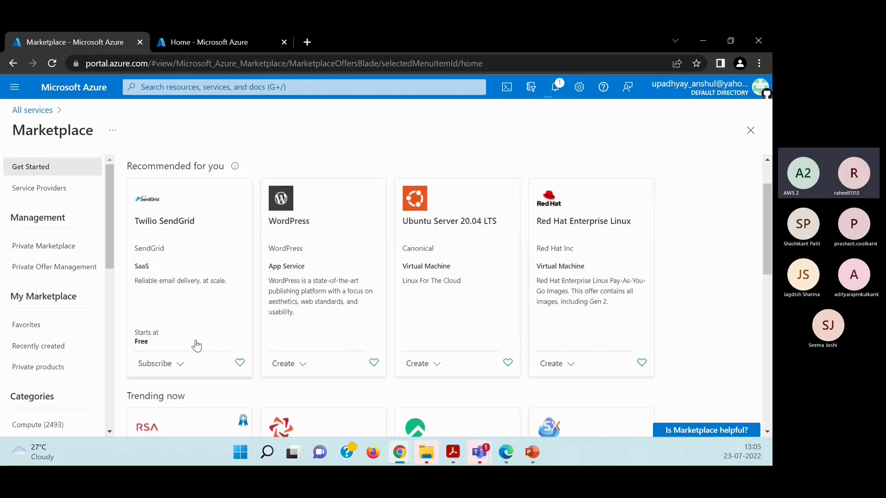
{"action": "scroll", "coordinate": [196, 345], "scroll_direction": "down", "scroll_amount": 1}
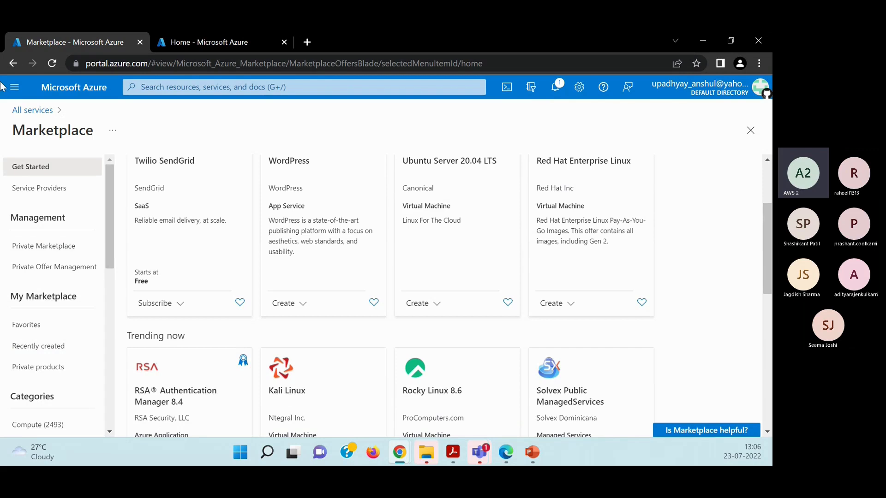
{"action": "left_click", "coordinate": [15, 89]}
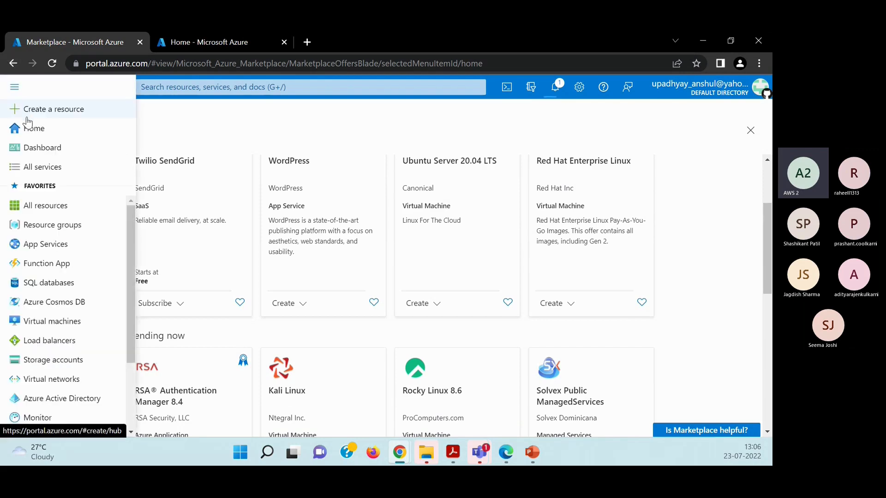
{"action": "left_click", "coordinate": [35, 130]}
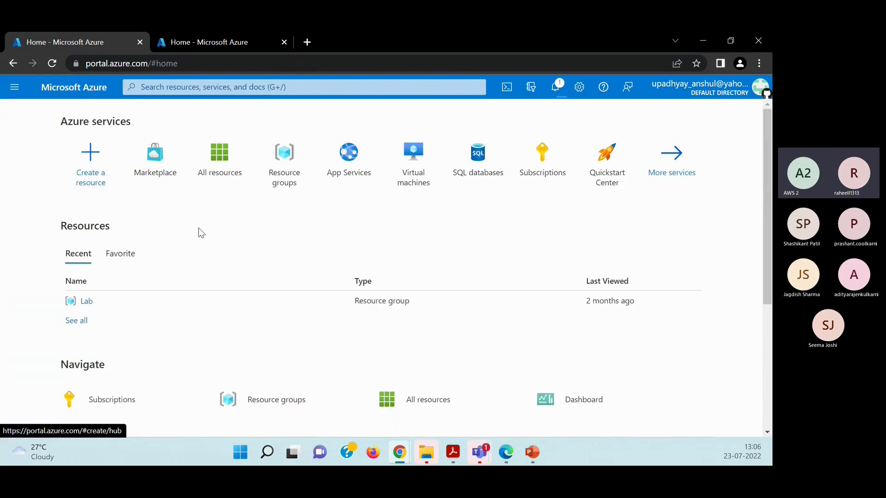
{"action": "left_click", "coordinate": [14, 92]}
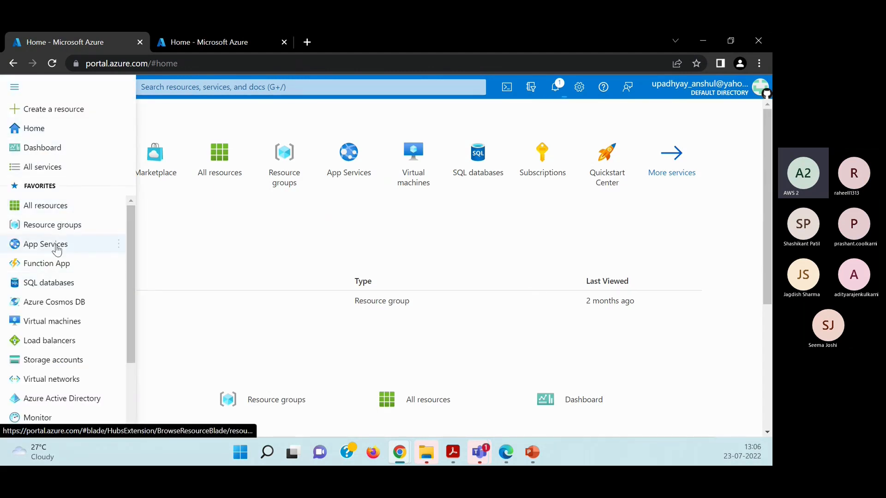
Find the Virtual machines service by searching the portal for "virtau", open it, and return to the home page.
{"action": "mouse_move", "coordinate": [69, 226]}
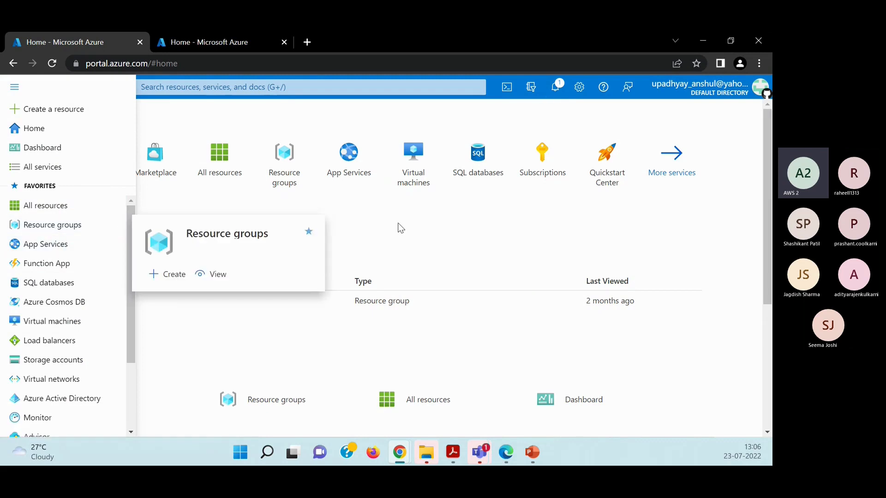
{"action": "left_click", "coordinate": [164, 83]}
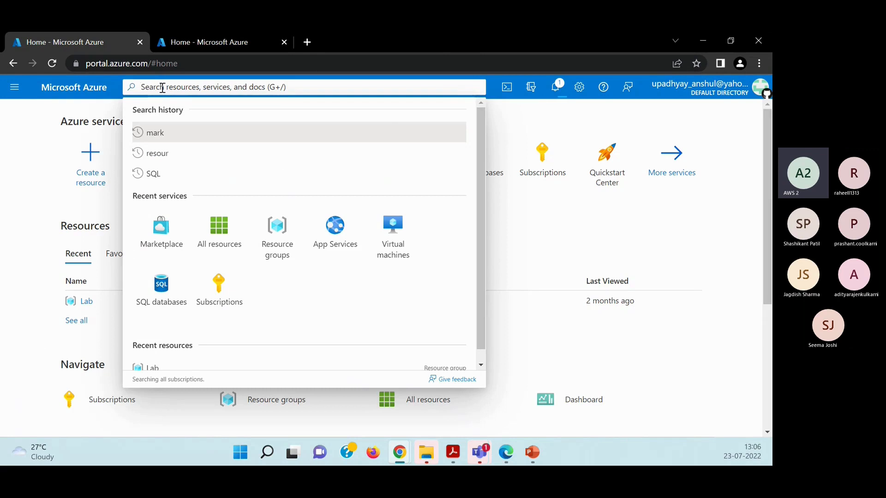
{"action": "type", "text": "virtau"}
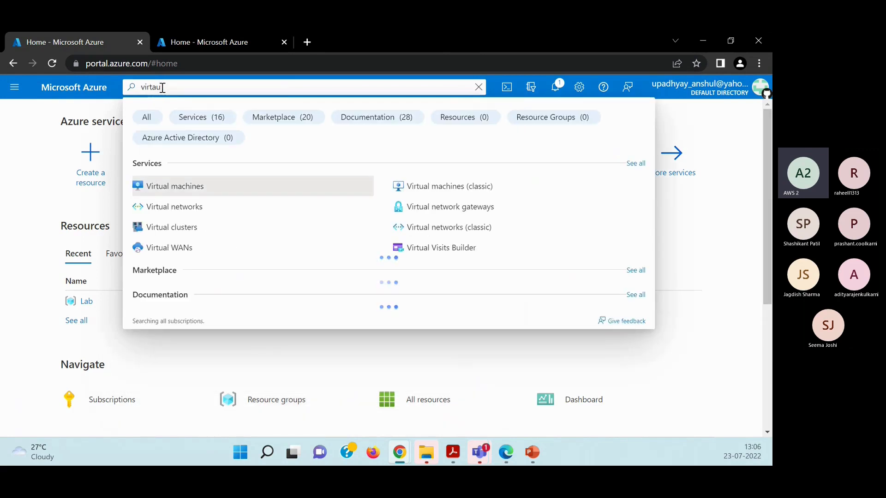
{"action": "left_click", "coordinate": [191, 185]}
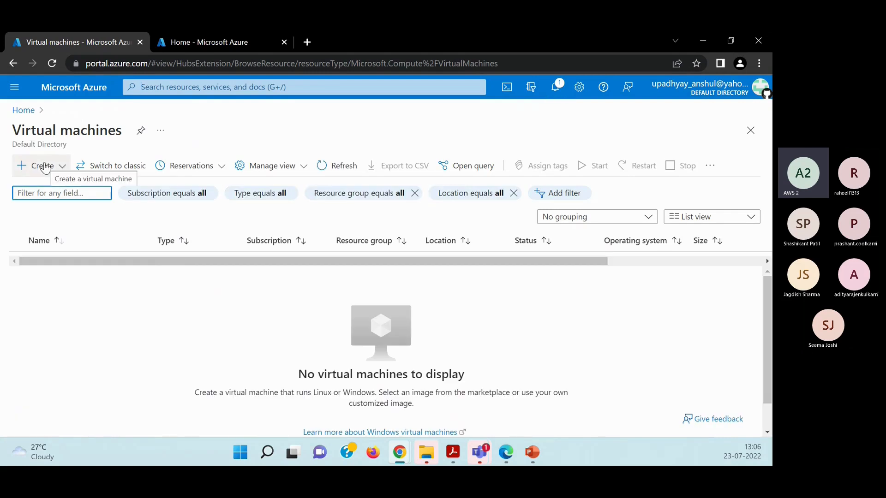
{"action": "left_click", "coordinate": [29, 112]}
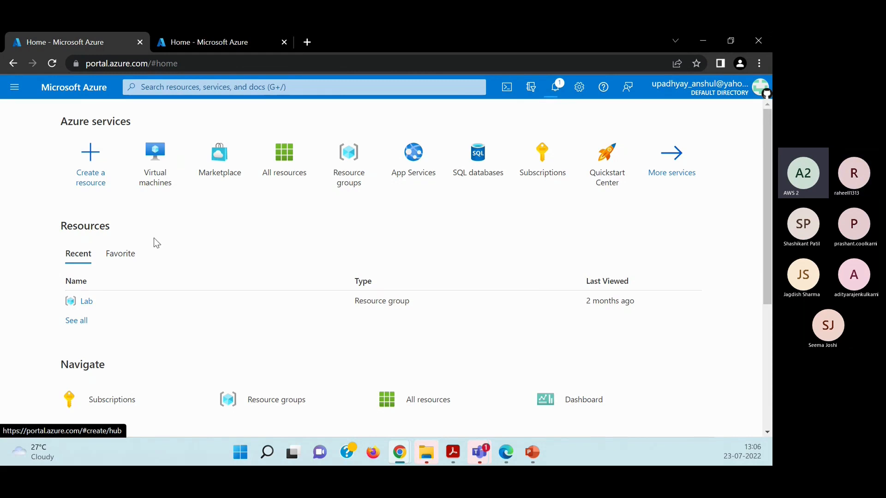
Look up portal search suggestions for "active dir" and "load", and close the search.
{"action": "left_click", "coordinate": [193, 87]}
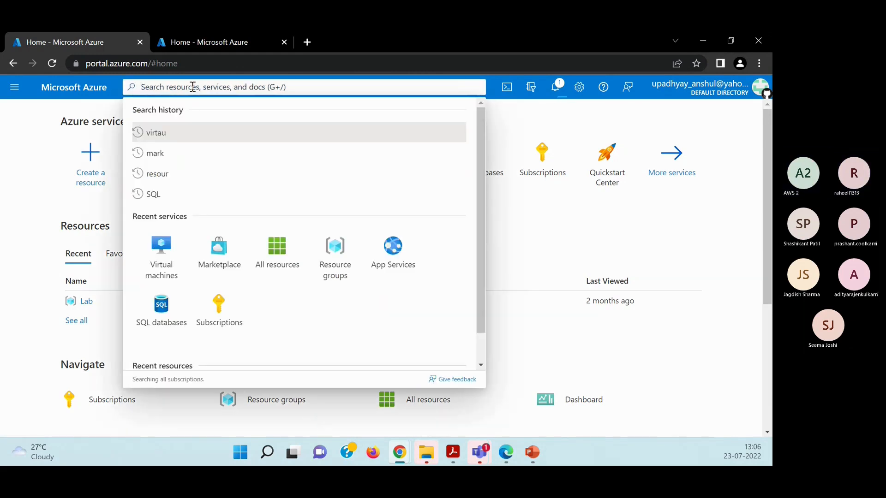
{"action": "type", "text": "scti"}
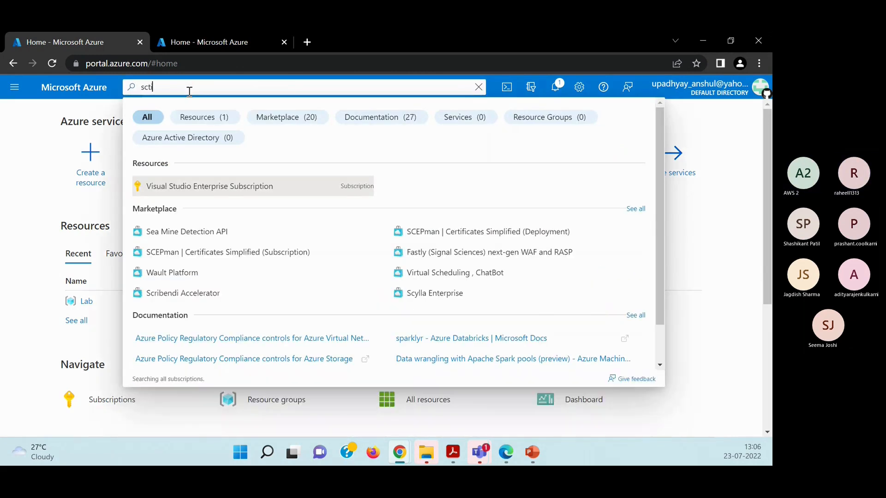
{"action": "key", "text": "BackSpace"}
{"action": "key", "text": "BackSpace"}
{"action": "key", "text": "BackSpace"}
{"action": "key", "text": "BackSpace"}
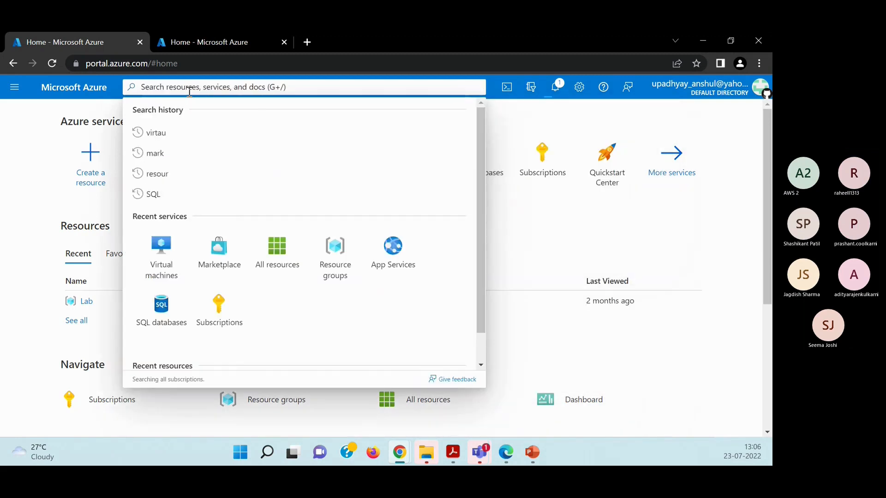
{"action": "type", "text": "active dir"}
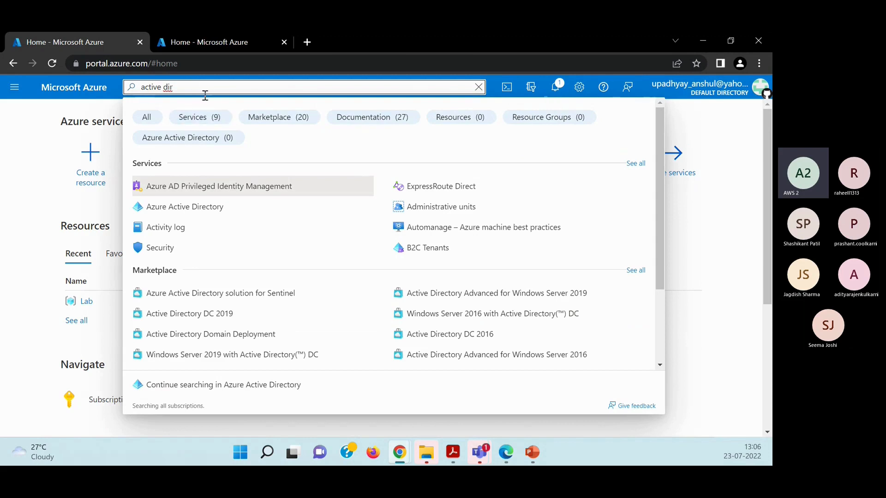
{"action": "key", "text": "BackSpace"}
{"action": "key", "text": "BackSpace"}
{"action": "key", "text": "BackSpace"}
{"action": "key", "text": "BackSpace"}
{"action": "key", "text": "BackSpace"}
{"action": "key", "text": "BackSpace"}
{"action": "key", "text": "BackSpace"}
{"action": "key", "text": "BackSpace"}
{"action": "key", "text": "BackSpace"}
{"action": "key", "text": "BackSpace"}
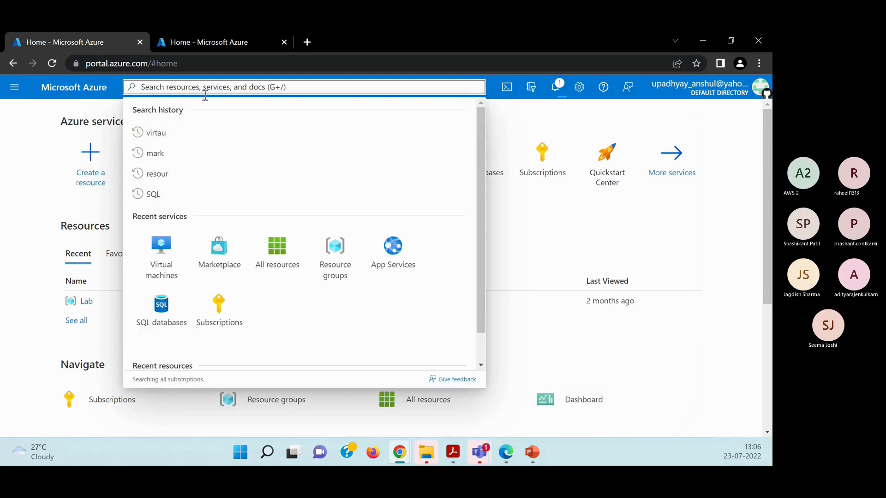
{"action": "type", "text": "load"}
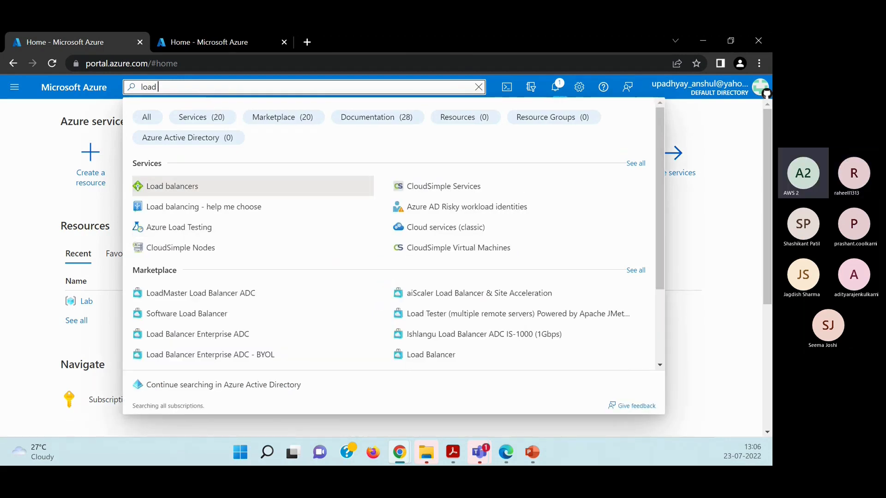
{"action": "left_click", "coordinate": [29, 165]}
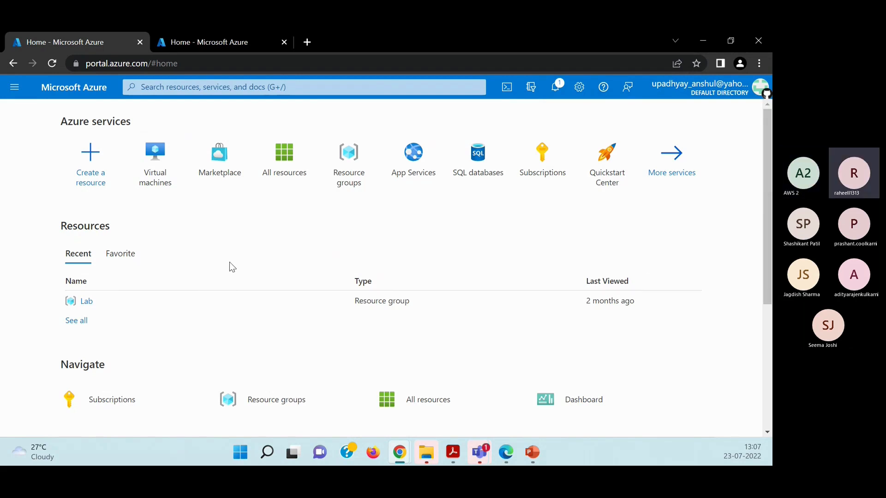
Show the favorite resources on the home page and switch back to the recent ones.
{"action": "left_click", "coordinate": [126, 262]}
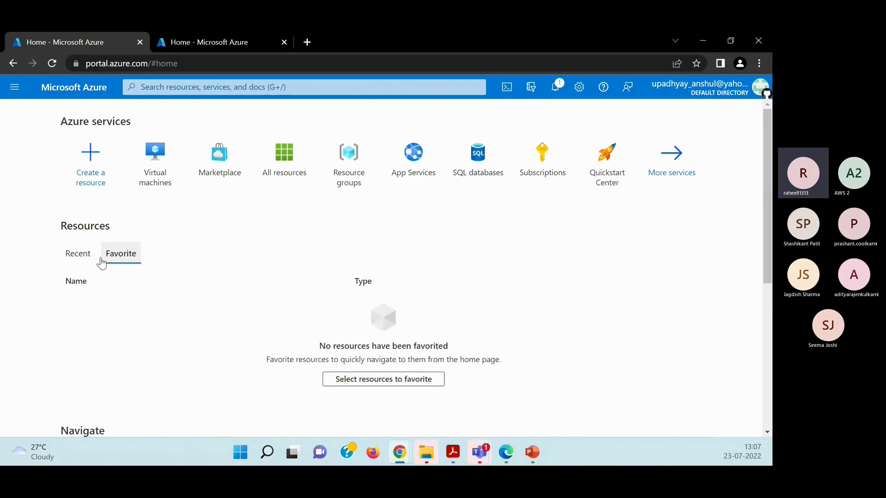
{"action": "left_click", "coordinate": [88, 257]}
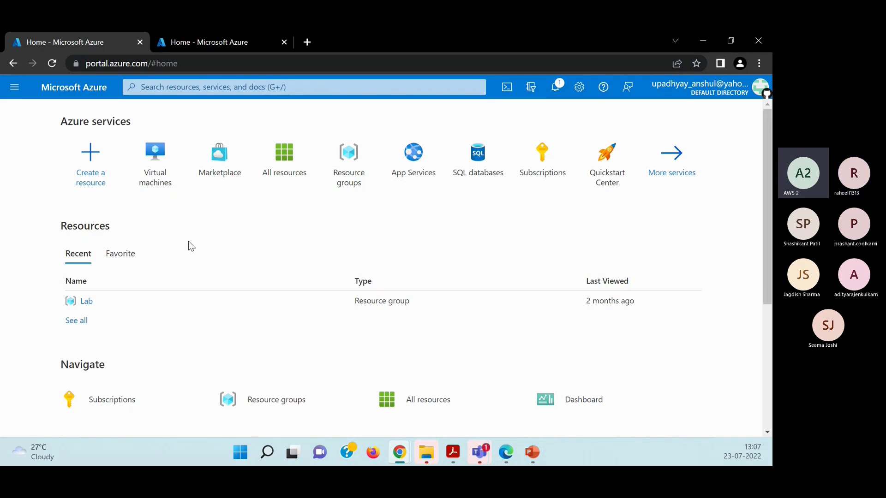
Open the Virtual machines service from the home page and bring up the form for creating a virtual machine.
{"action": "left_click", "coordinate": [155, 163]}
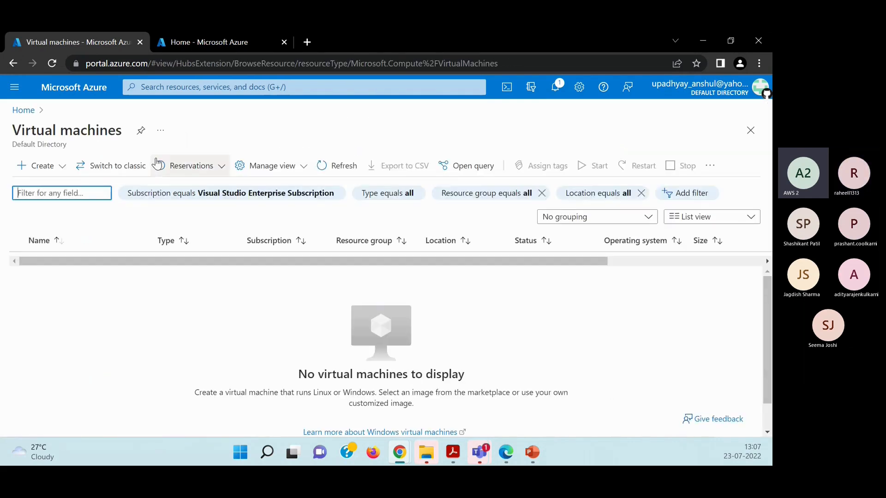
{"action": "left_click", "coordinate": [44, 167]}
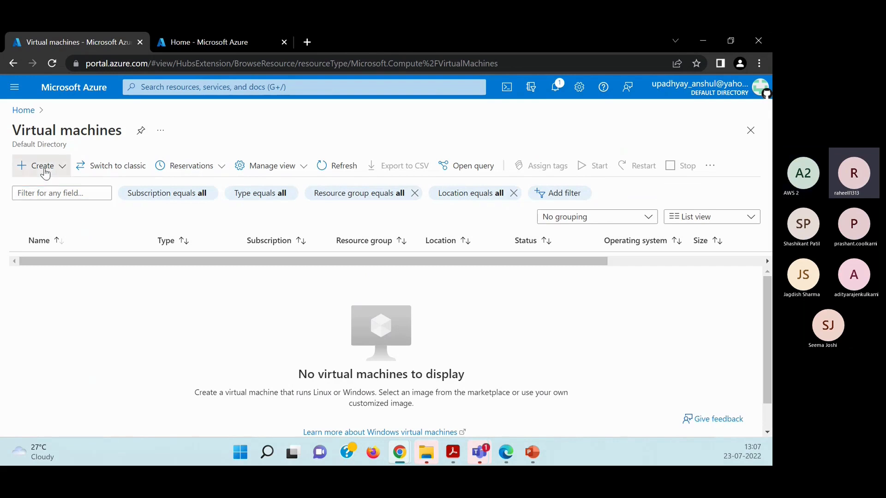
{"action": "left_click", "coordinate": [237, 125]}
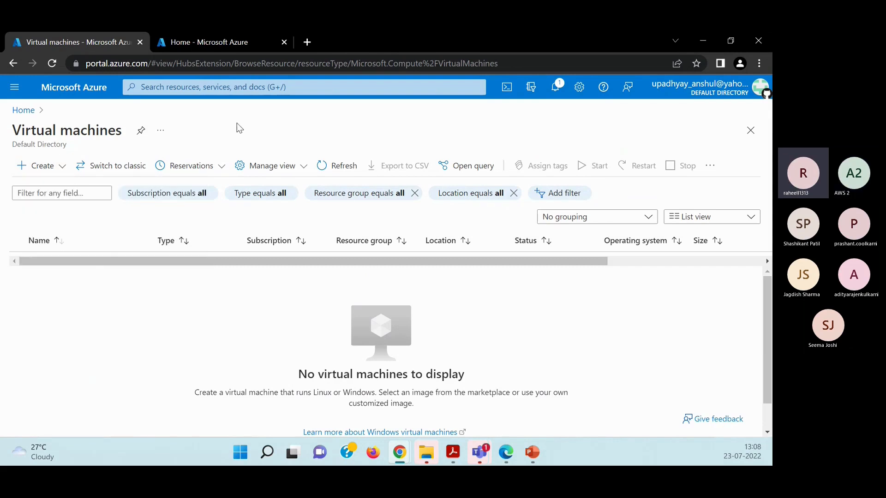
{"action": "left_click", "coordinate": [60, 168]}
{"action": "left_click", "coordinate": [67, 189]}
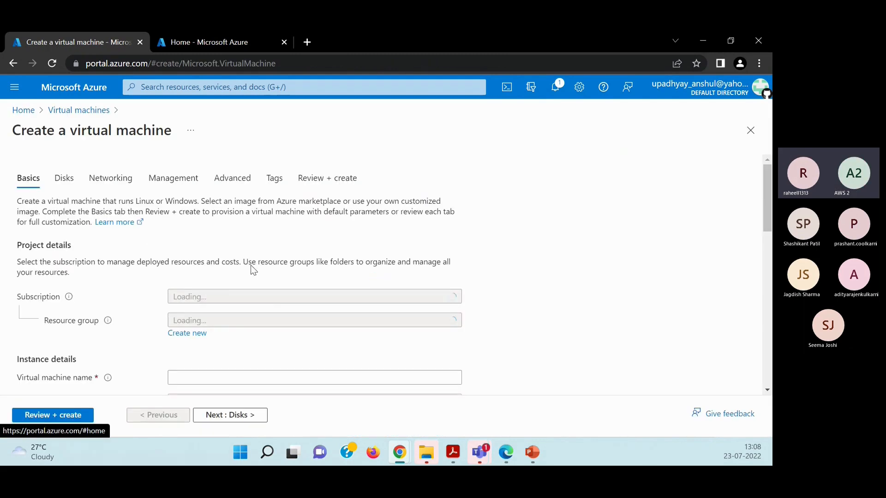
Review the project and instance details in the virtual machine's Basics settings, and return to the home page.
{"action": "scroll", "coordinate": [129, 304], "scroll_direction": "down", "scroll_amount": 3}
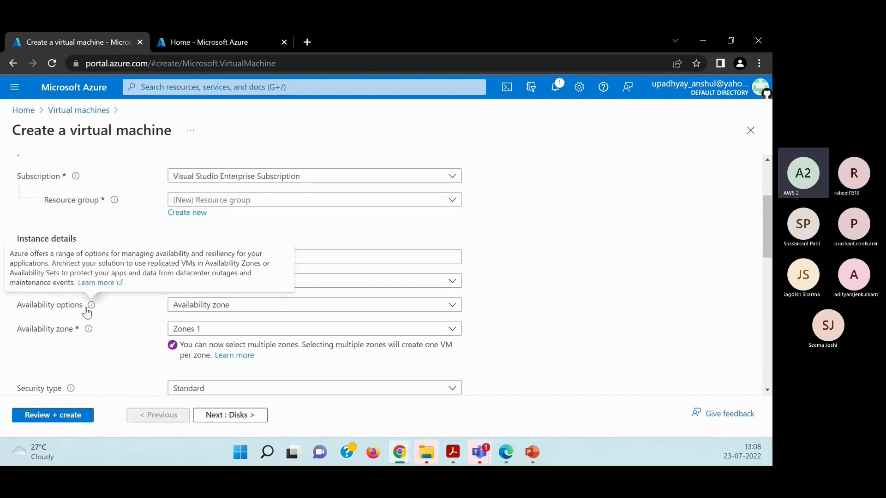
{"action": "scroll", "coordinate": [91, 309], "scroll_direction": "down", "scroll_amount": 1}
{"action": "scroll", "coordinate": [85, 277], "scroll_direction": "up", "scroll_amount": 3}
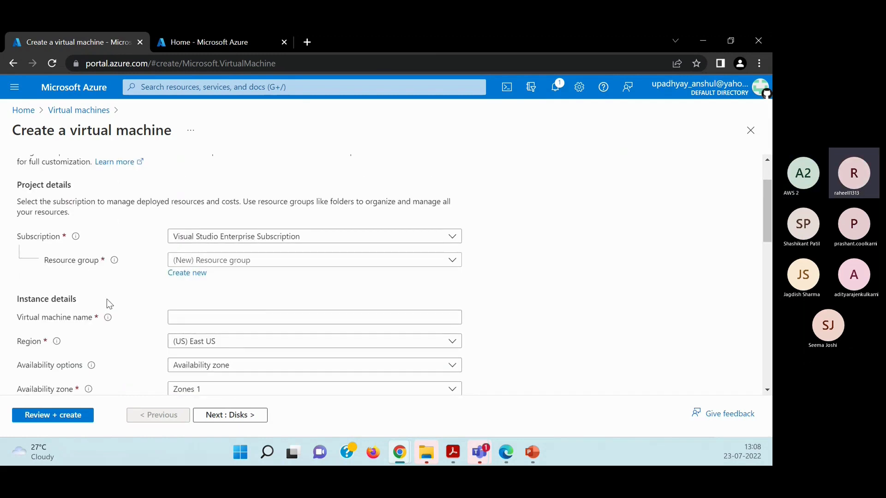
{"action": "scroll", "coordinate": [107, 299], "scroll_direction": "down", "scroll_amount": 1}
{"action": "scroll", "coordinate": [121, 316], "scroll_direction": "up", "scroll_amount": 2}
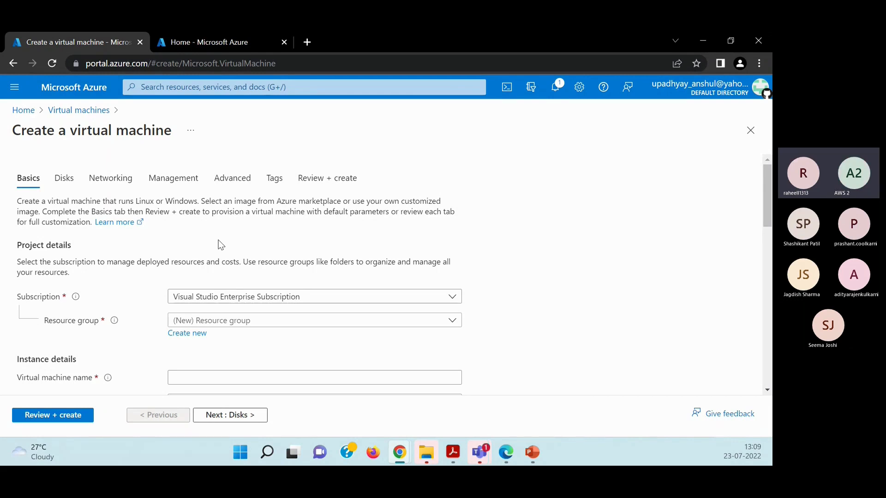
{"action": "left_click", "coordinate": [15, 113]}
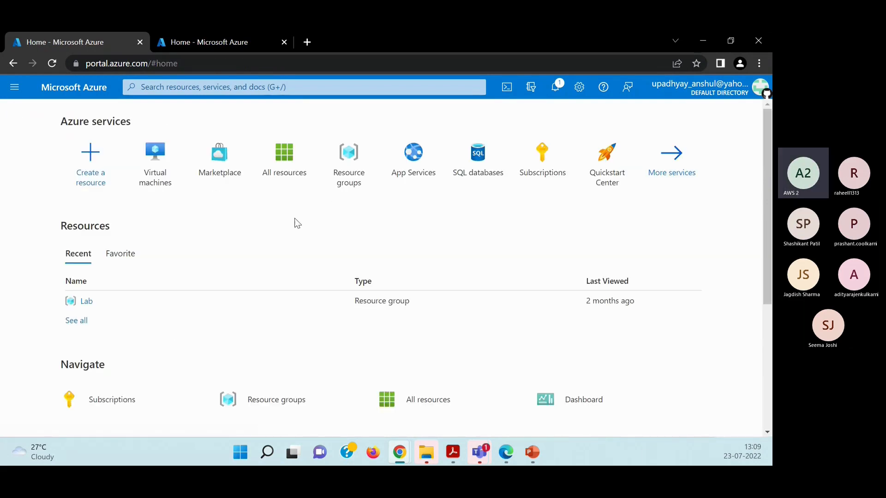